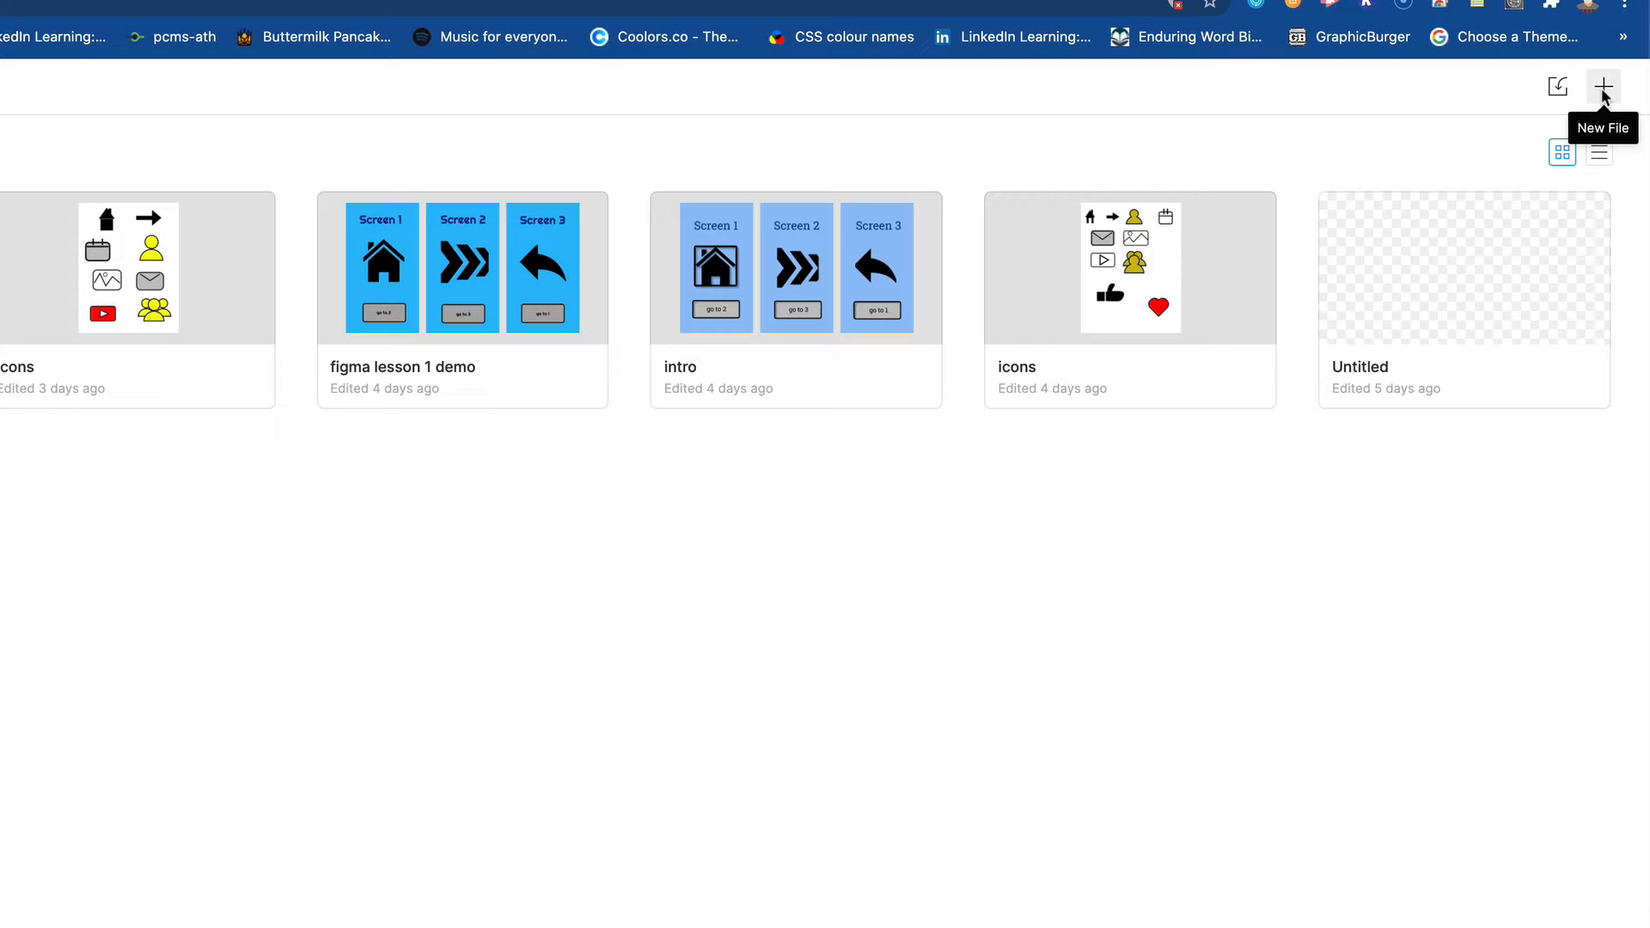
- Create a new design file with a horizontal frame of about 876 × 181 and two copies stacked below it
click(1603, 89)
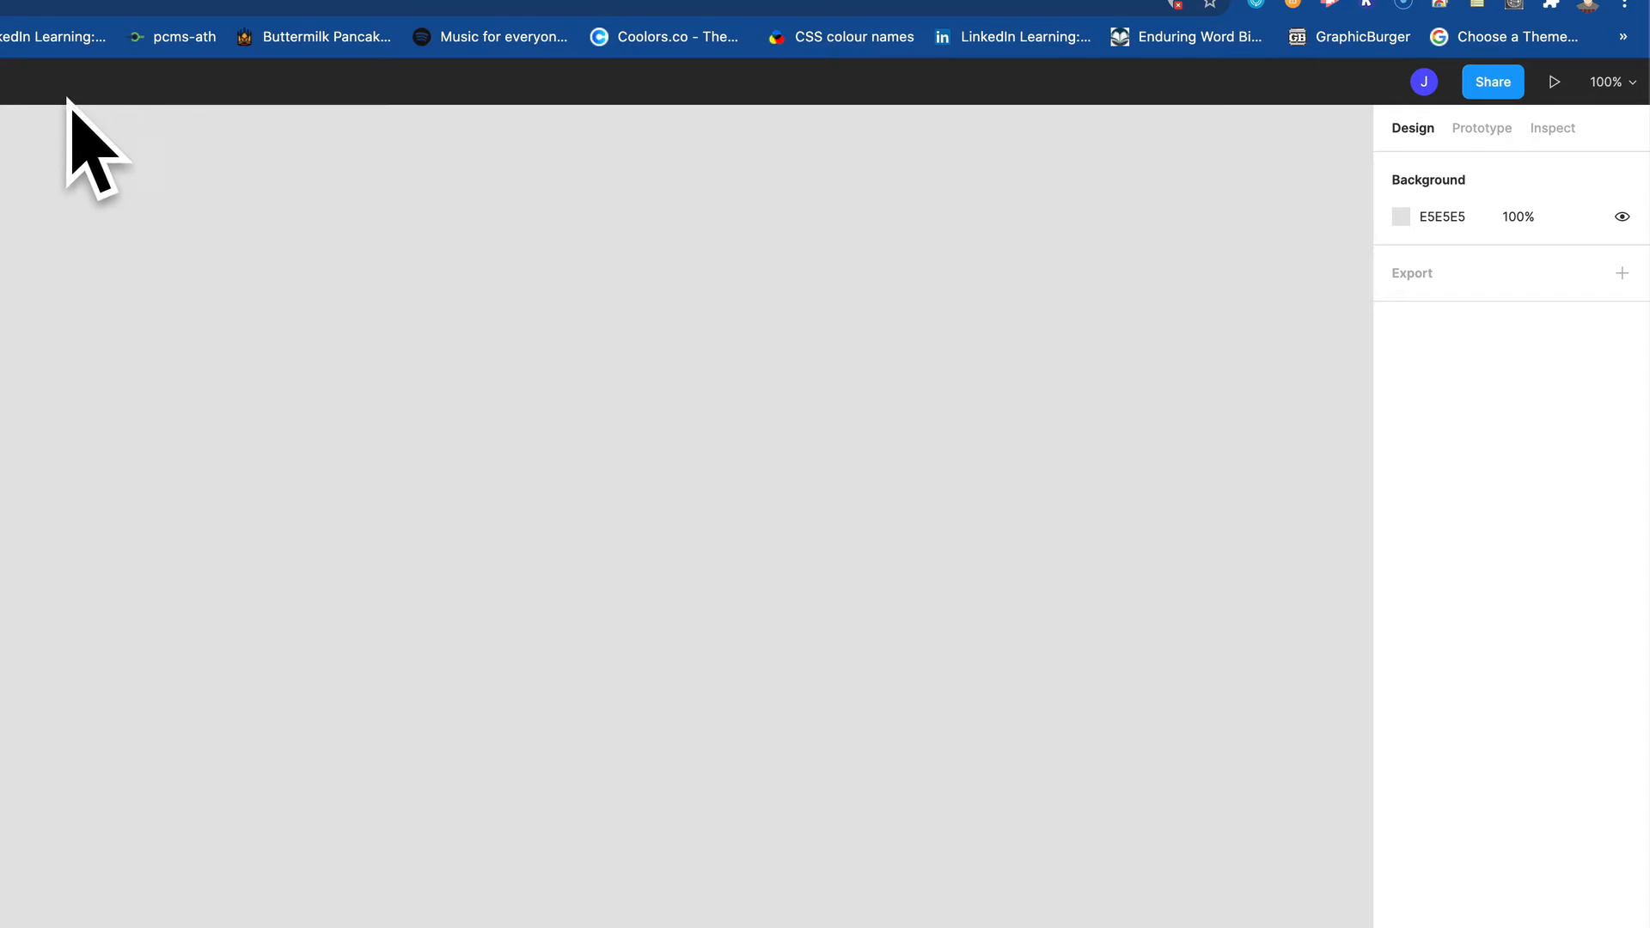
click(100, 146)
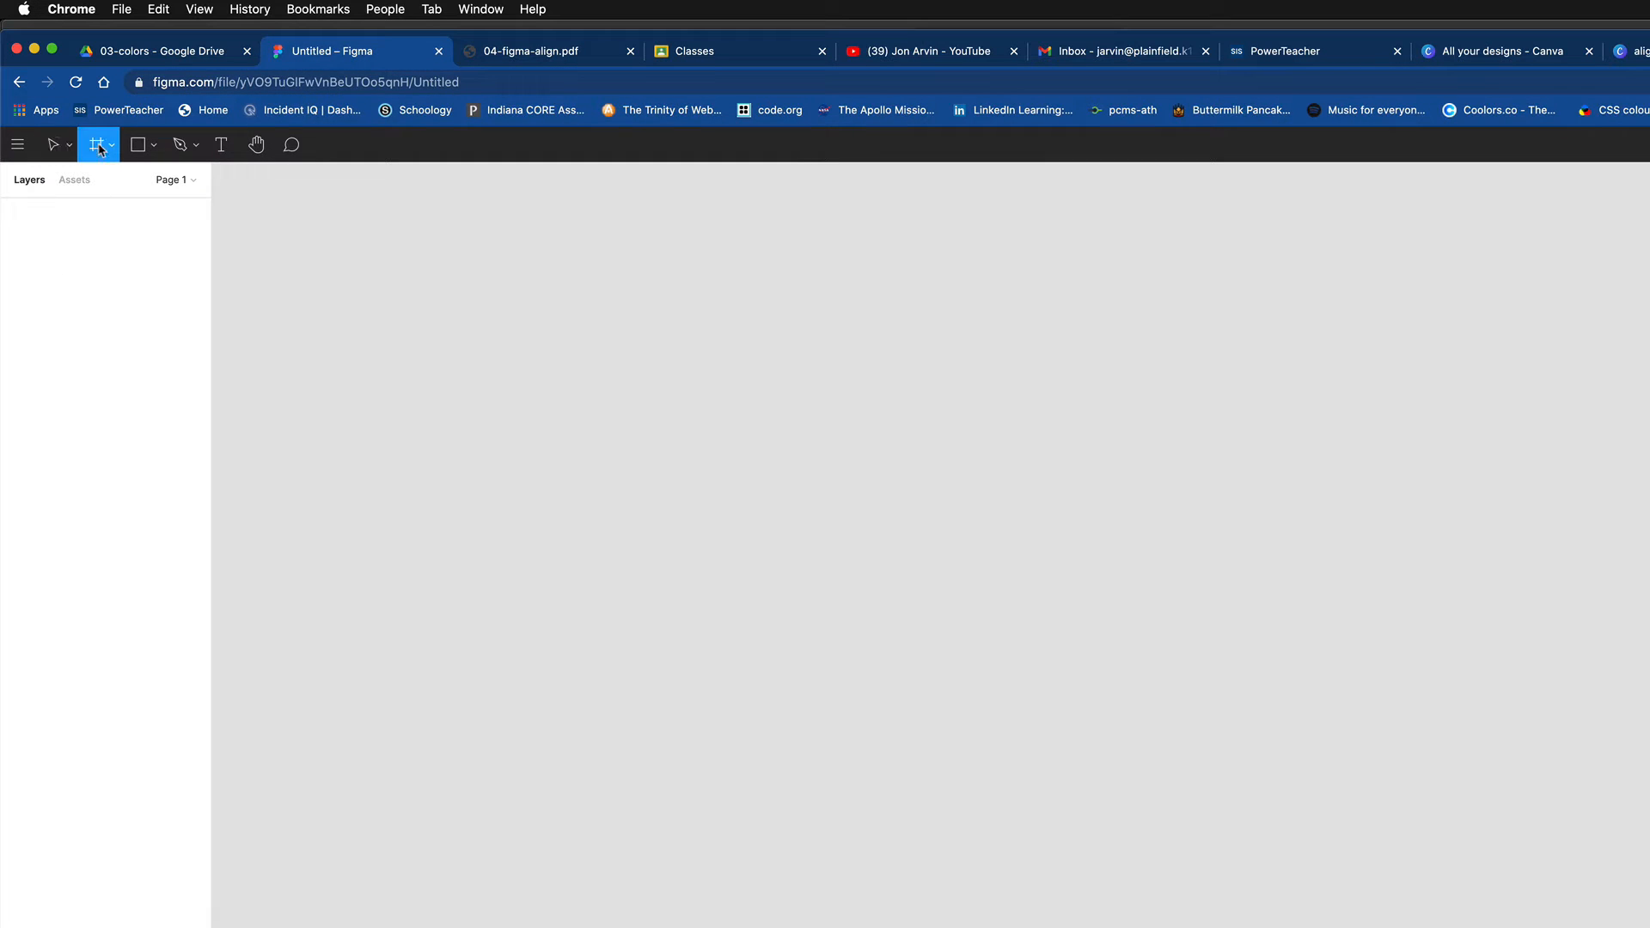
drag(259, 231, 1030, 390)
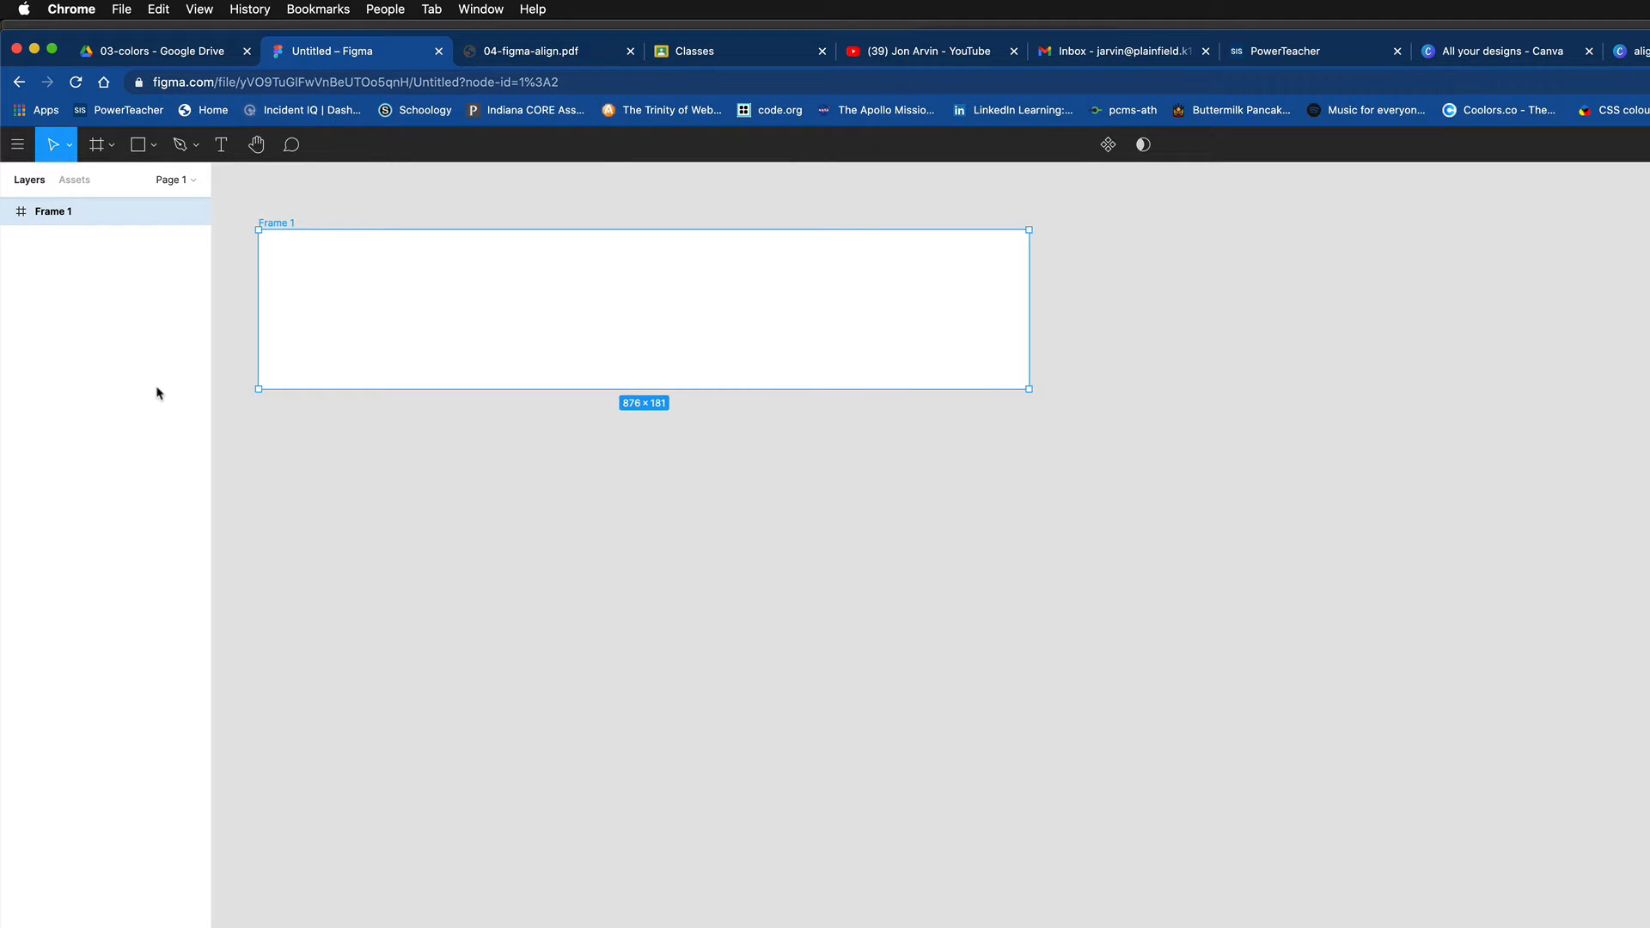
alt+drag(655, 338, 659, 730)
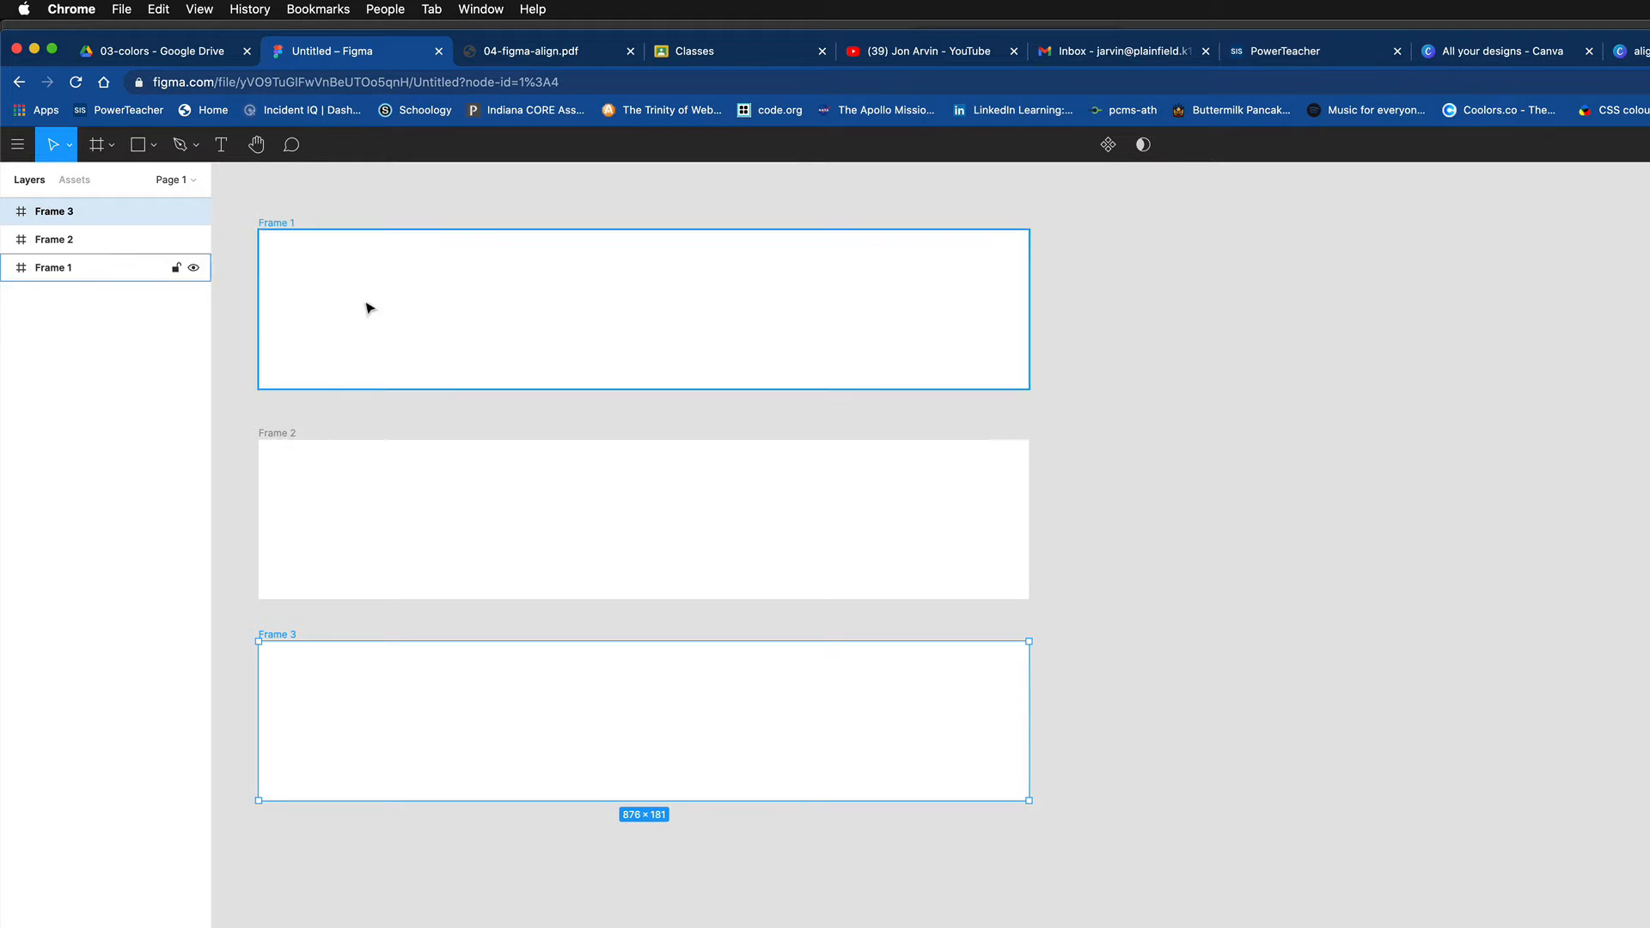
- Draw a vertical frame of about 221 × 649 beside the stacked frames and place two copies next to it in a row
click(97, 146)
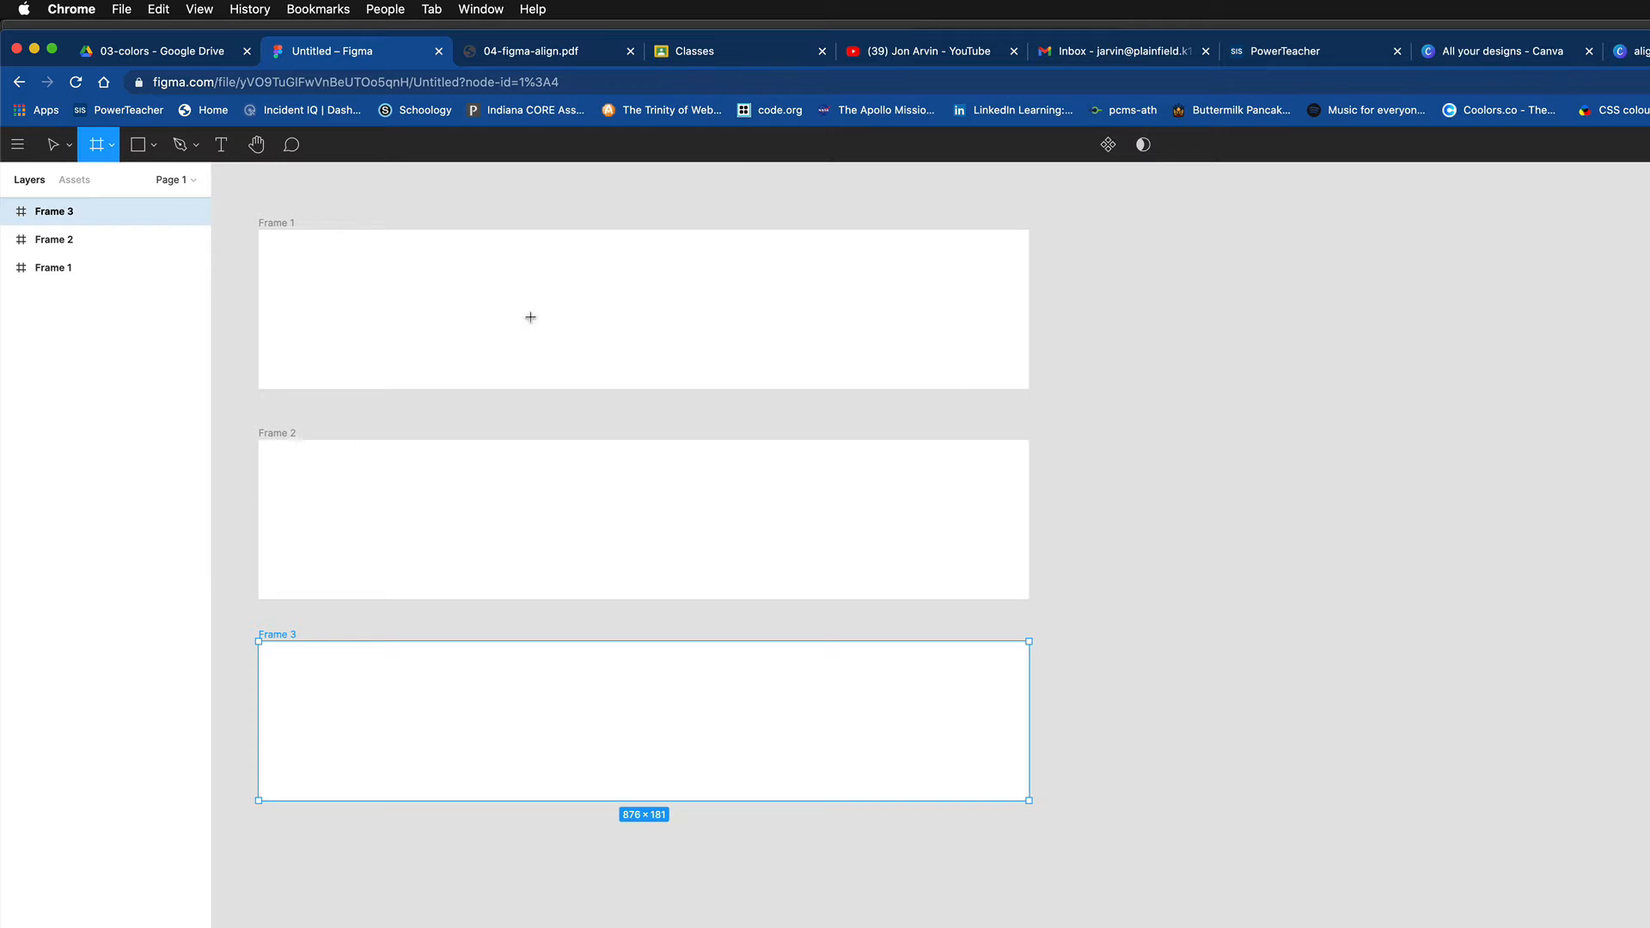
drag(1049, 227, 1242, 800)
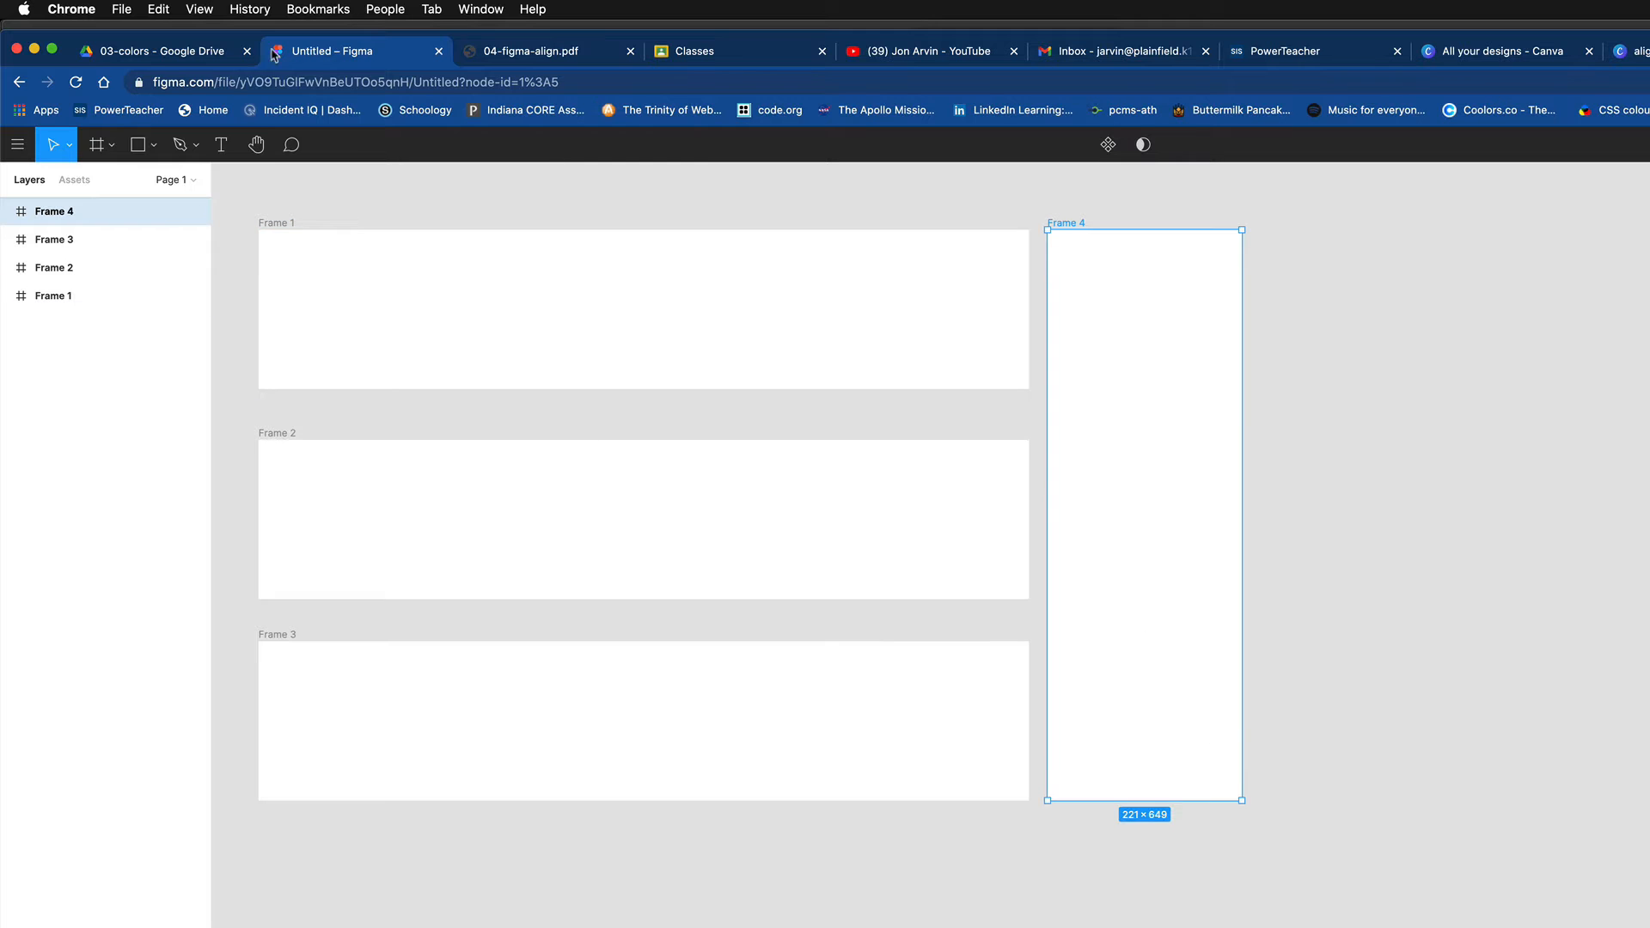
drag(1140, 648, 1591, 652)
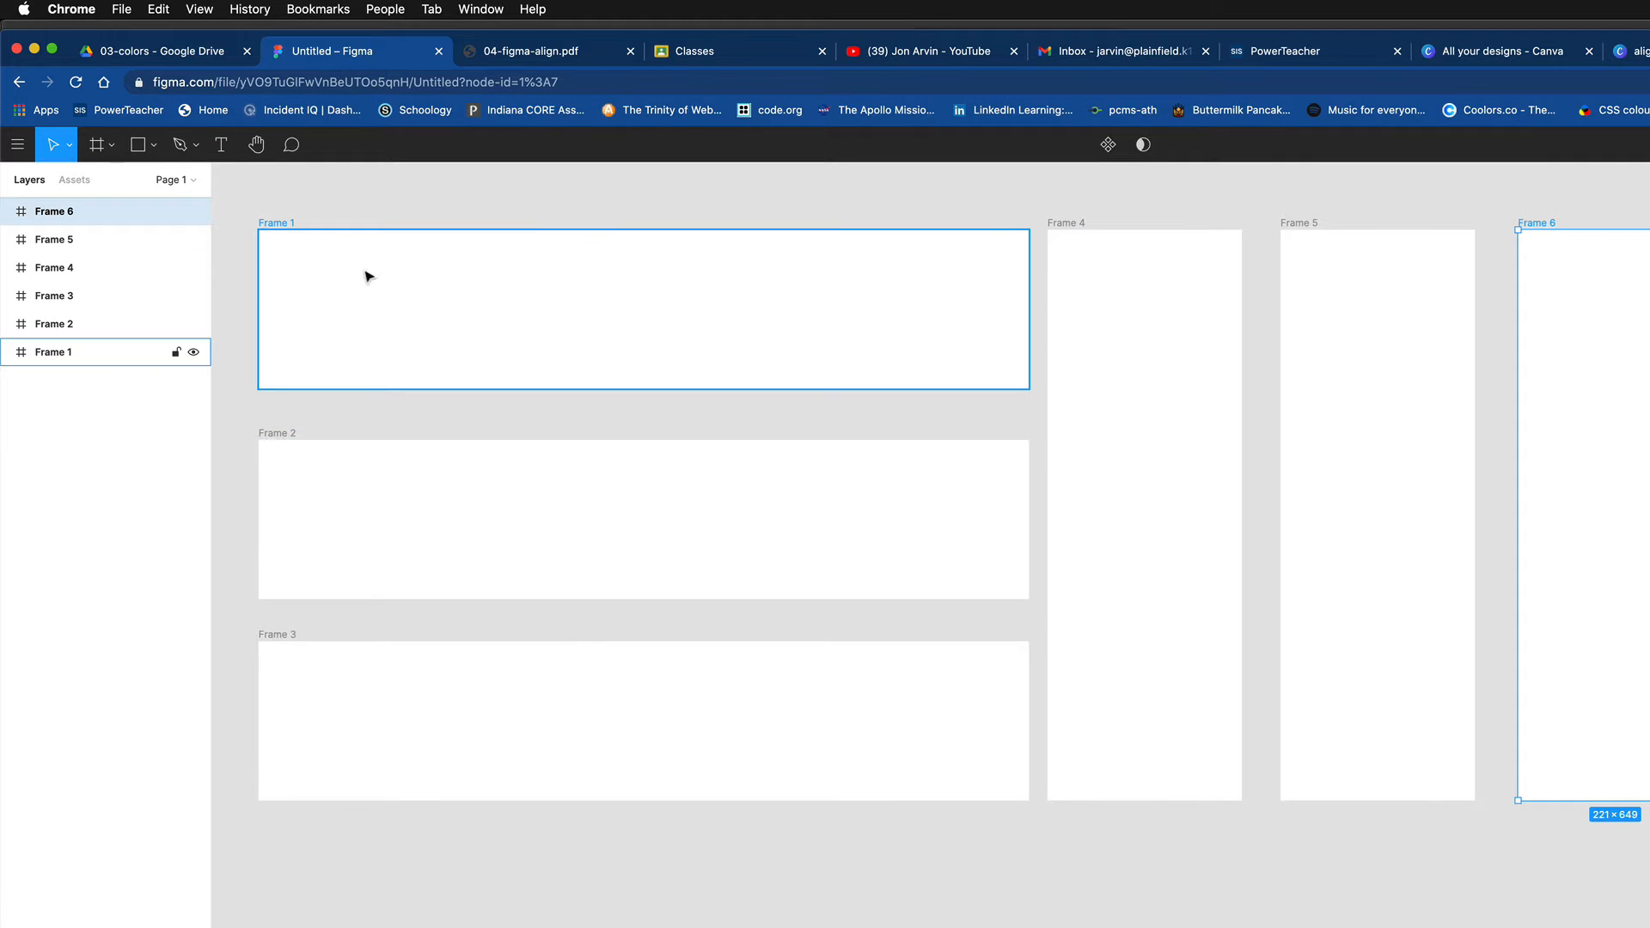
- Draw a 110 × 110 square in Frame 1 and duplicate it into a row of five squares across the frame
click(137, 146)
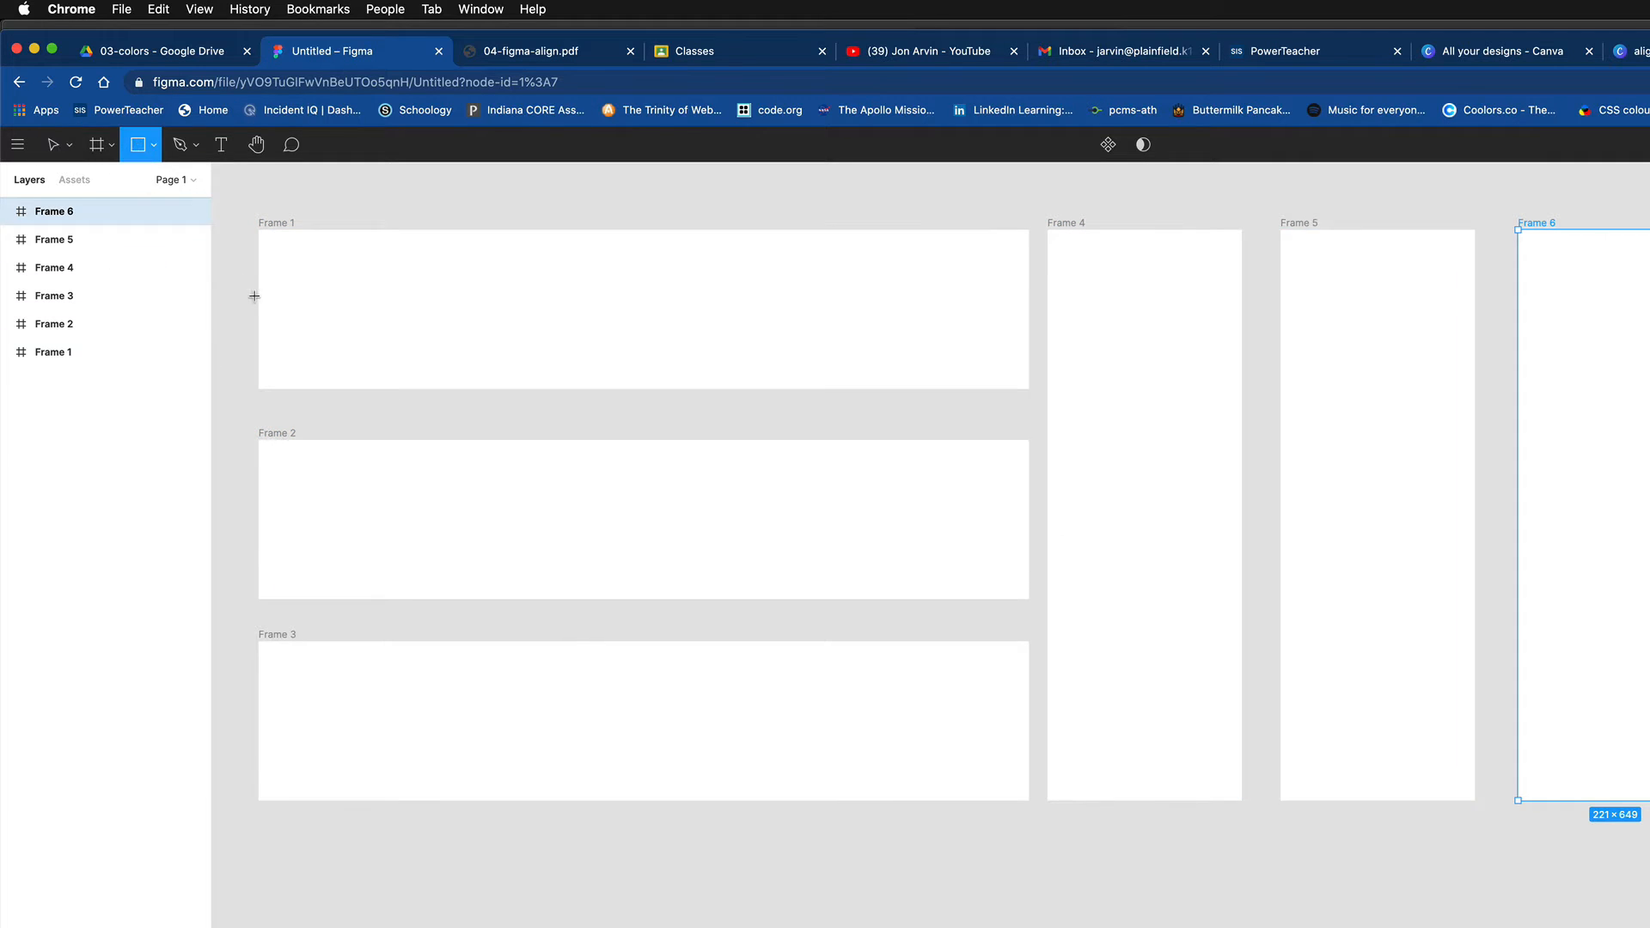
drag(293, 262, 389, 358)
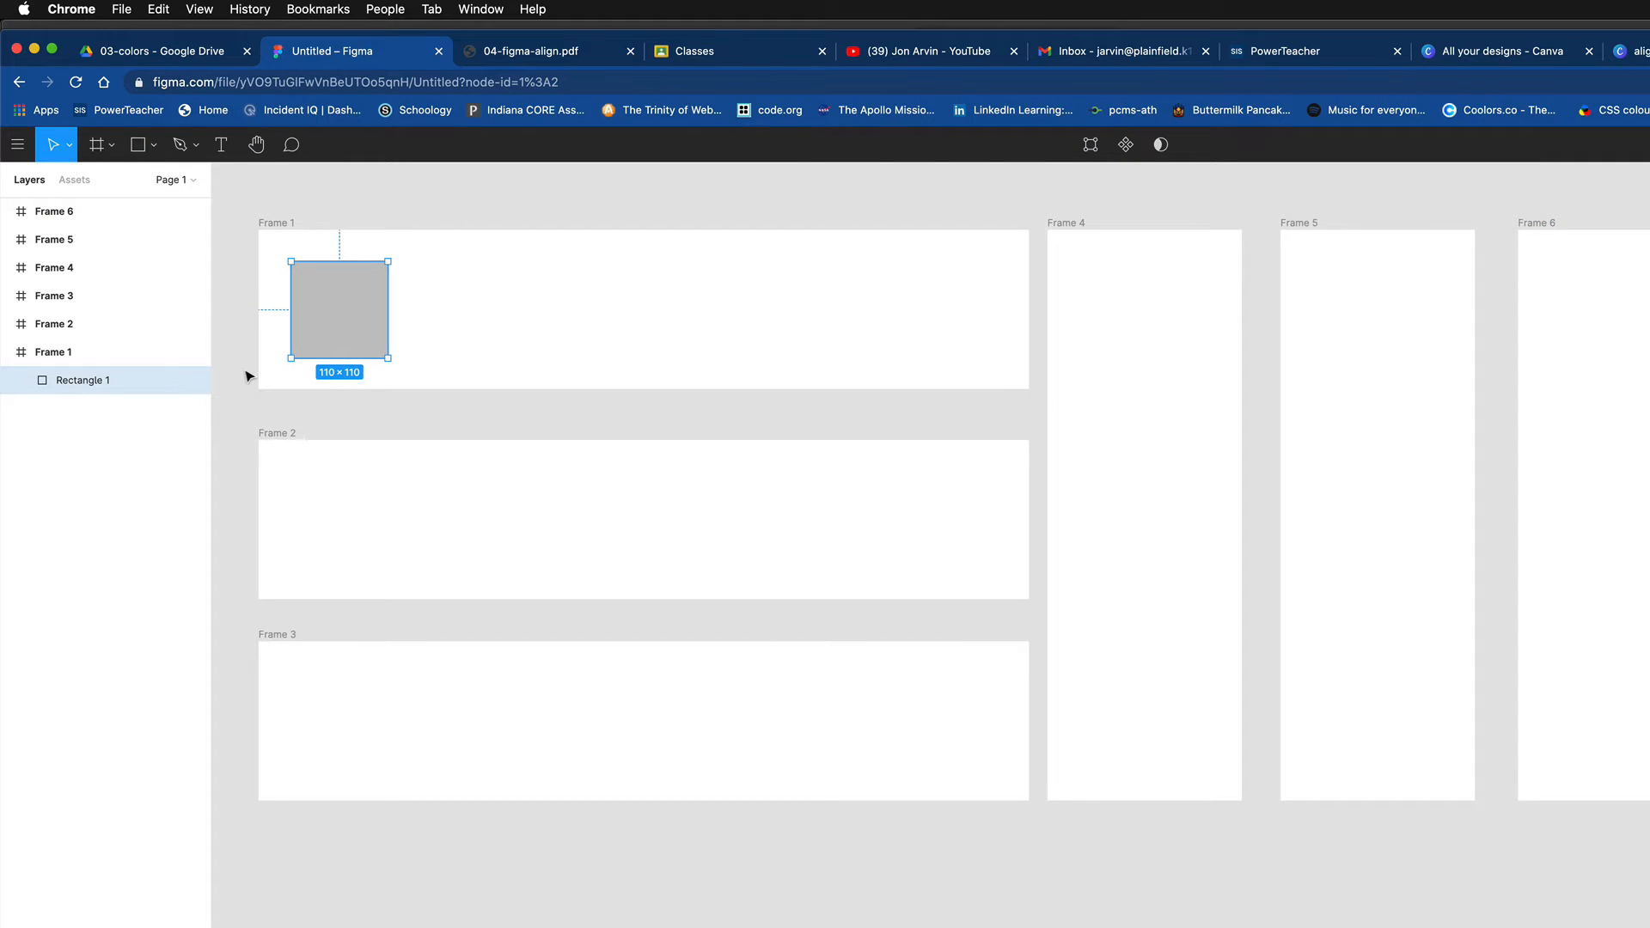
drag(353, 309, 801, 306)
drag(829, 305, 956, 306)
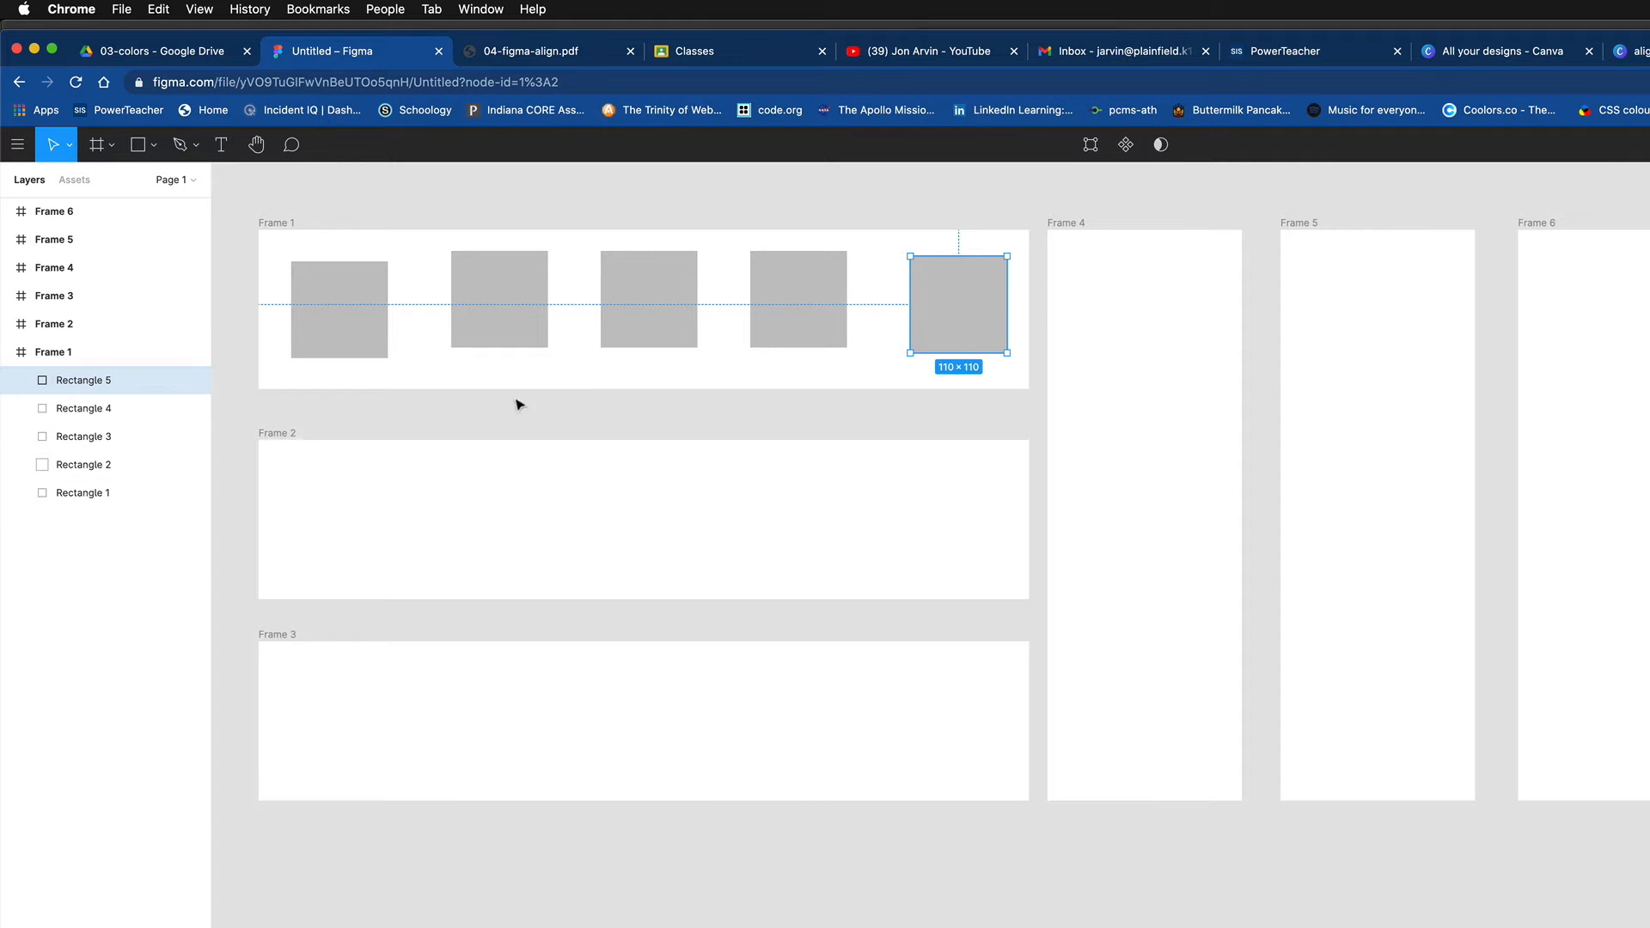
- Align the five squares in Frame 1 by their vertical centers and distribute their horizontal spacing evenly
drag(272, 246, 994, 373)
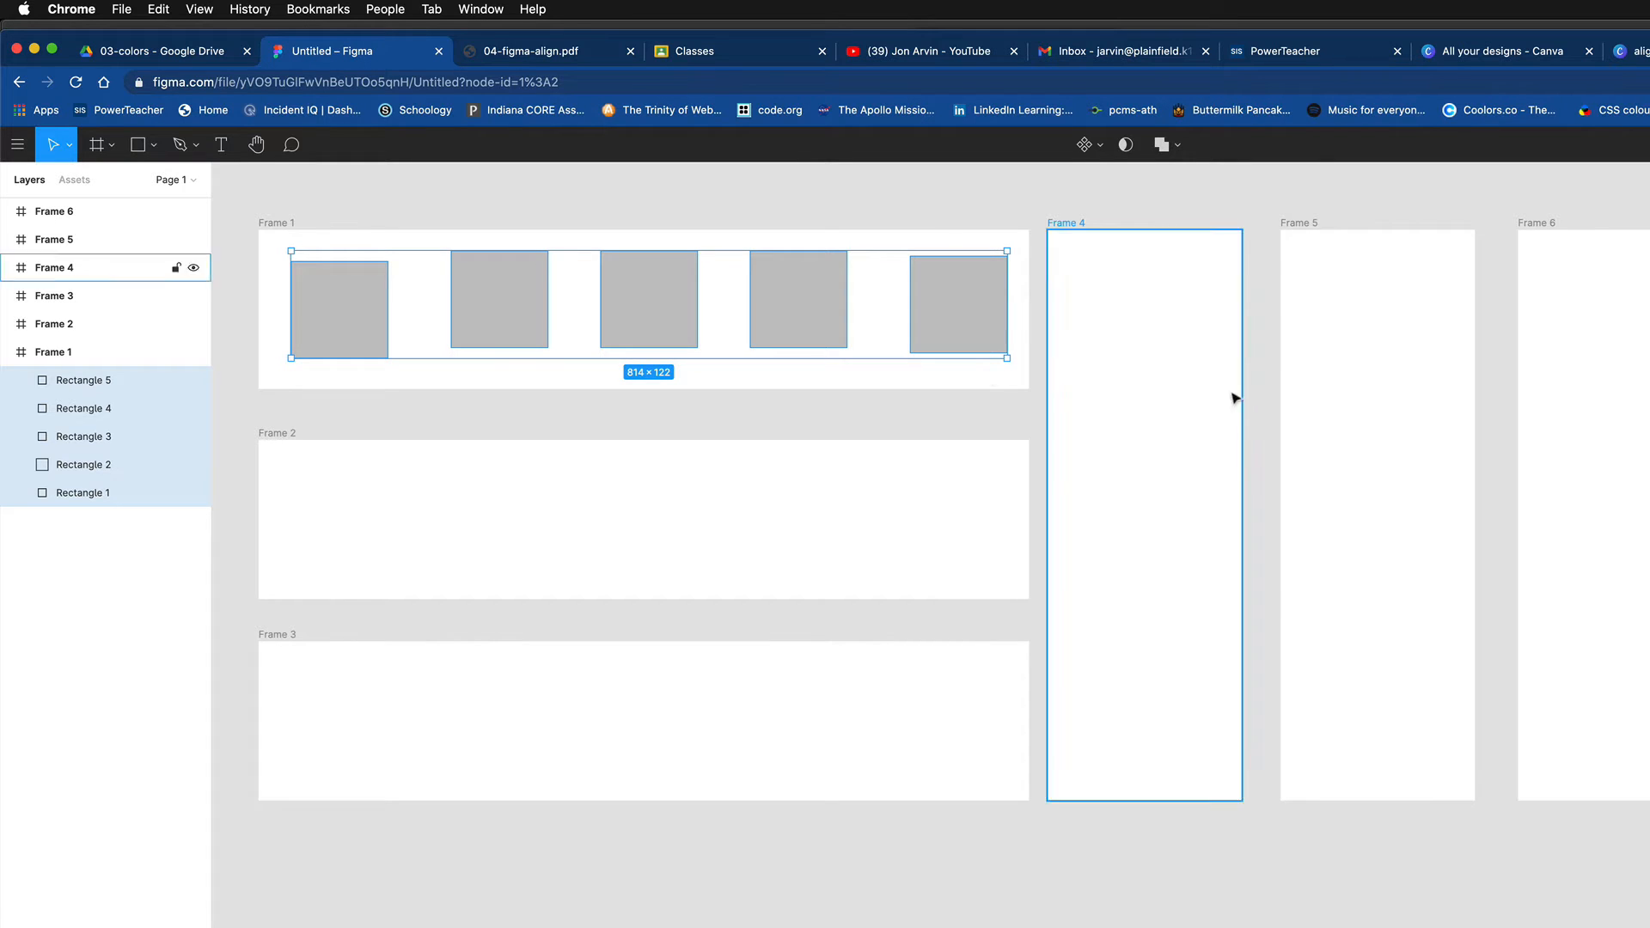
key(space)
drag(626, 622, 892, 669)
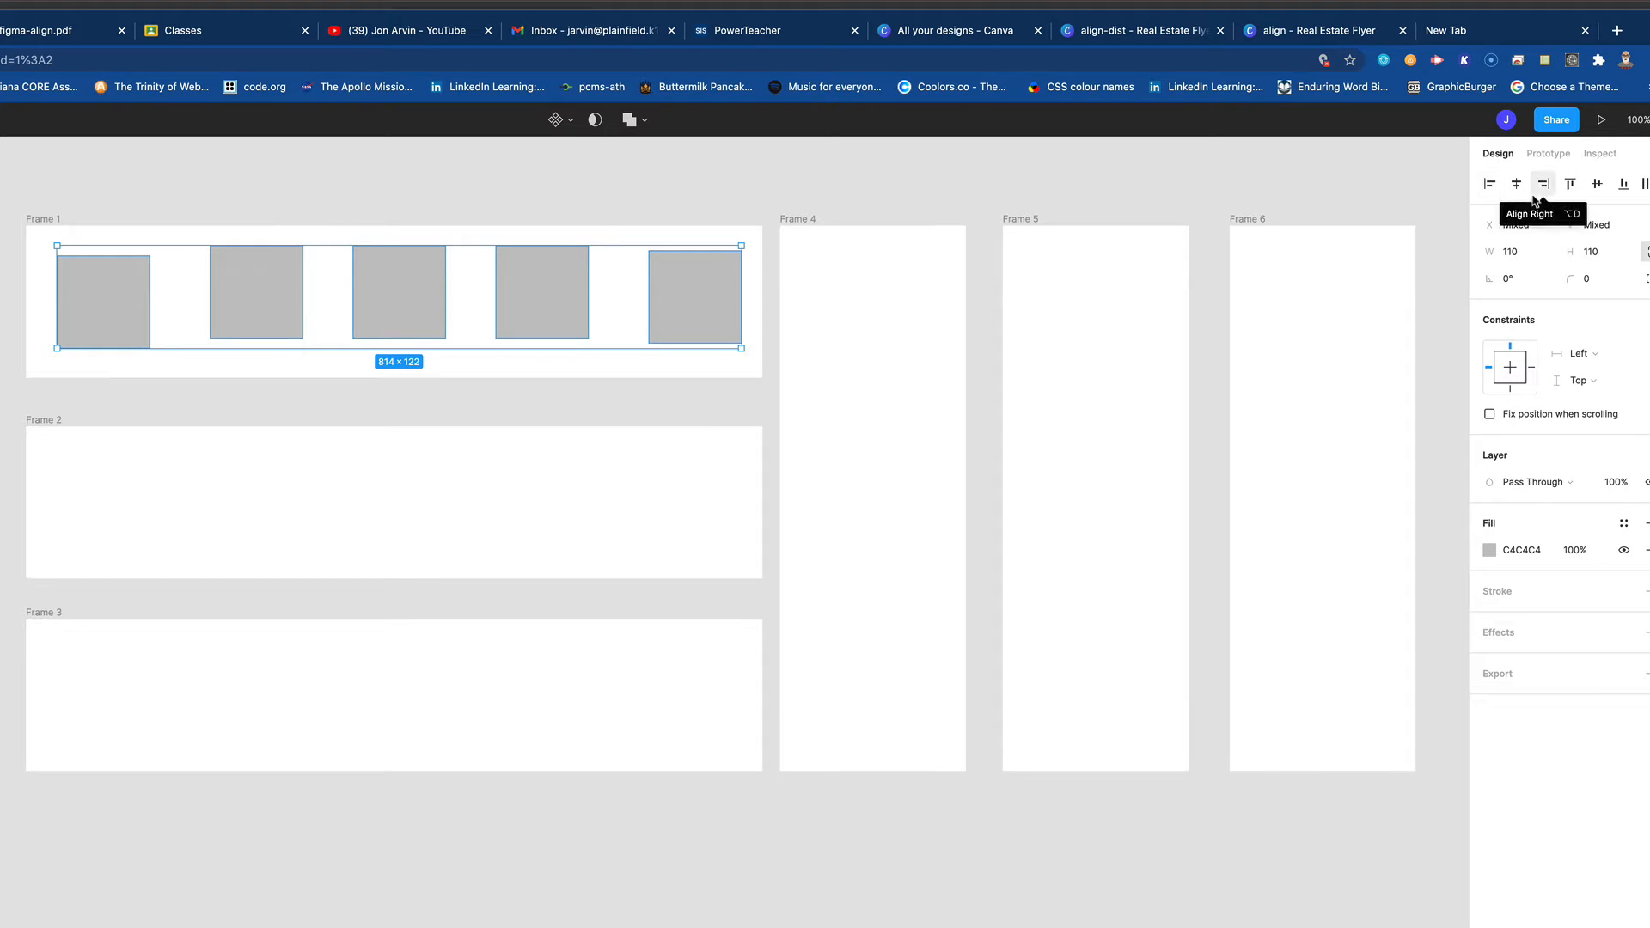
click(1595, 186)
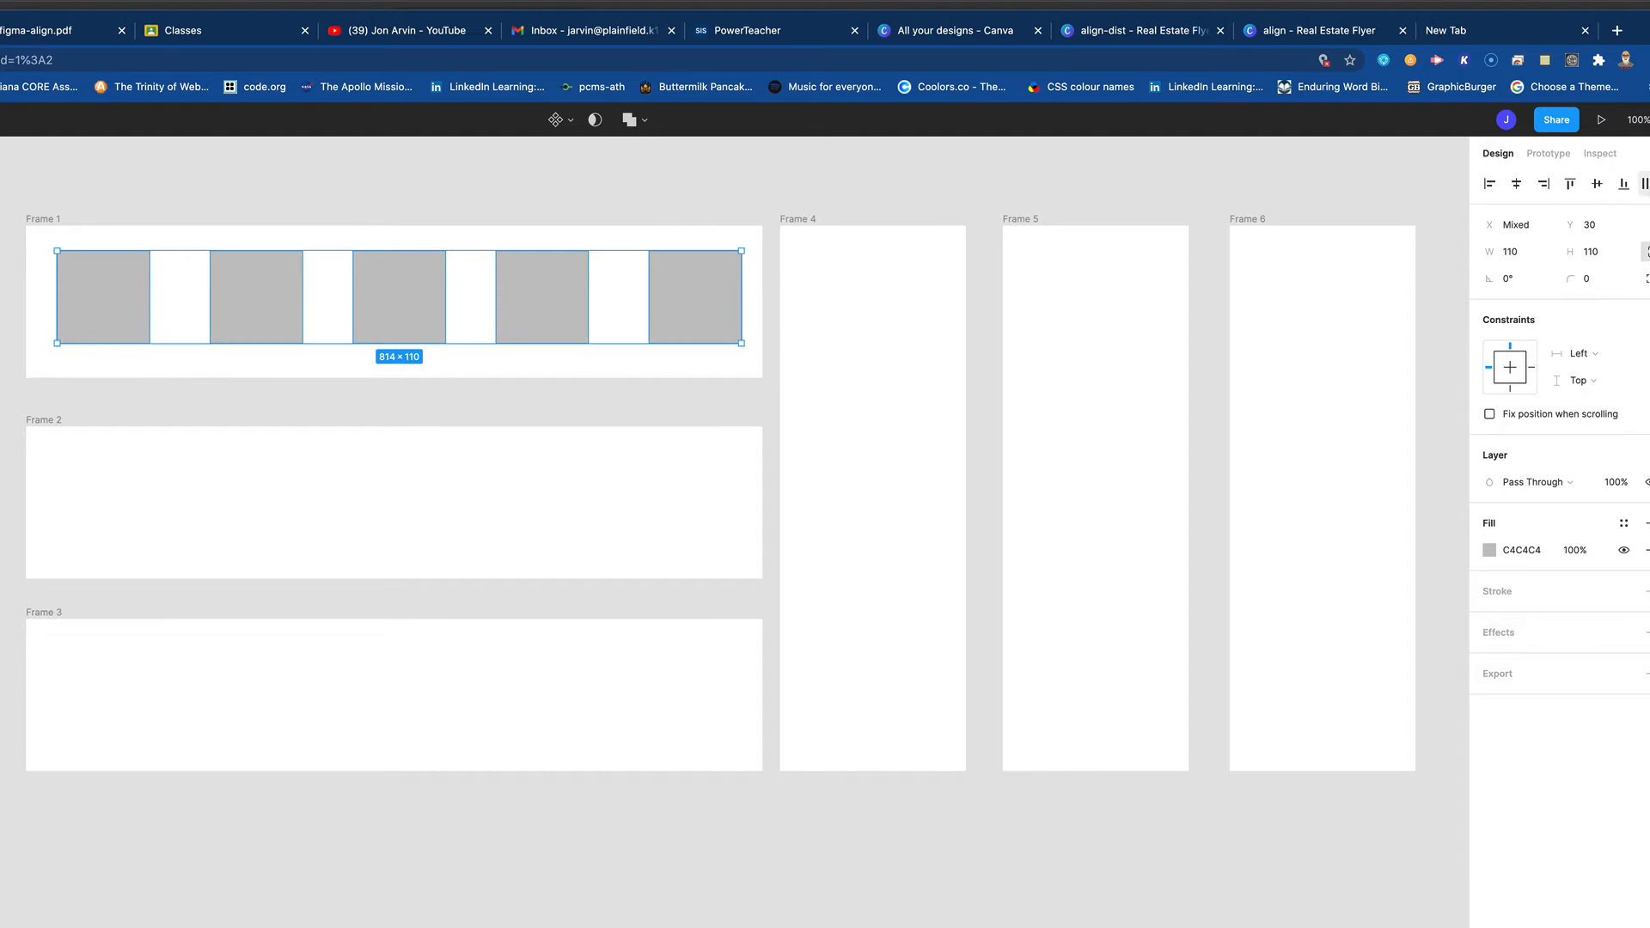
click(1644, 183)
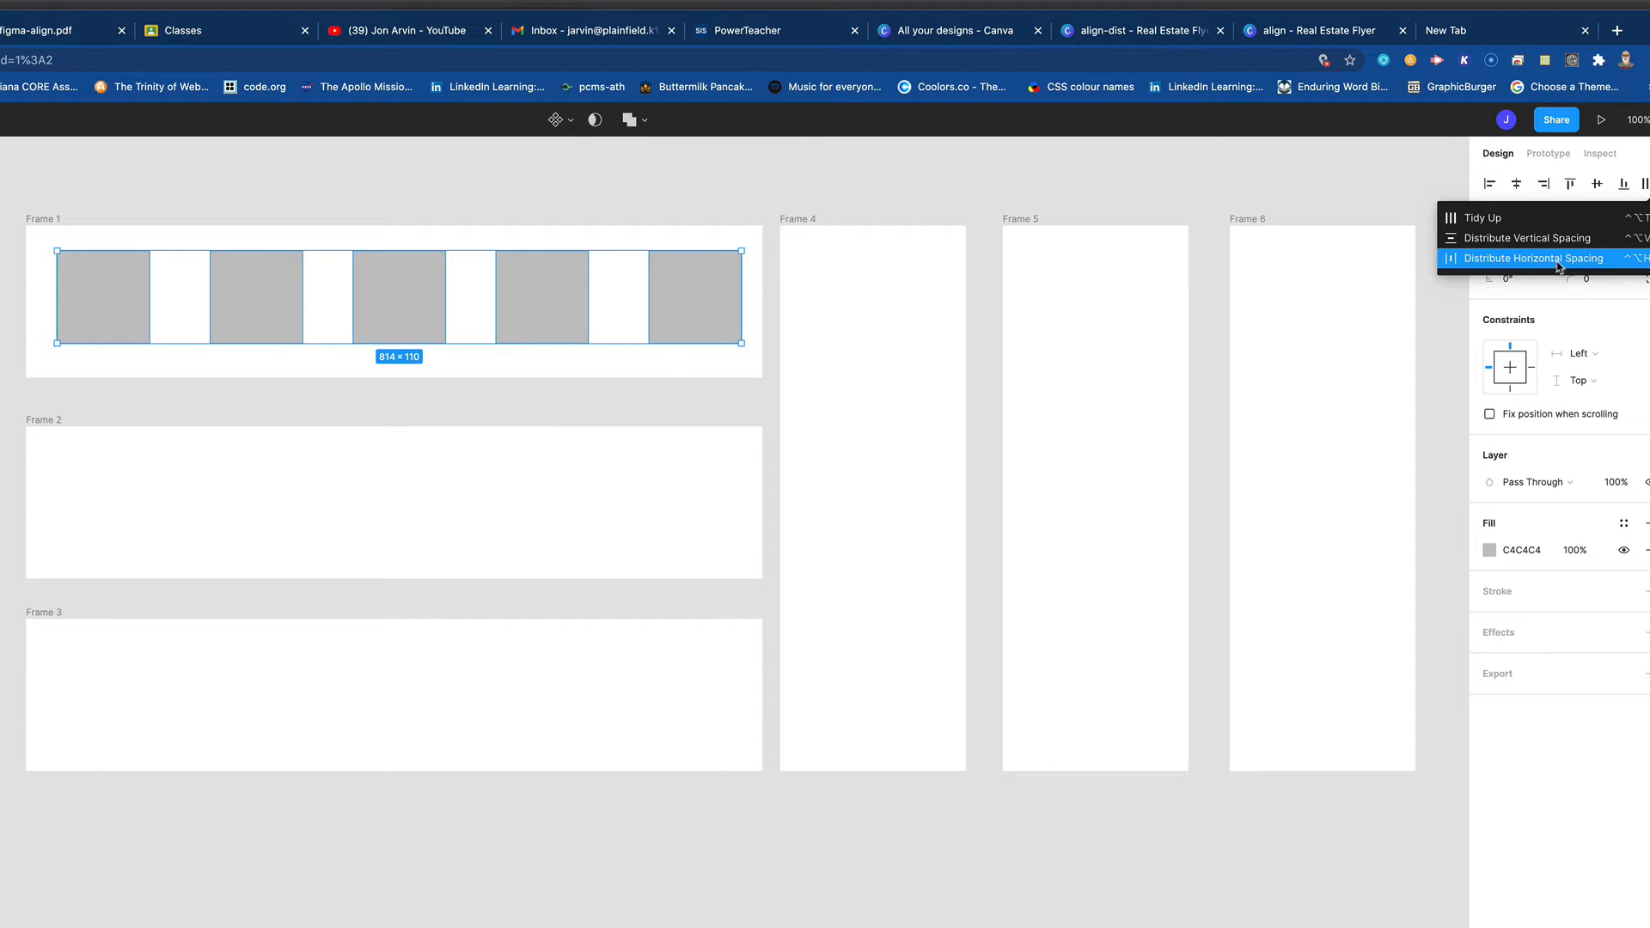
click(1559, 260)
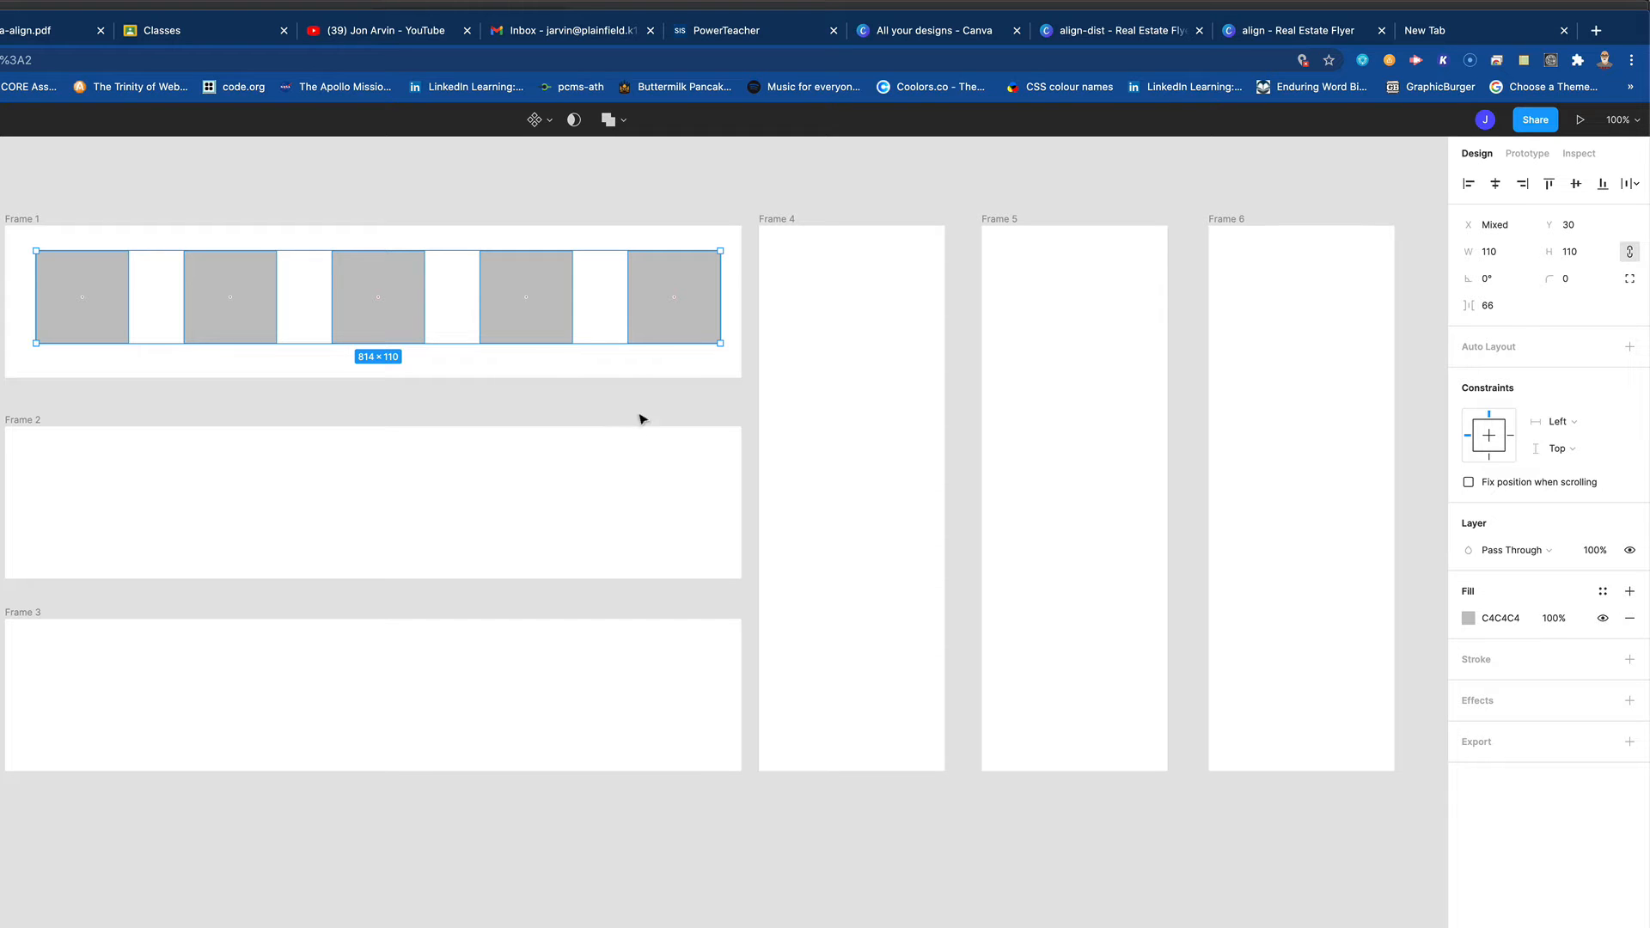
- Give the five squares a red FF0202 fill and a black inside stroke of width 6
click(1468, 618)
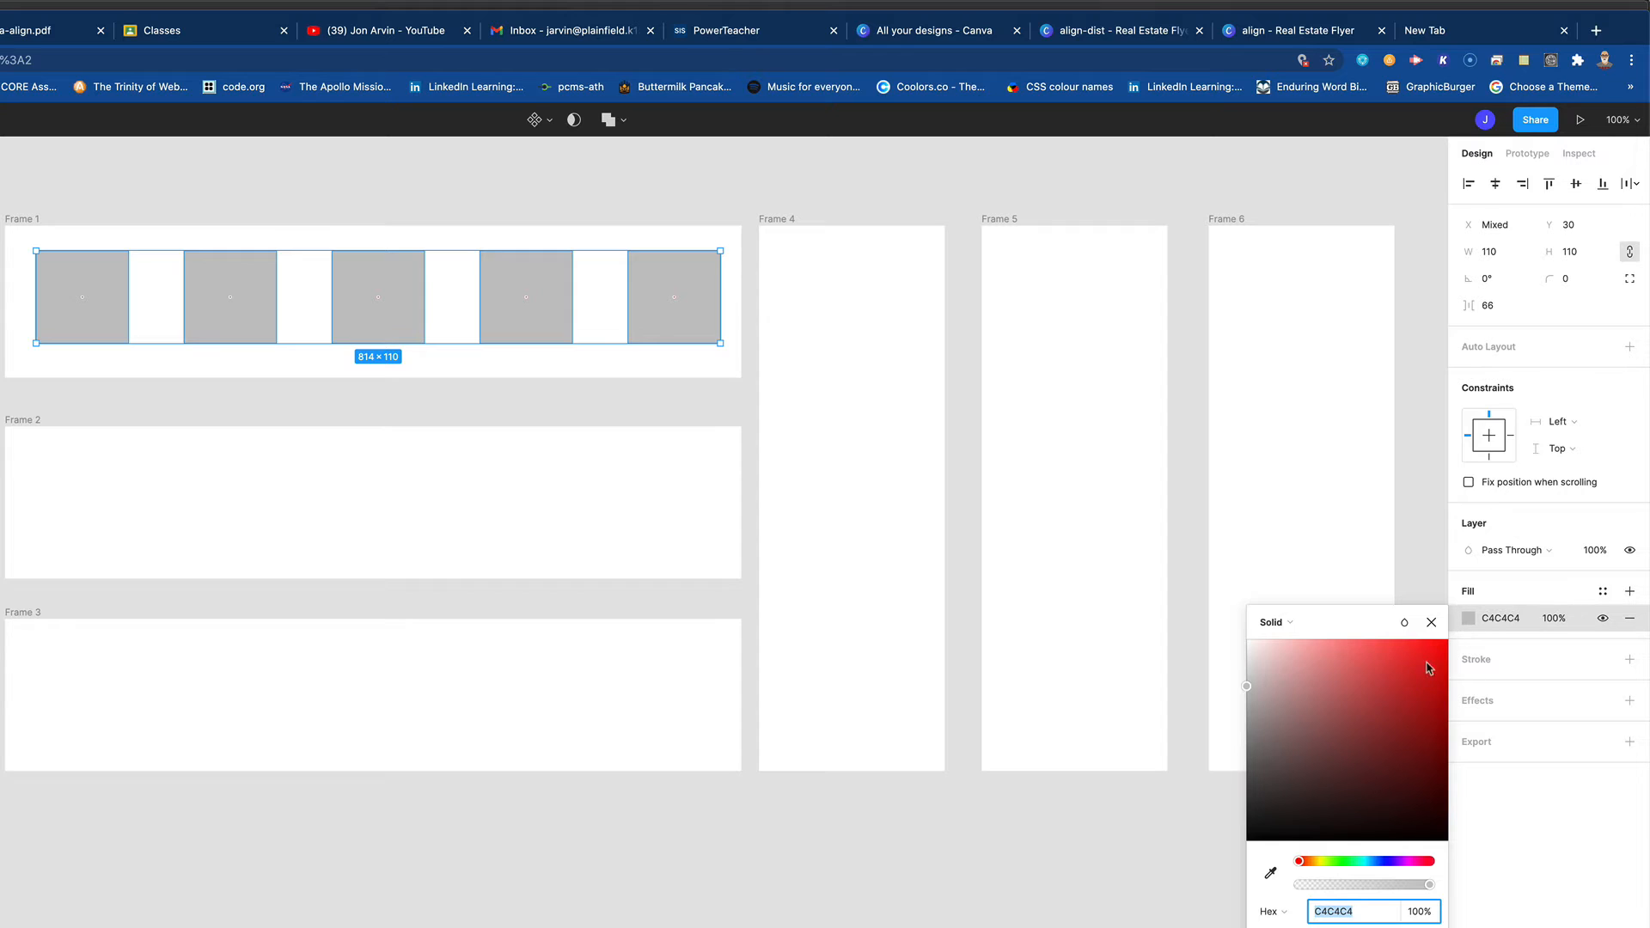
drag(1425, 671, 1448, 640)
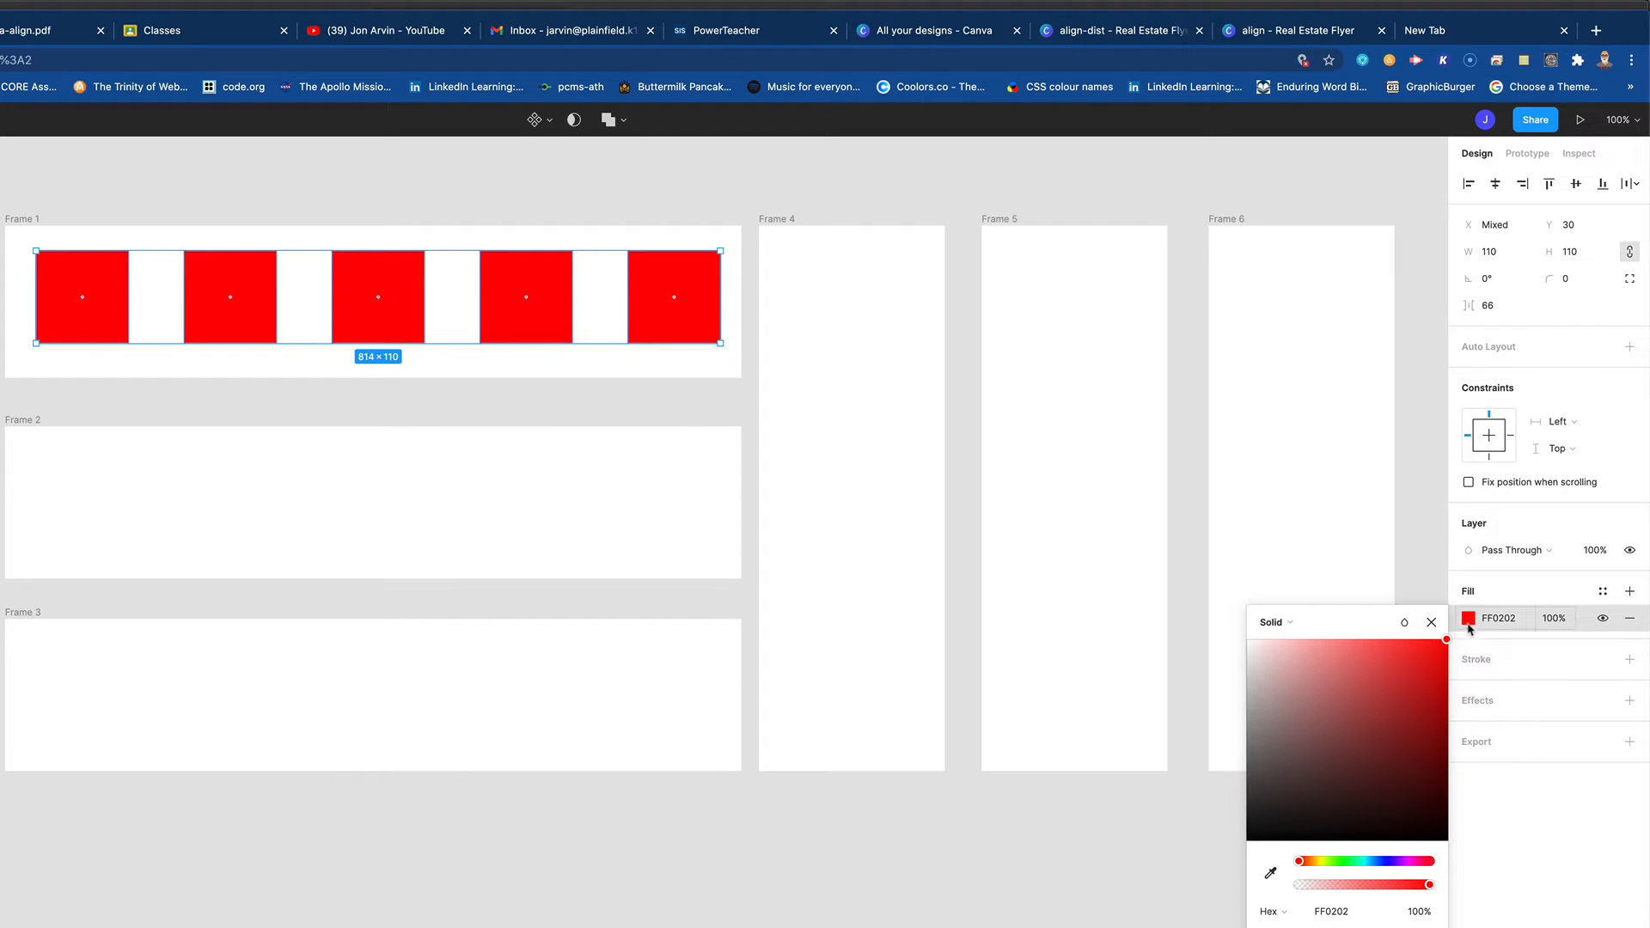
click(1630, 659)
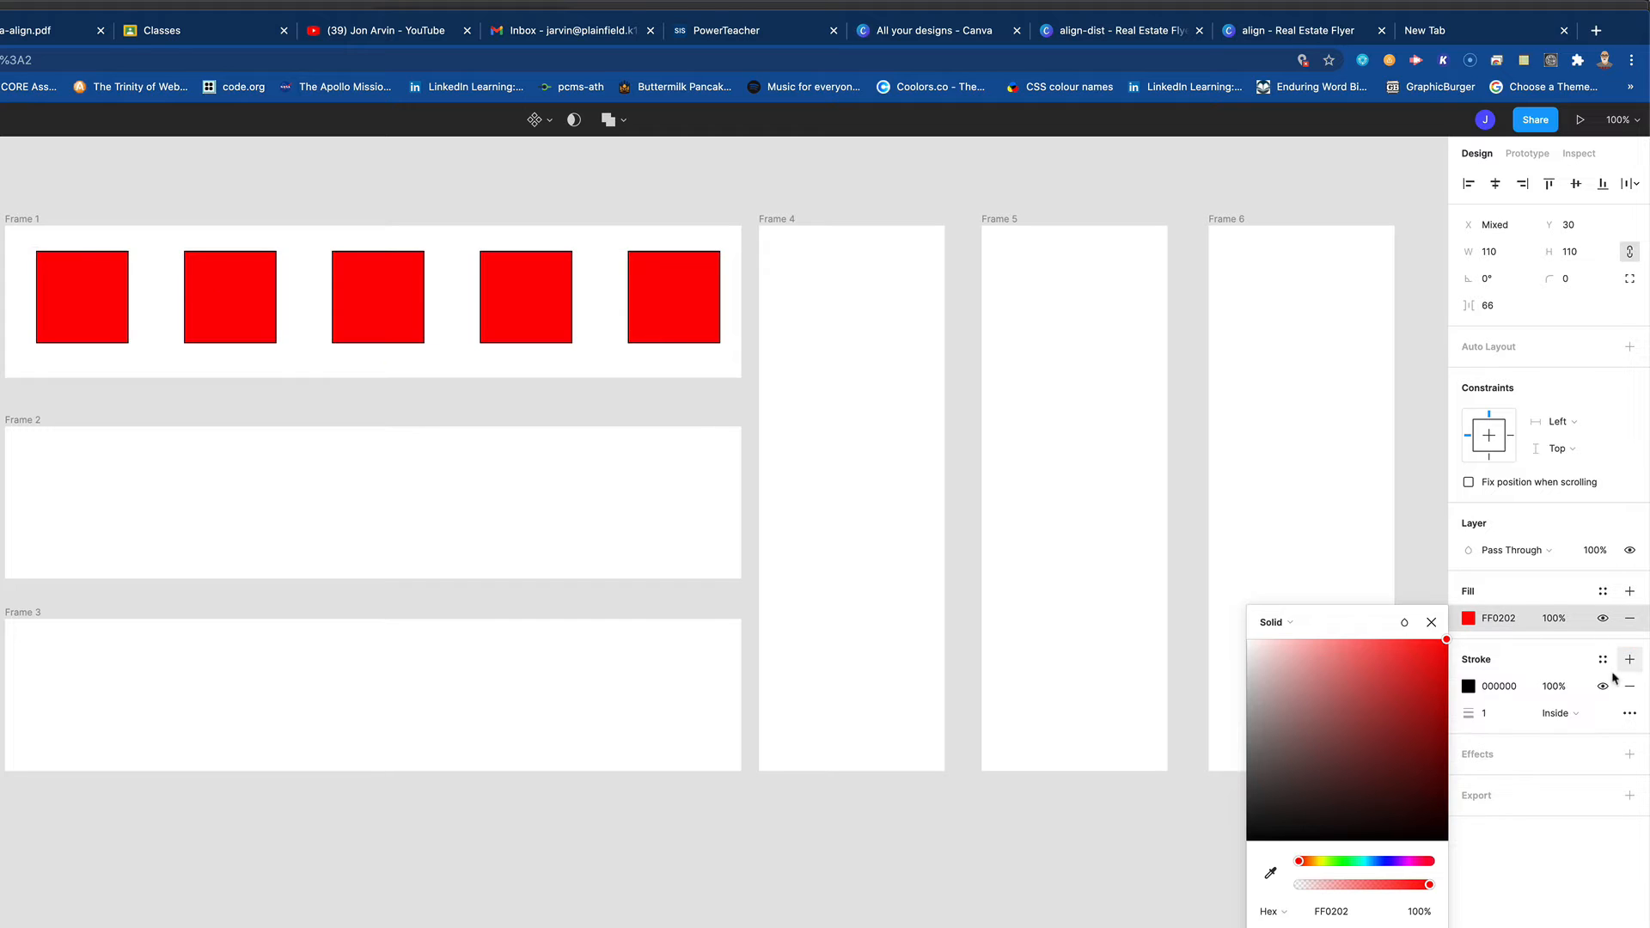
drag(1478, 713, 1485, 714)
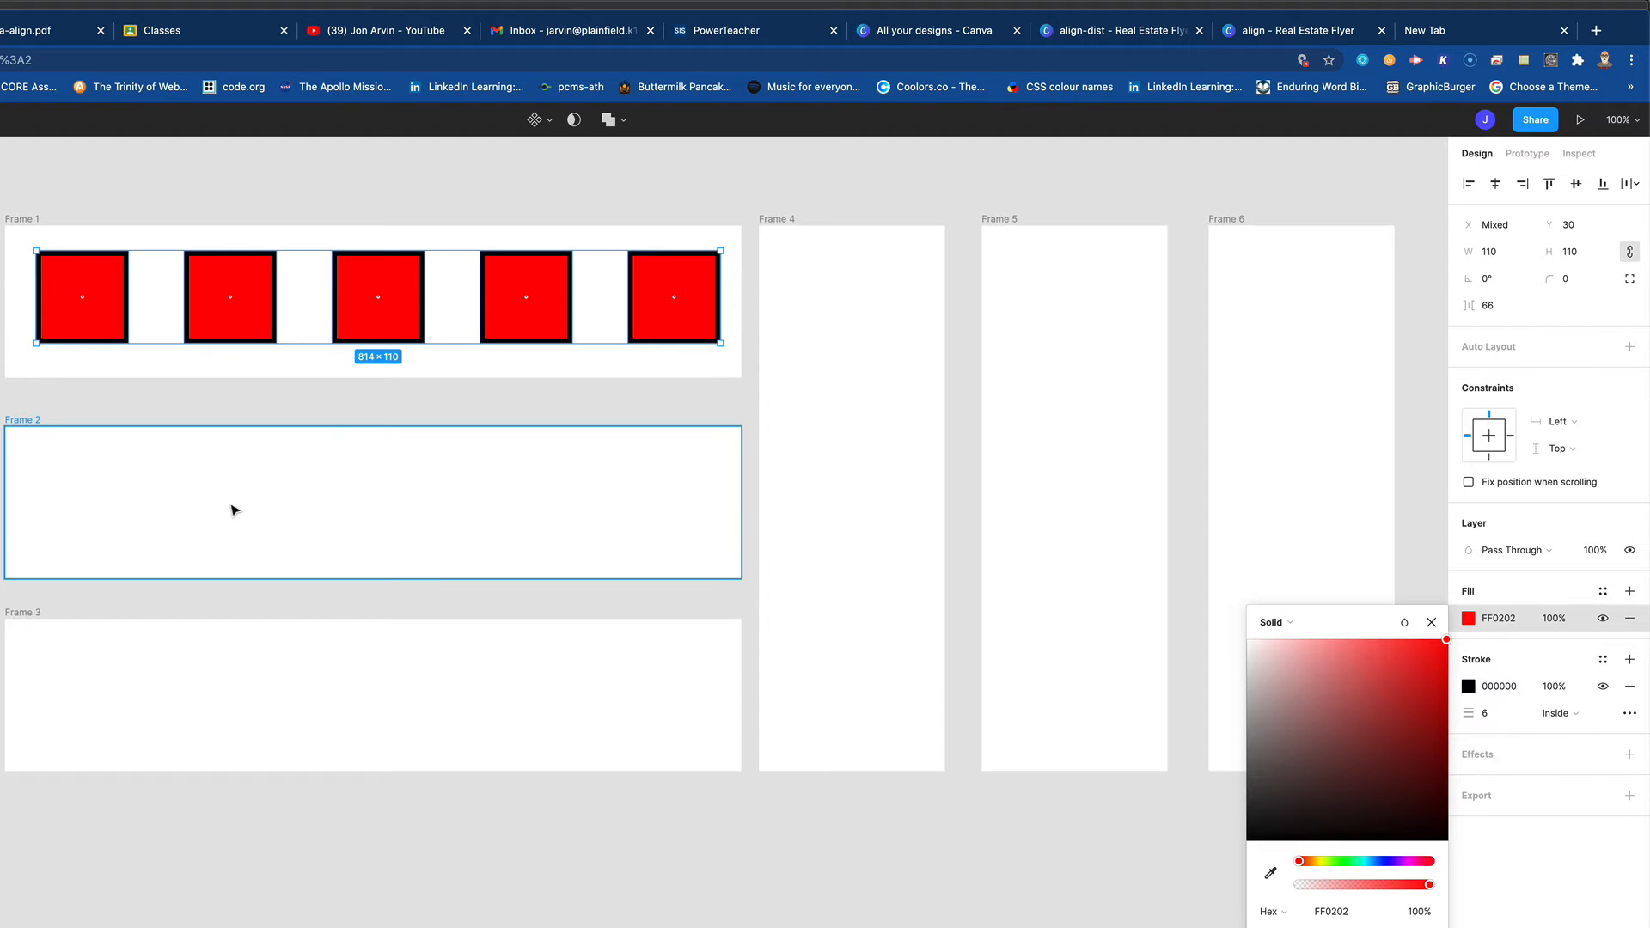
key(Escape)
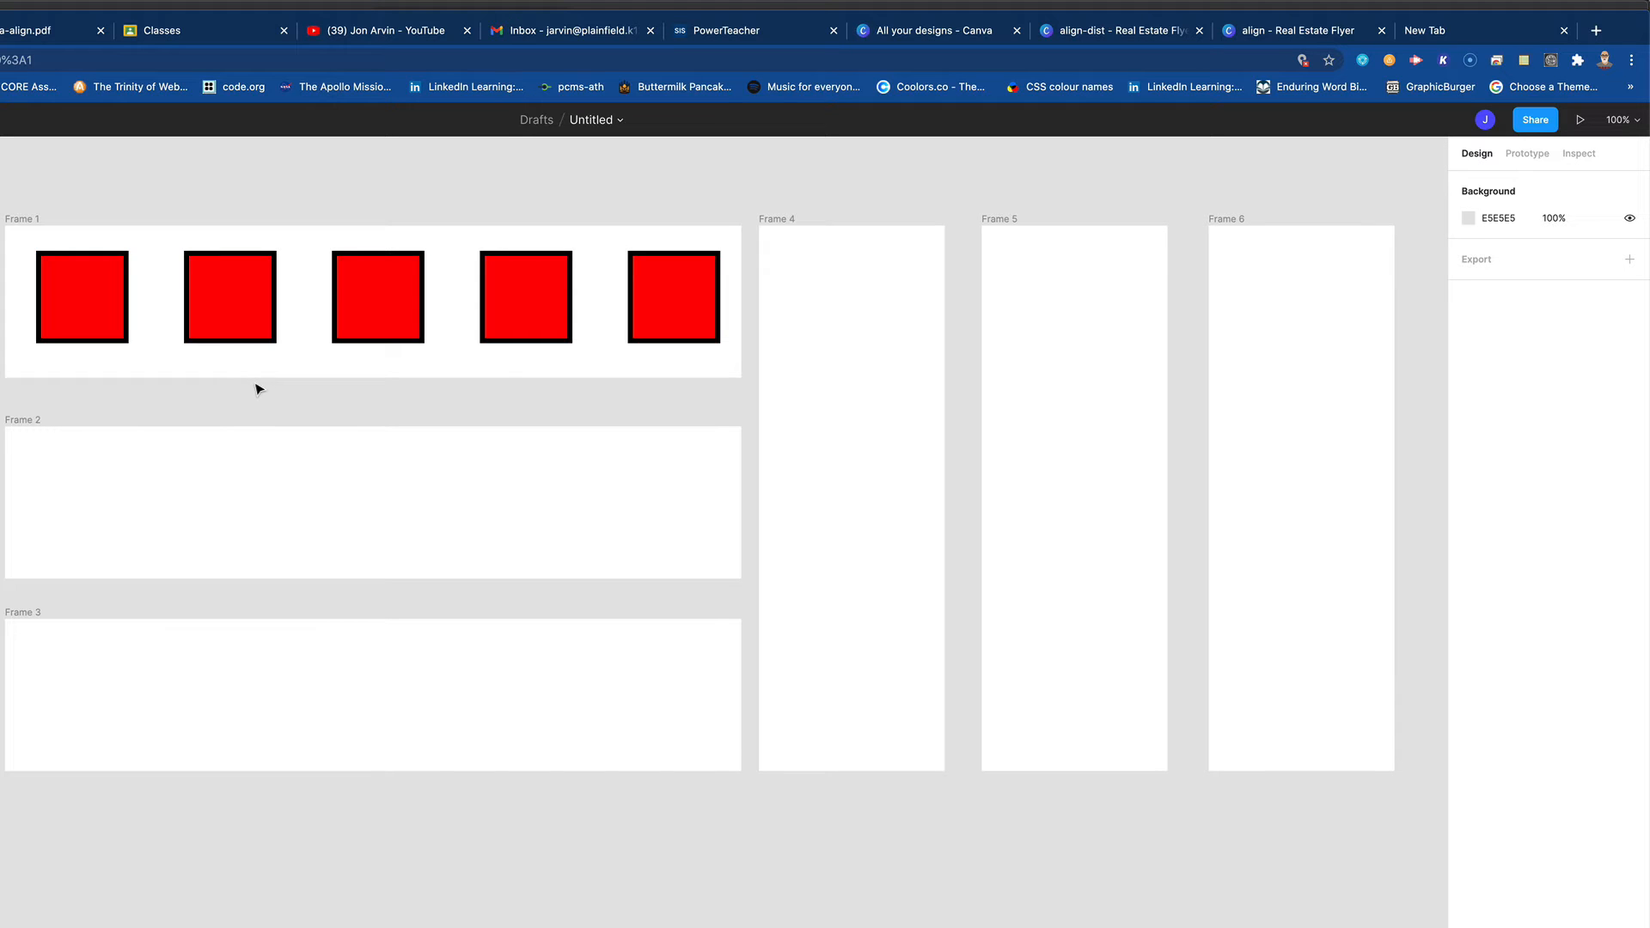
- Draw five rectangles of differing sizes at uneven heights across Frame 2, the last one about 164 × 125
key(o)
mouse_move(22, 439)
mouse_down()
mouse_move(90, 559)
mouse_move(163, 525)
mouse_move(294, 505)
mouse_move(332, 451)
mouse_move(505, 545)
mouse_move(644, 450)
mouse_move(736, 435)
mouse_move(704, 446)
mouse_up()
key(r)
key(r)
key(r)
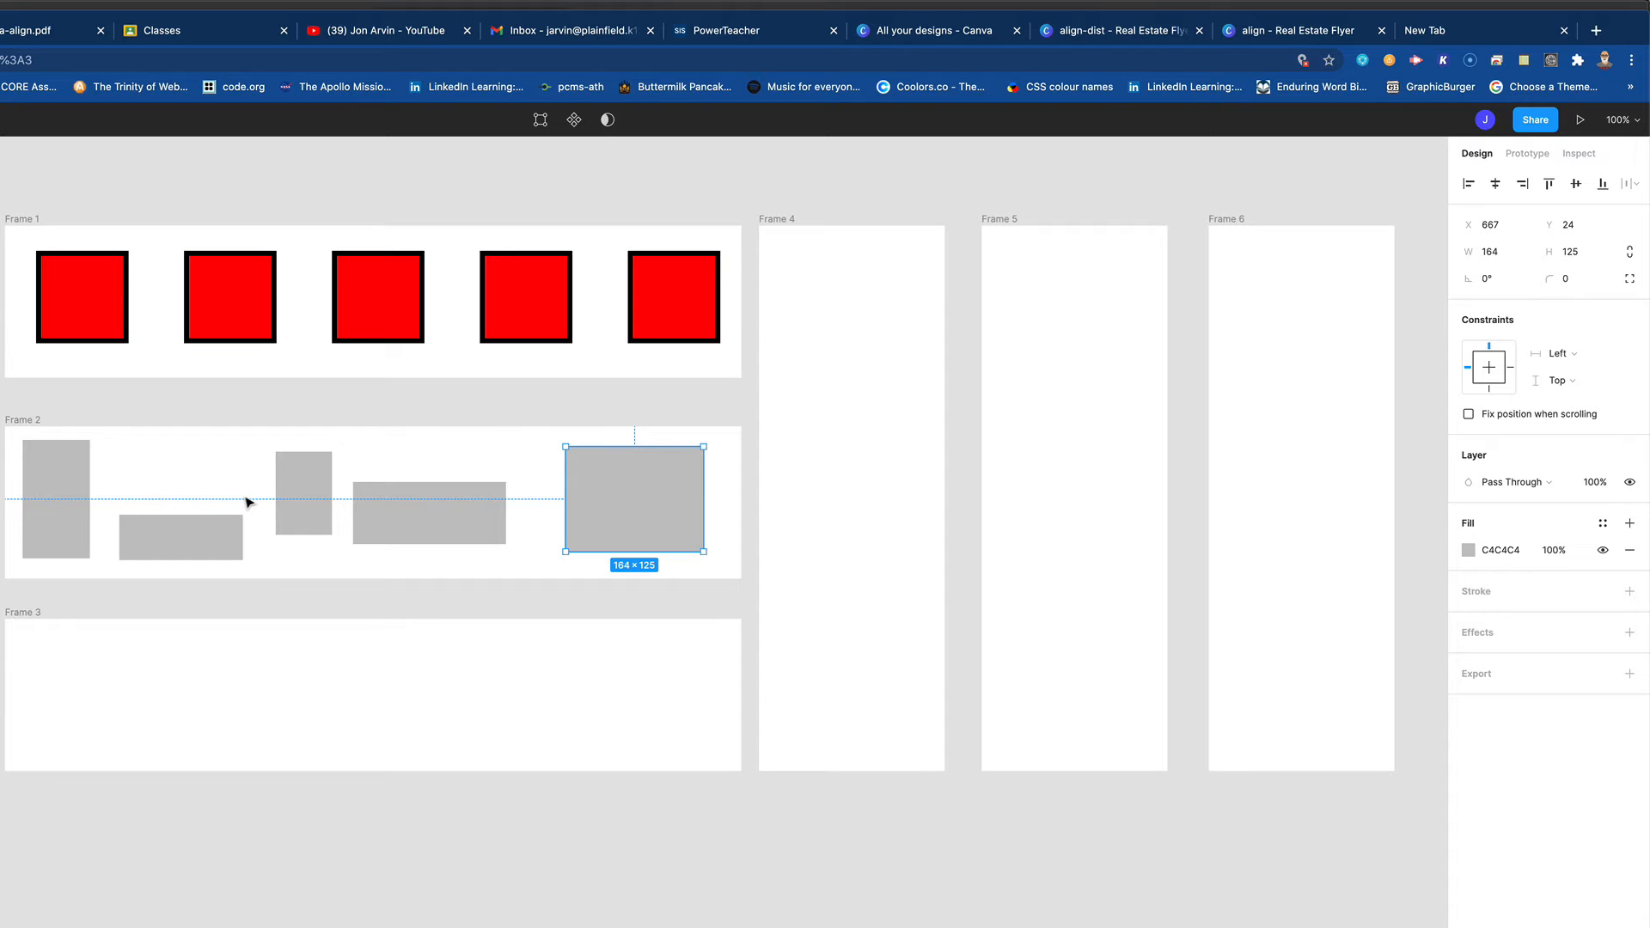
- Align all five rectangles in Frame 2 by their top edges and distribute their horizontal spacing evenly
scroll(247, 502, down, 5)
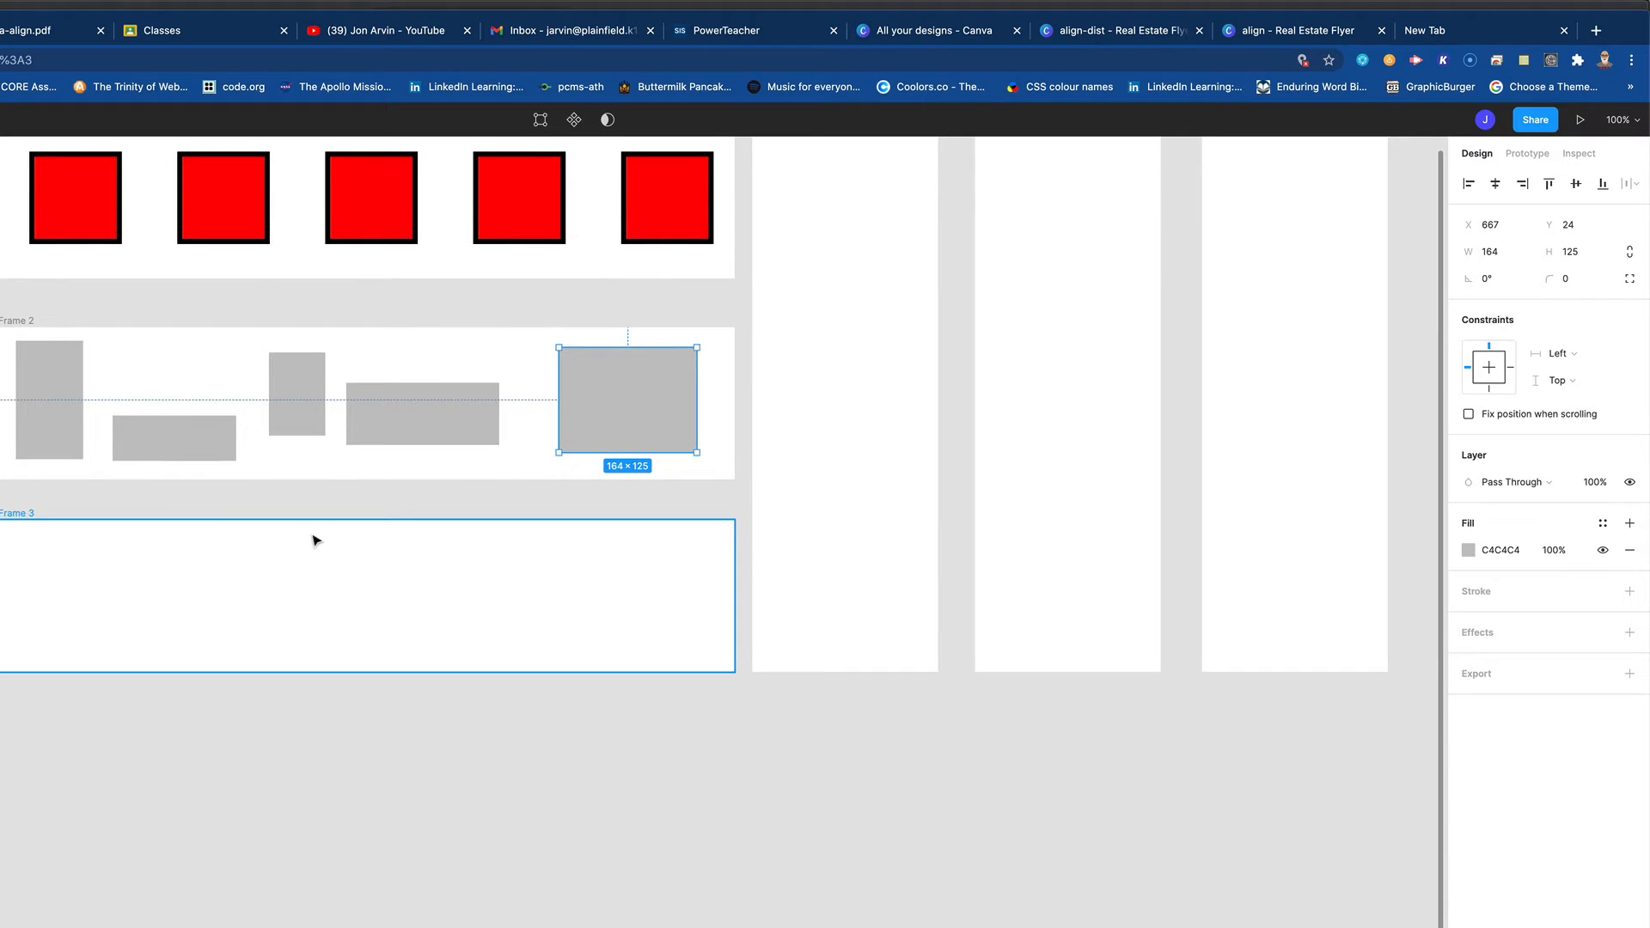
scroll(313, 539, down, 1)
scroll(314, 539, up, 5)
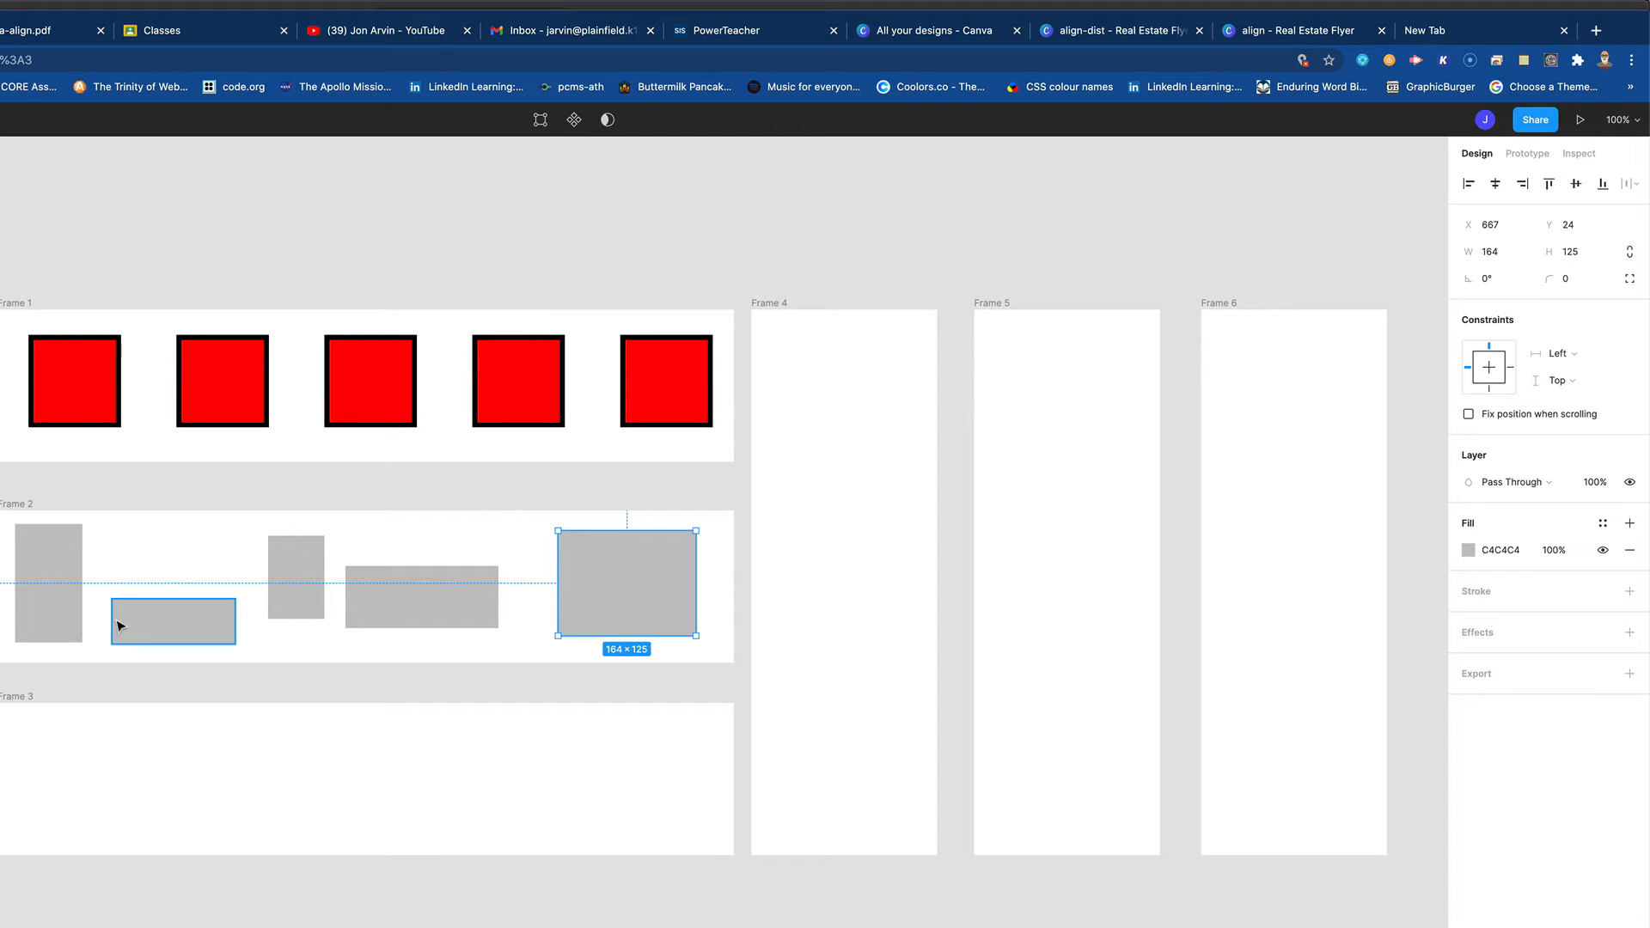
scroll(74, 634, right, 1)
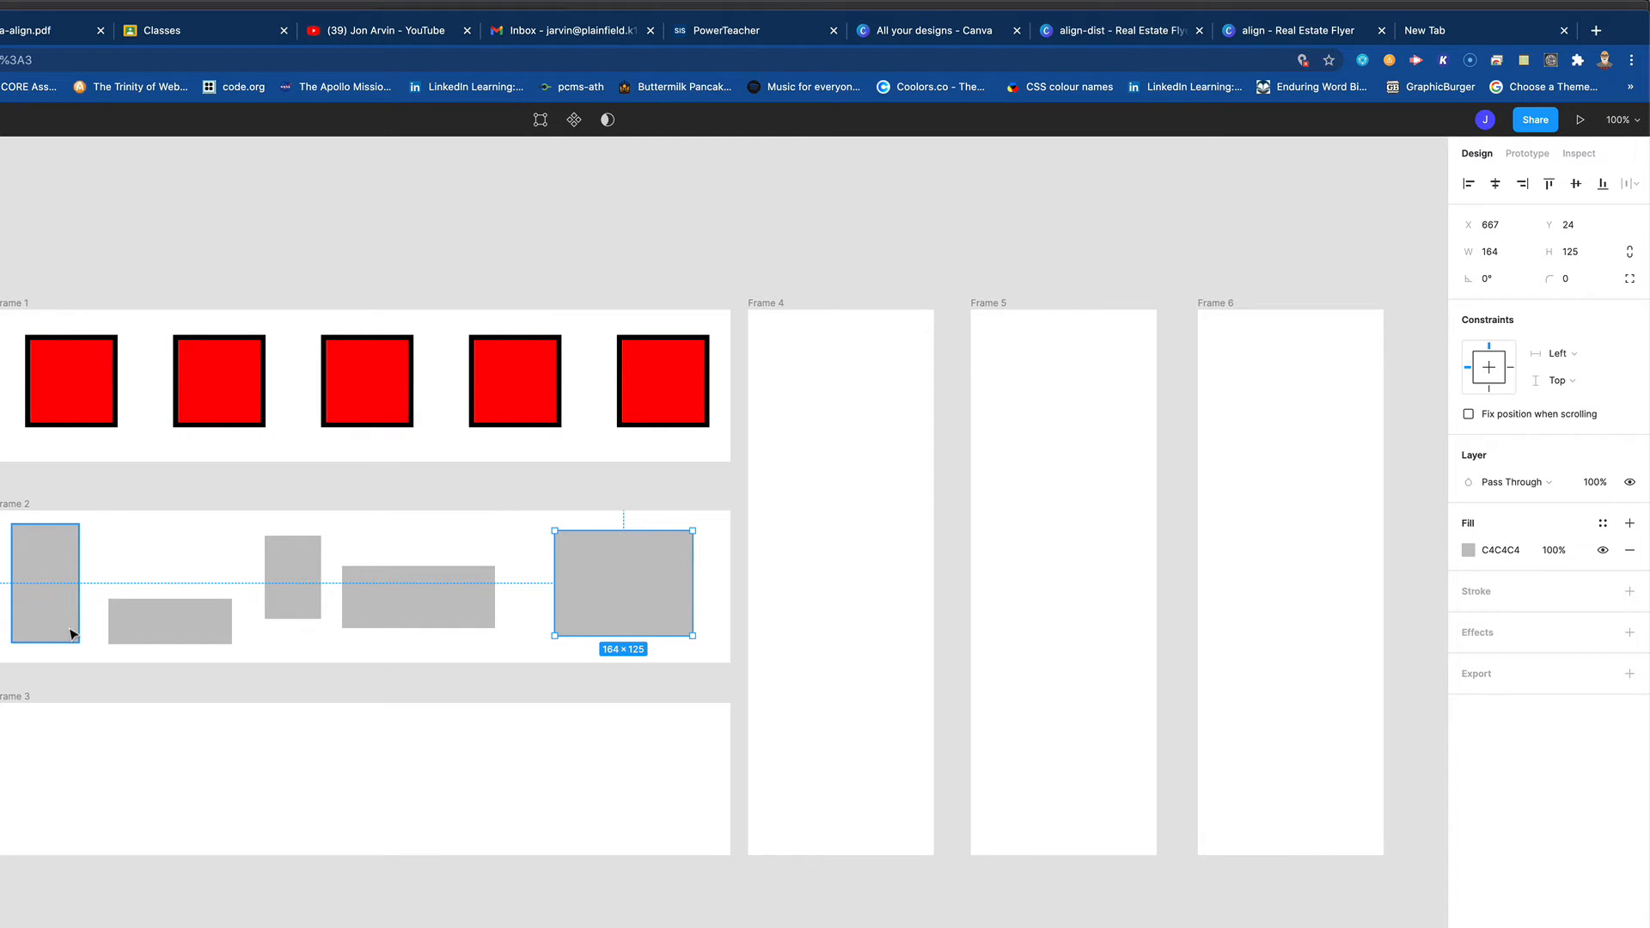
drag(4, 540, 557, 604)
drag(636, 607, 648, 615)
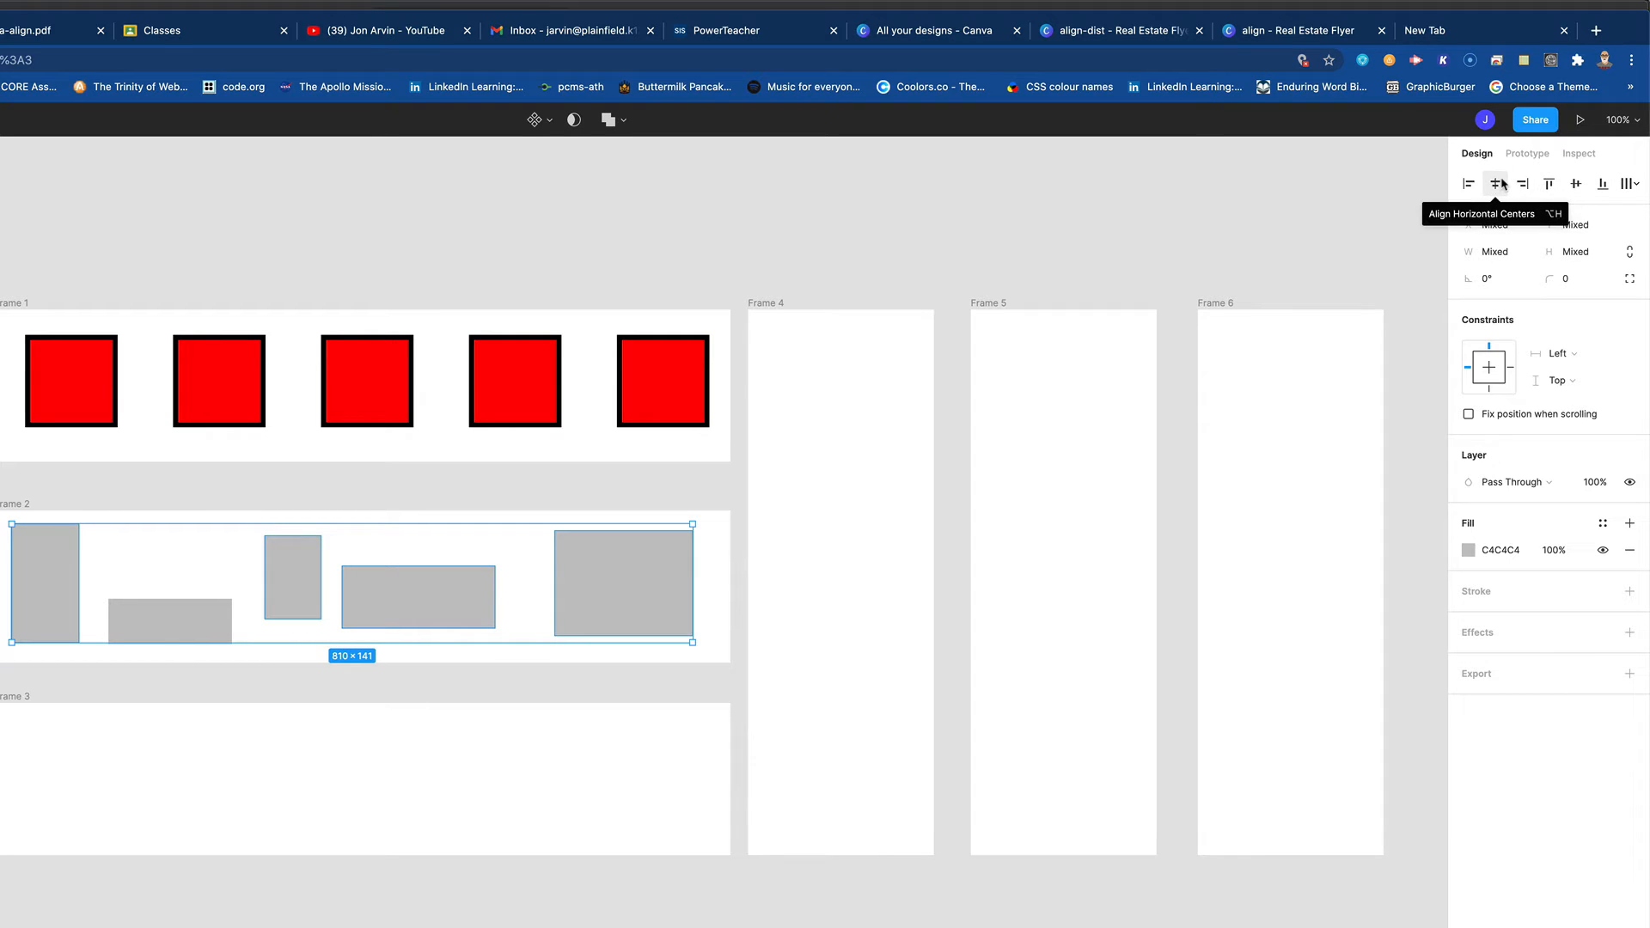
click(1549, 184)
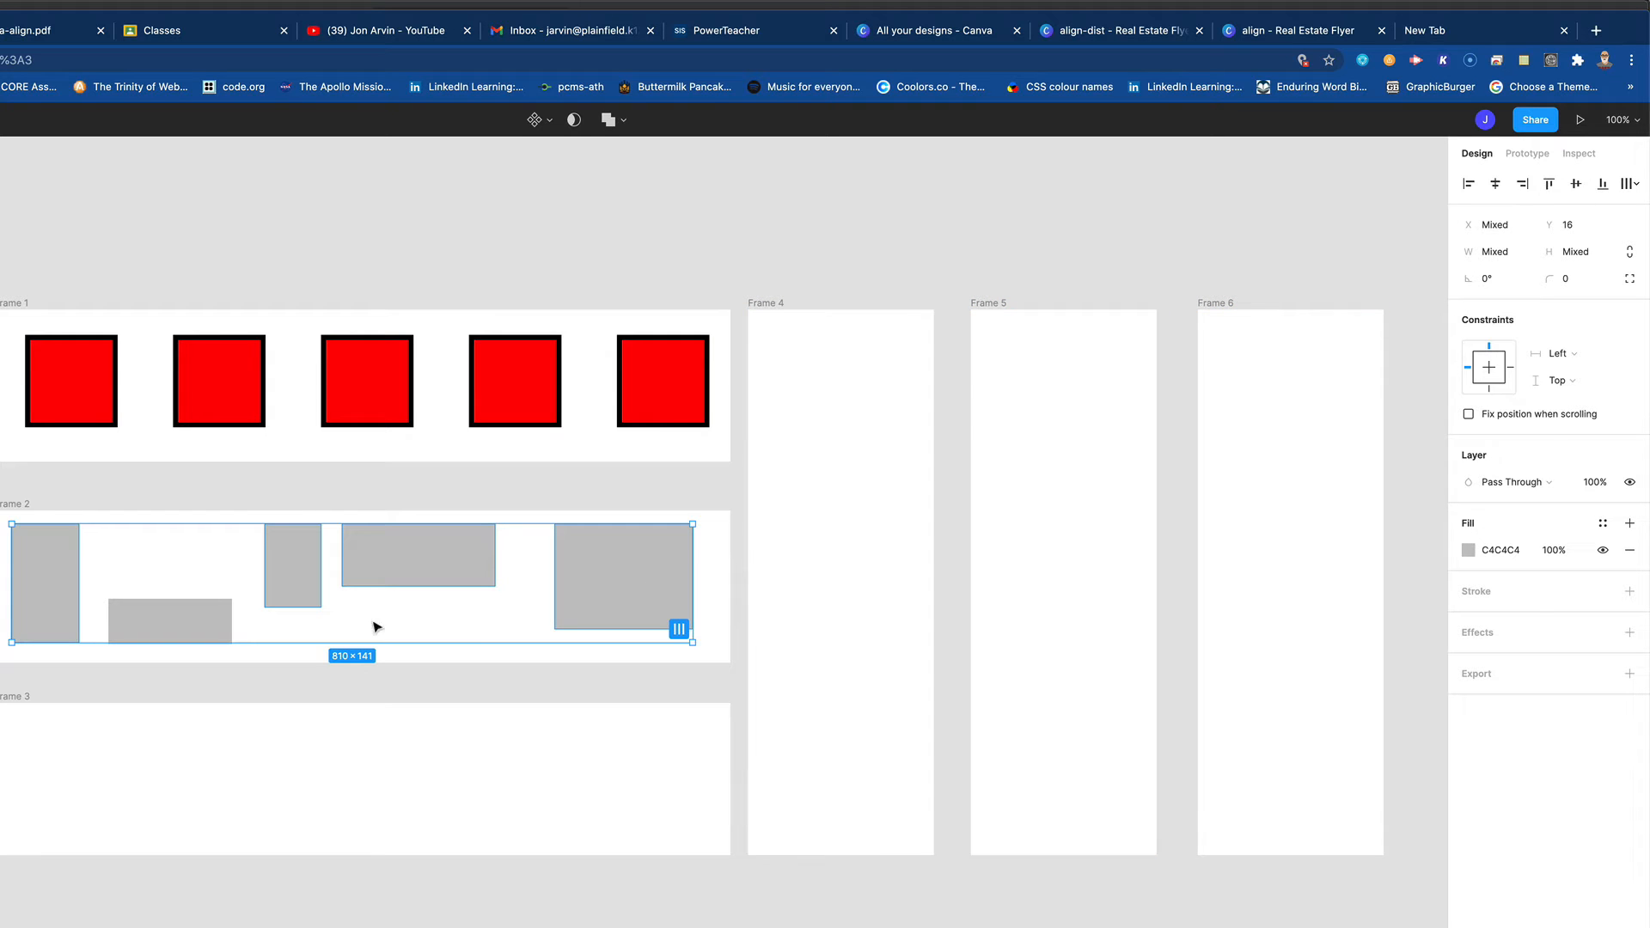
click(0, 541)
drag(0, 541, 638, 646)
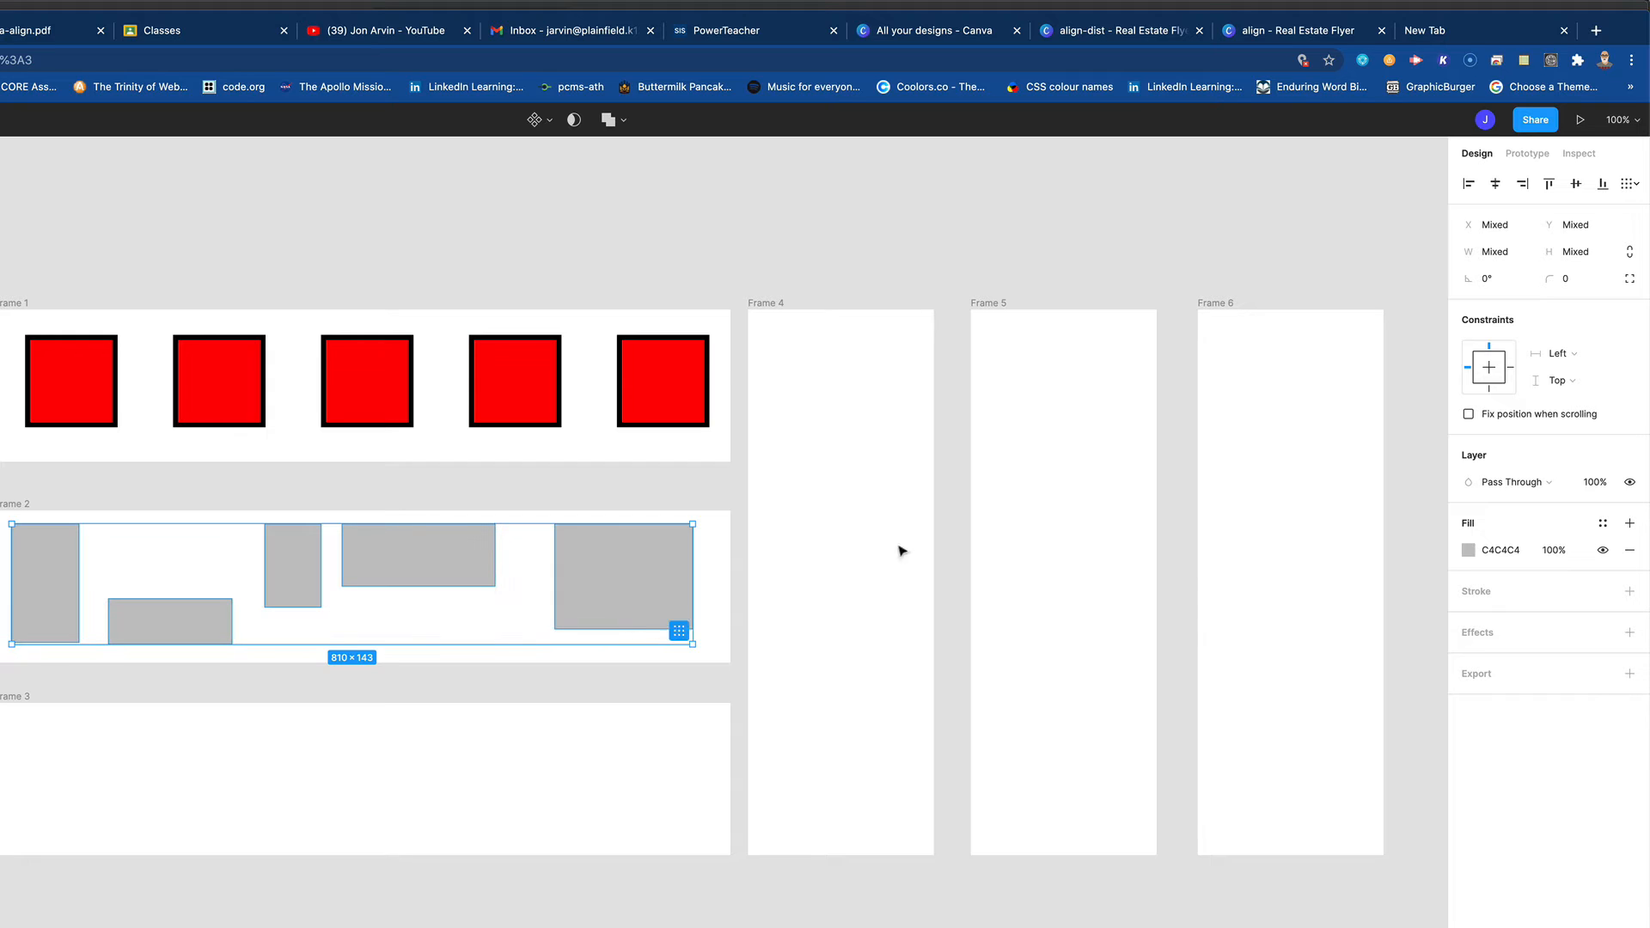
click(1549, 183)
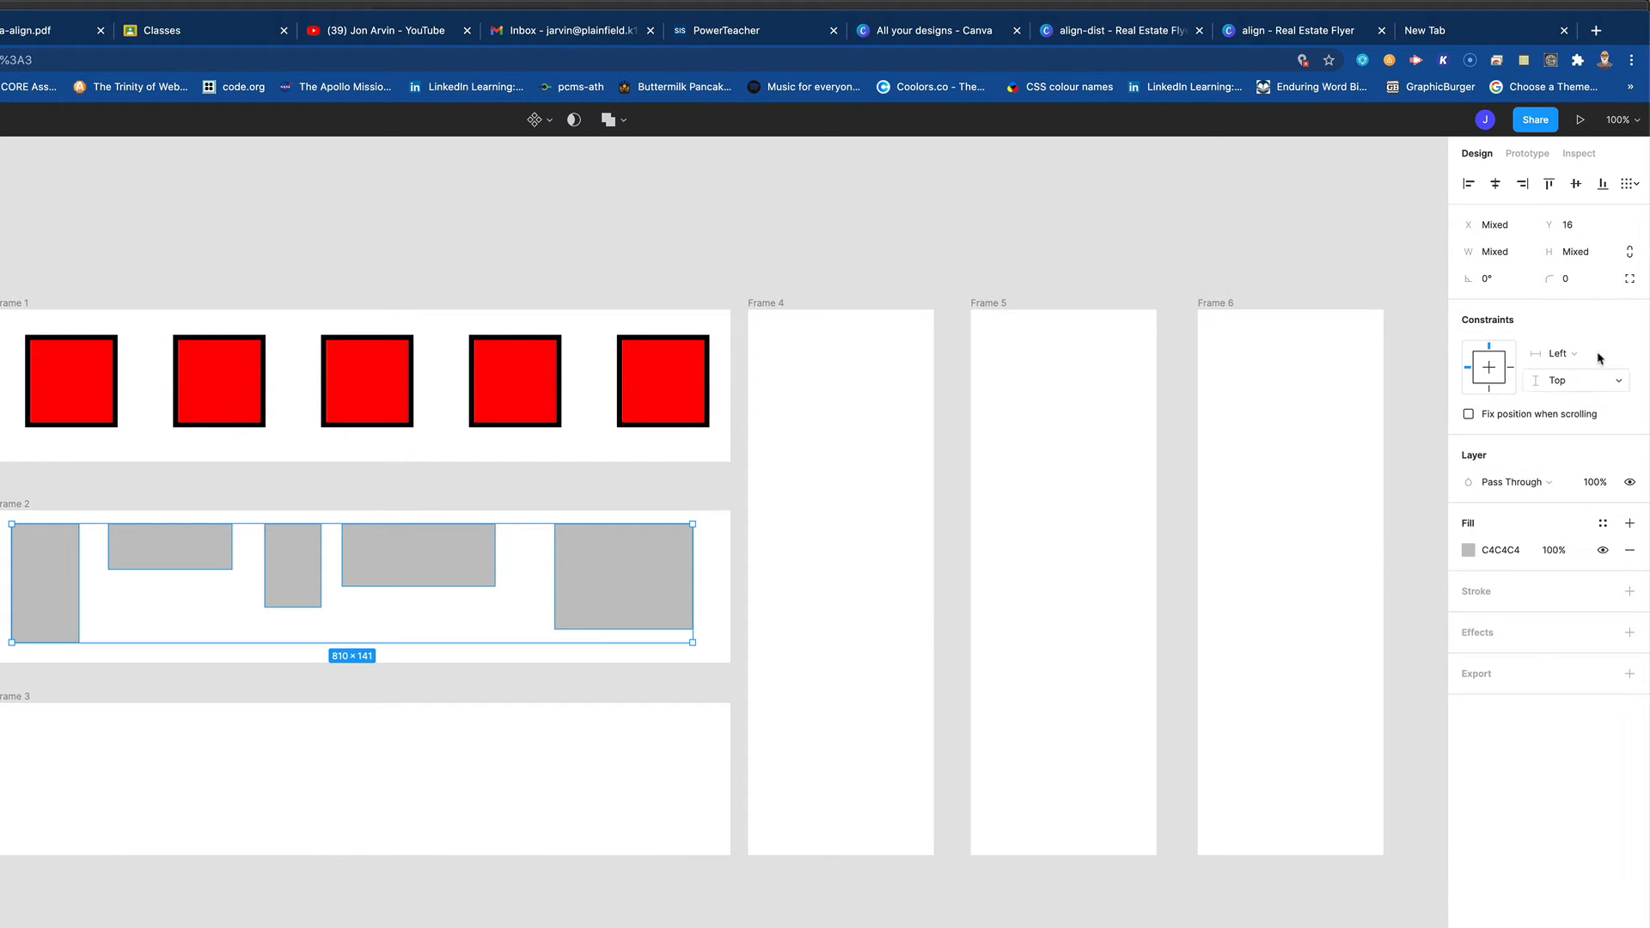
click(1638, 189)
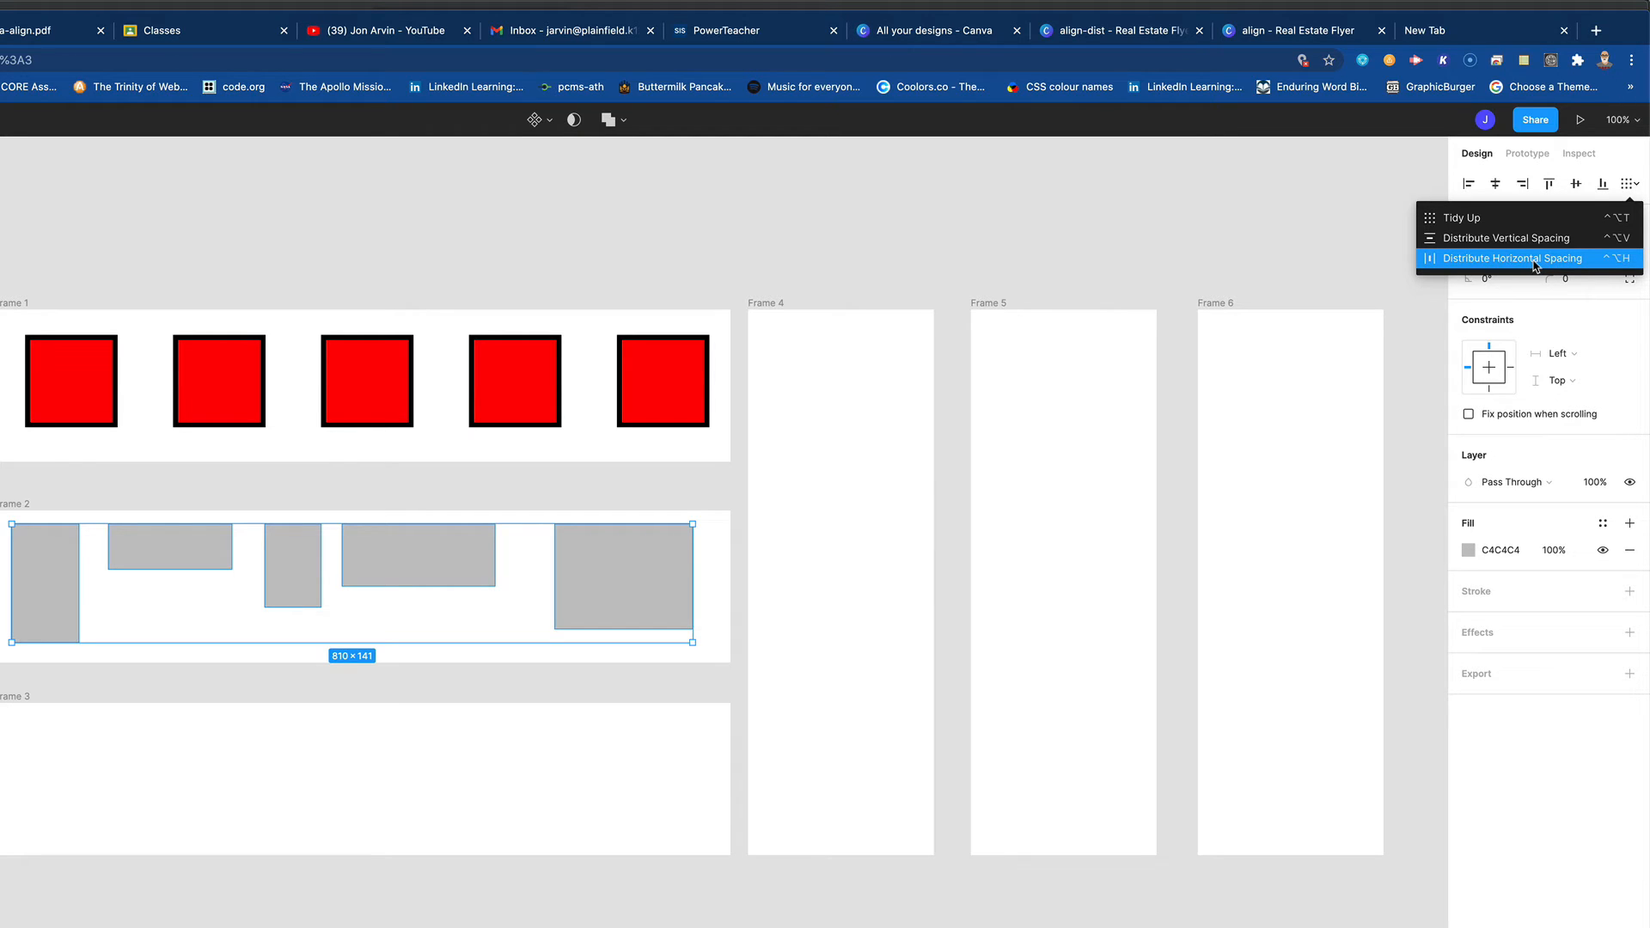
click(1536, 265)
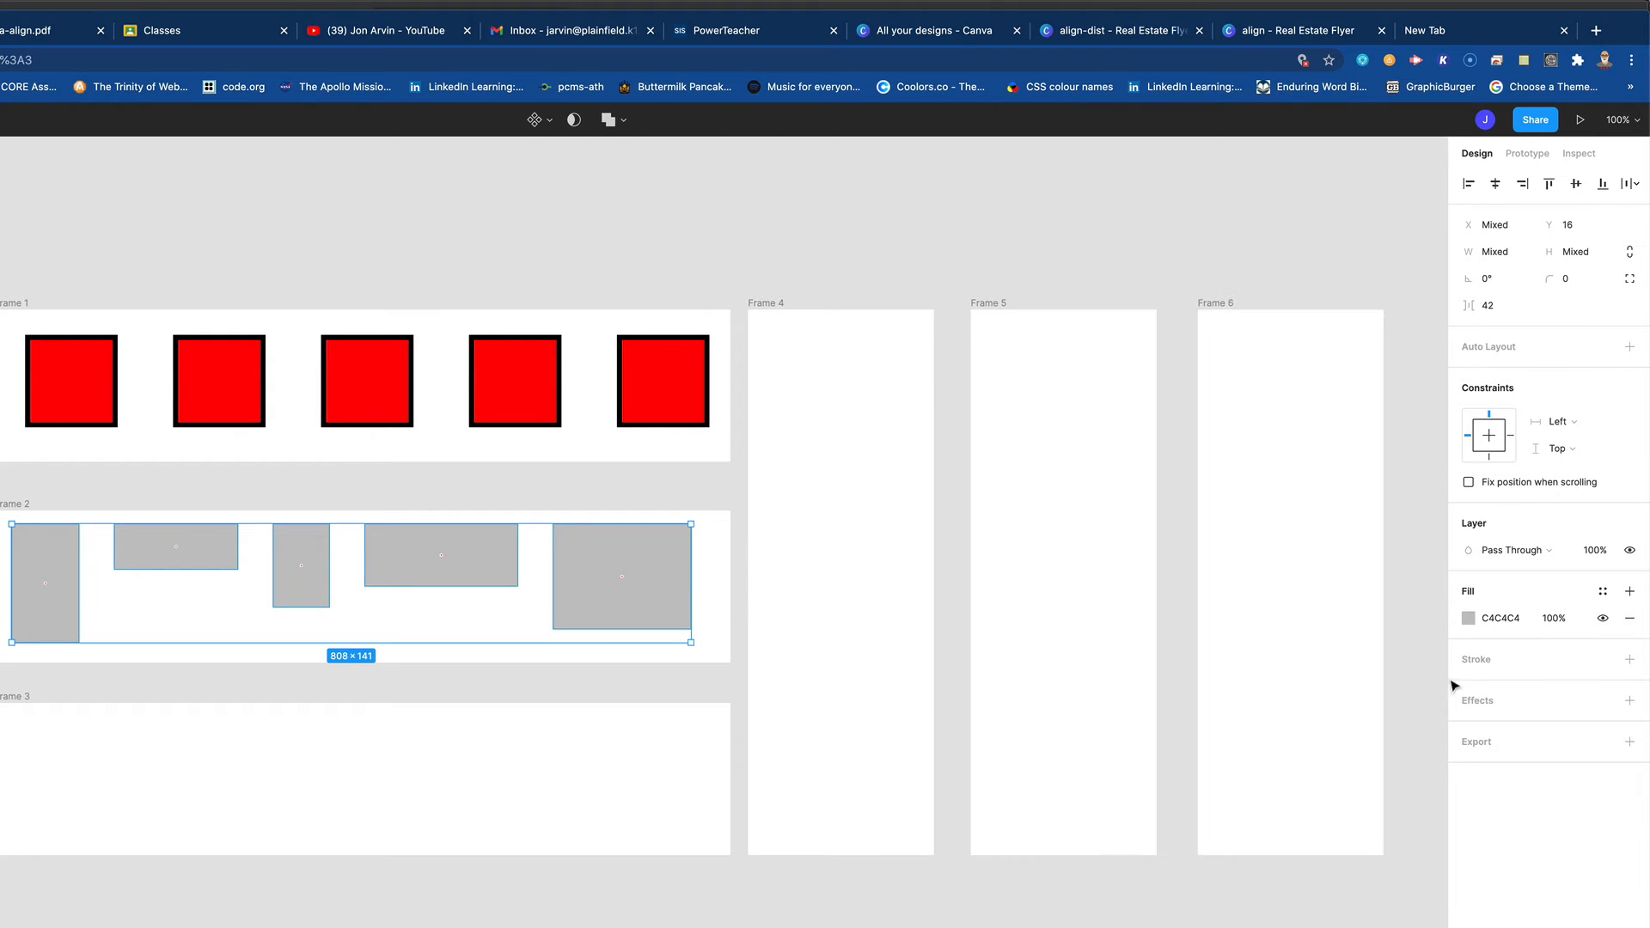
- Give the five rectangles in Frame 2 a blue 3F8EEB fill and a black inside stroke of width 5
click(1468, 618)
click(1376, 861)
drag(1374, 766, 1394, 655)
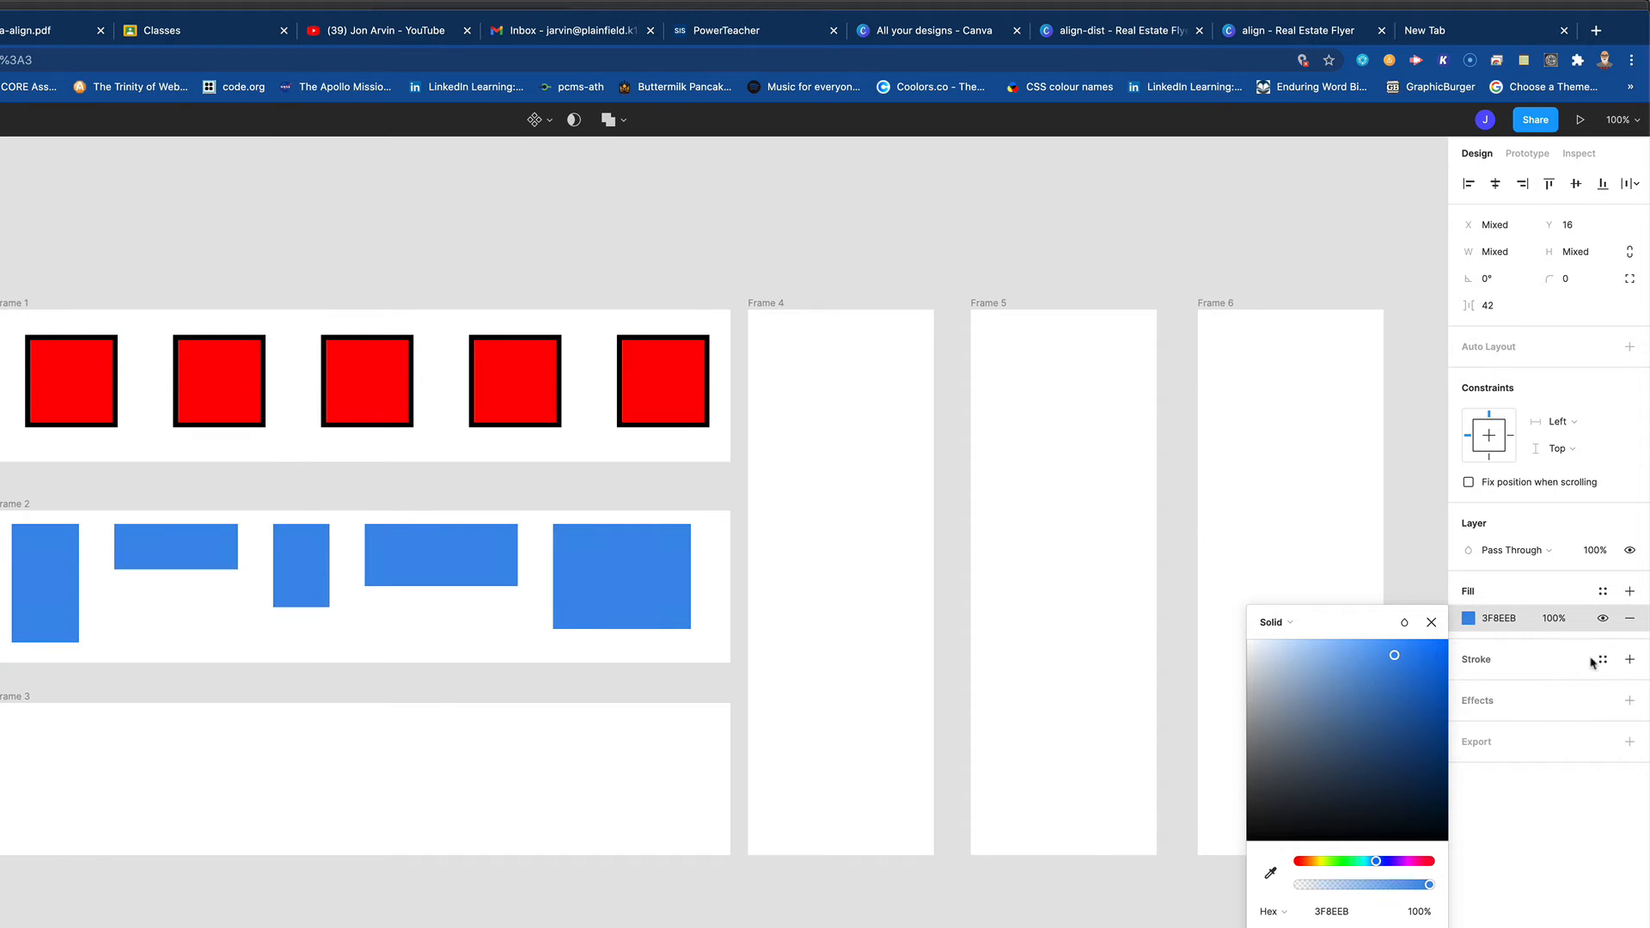
click(1629, 660)
click(1468, 686)
drag(1479, 716, 1500, 716)
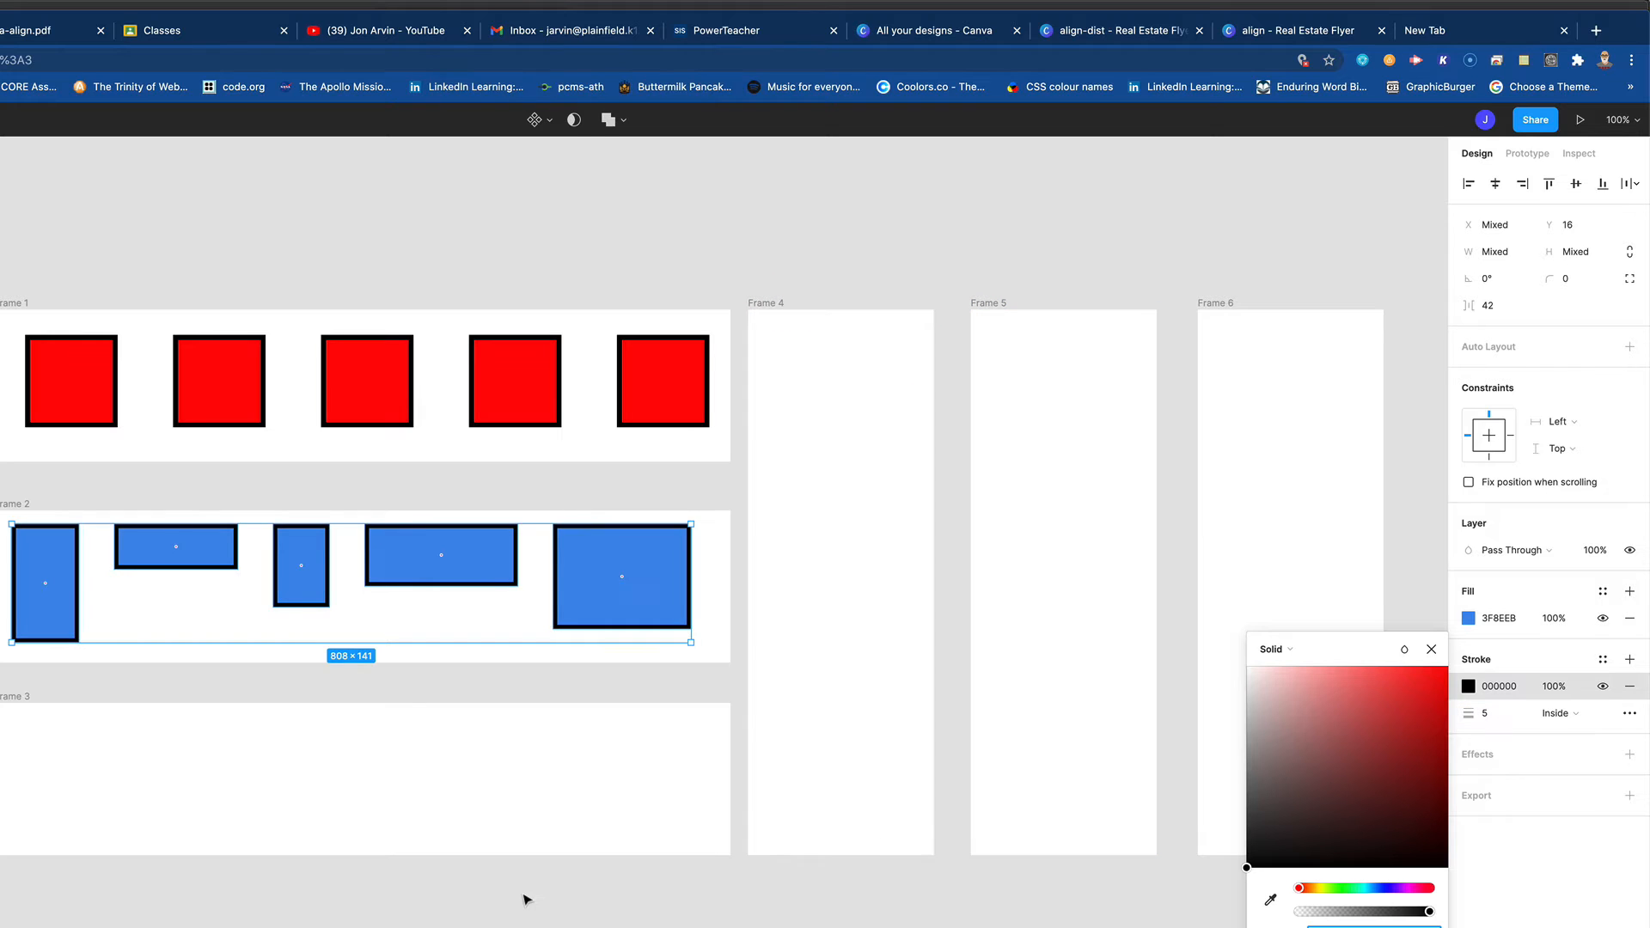
mouse_move(477, 633)
click(4, 877)
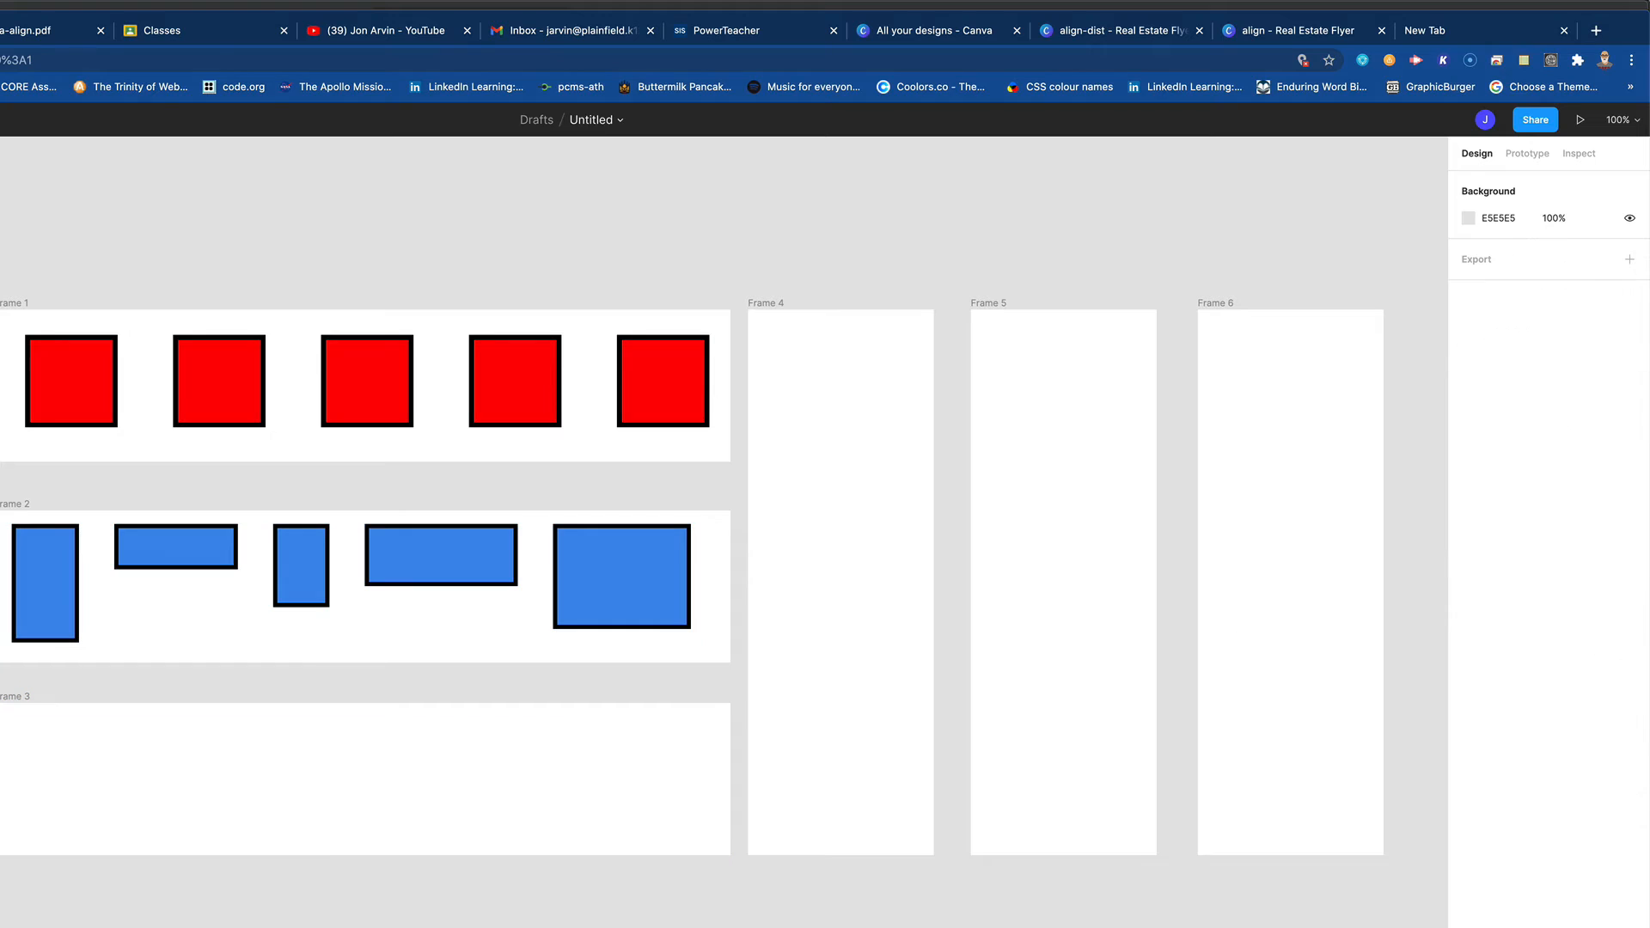
- Draw five rectangles of differing sizes at uneven heights across Frame 3, the last one about 122 × 125
drag(19, 728, 123, 822)
key(r)
mouse_move(178, 714)
mouse_down()
mouse_move(203, 744)
mouse_move(325, 750)
mouse_up()
key(r)
mouse_move(342, 829)
mouse_down()
mouse_move(379, 783)
mouse_move(379, 734)
mouse_move(580, 807)
mouse_up()
key(r)
key(r)
mouse_move(602, 724)
mouse_down()
mouse_move(738, 827)
mouse_move(706, 830)
mouse_up()
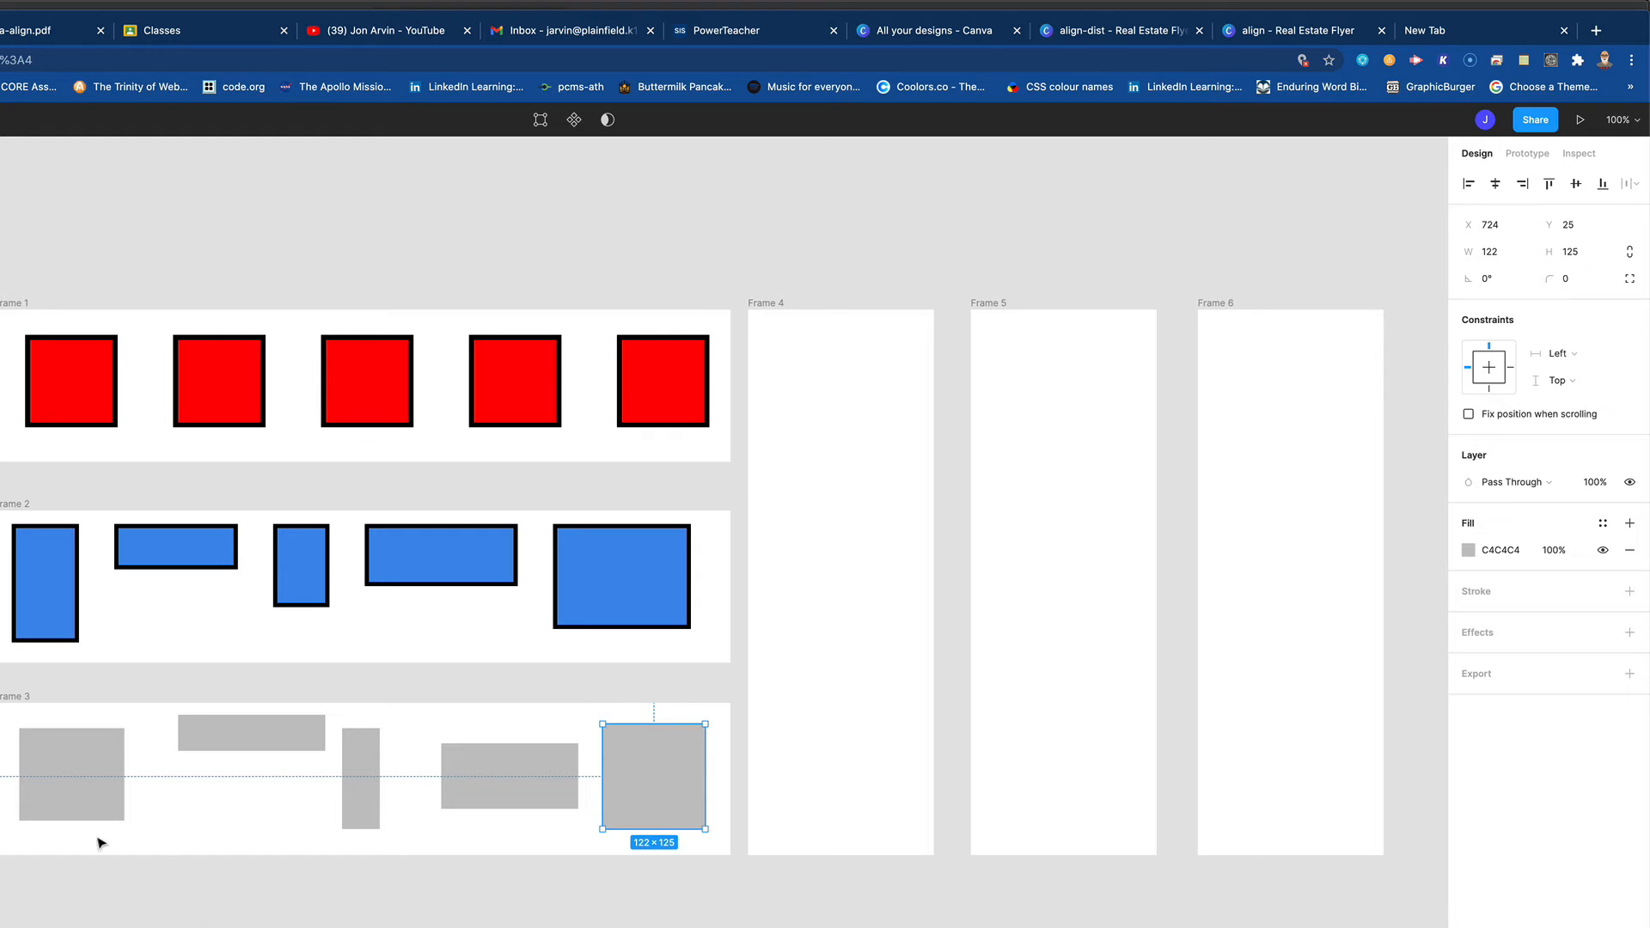
- Align all five rectangles in Frame 3 by their bottom edges and distribute their horizontal spacing evenly
drag(3, 736, 692, 817)
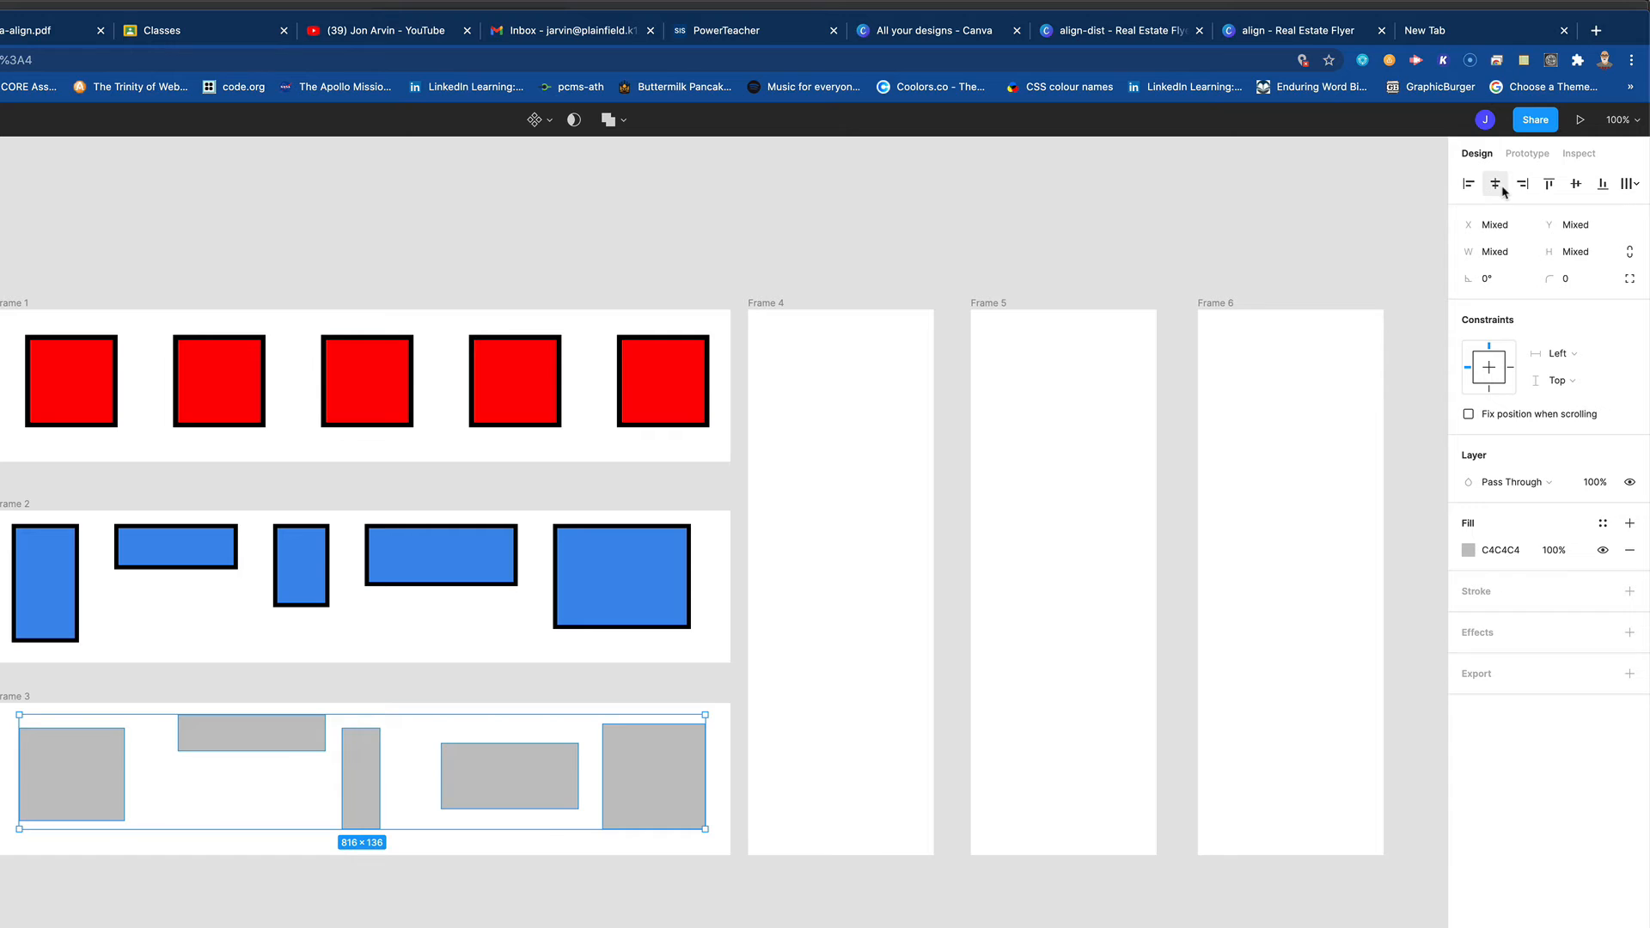
click(1603, 185)
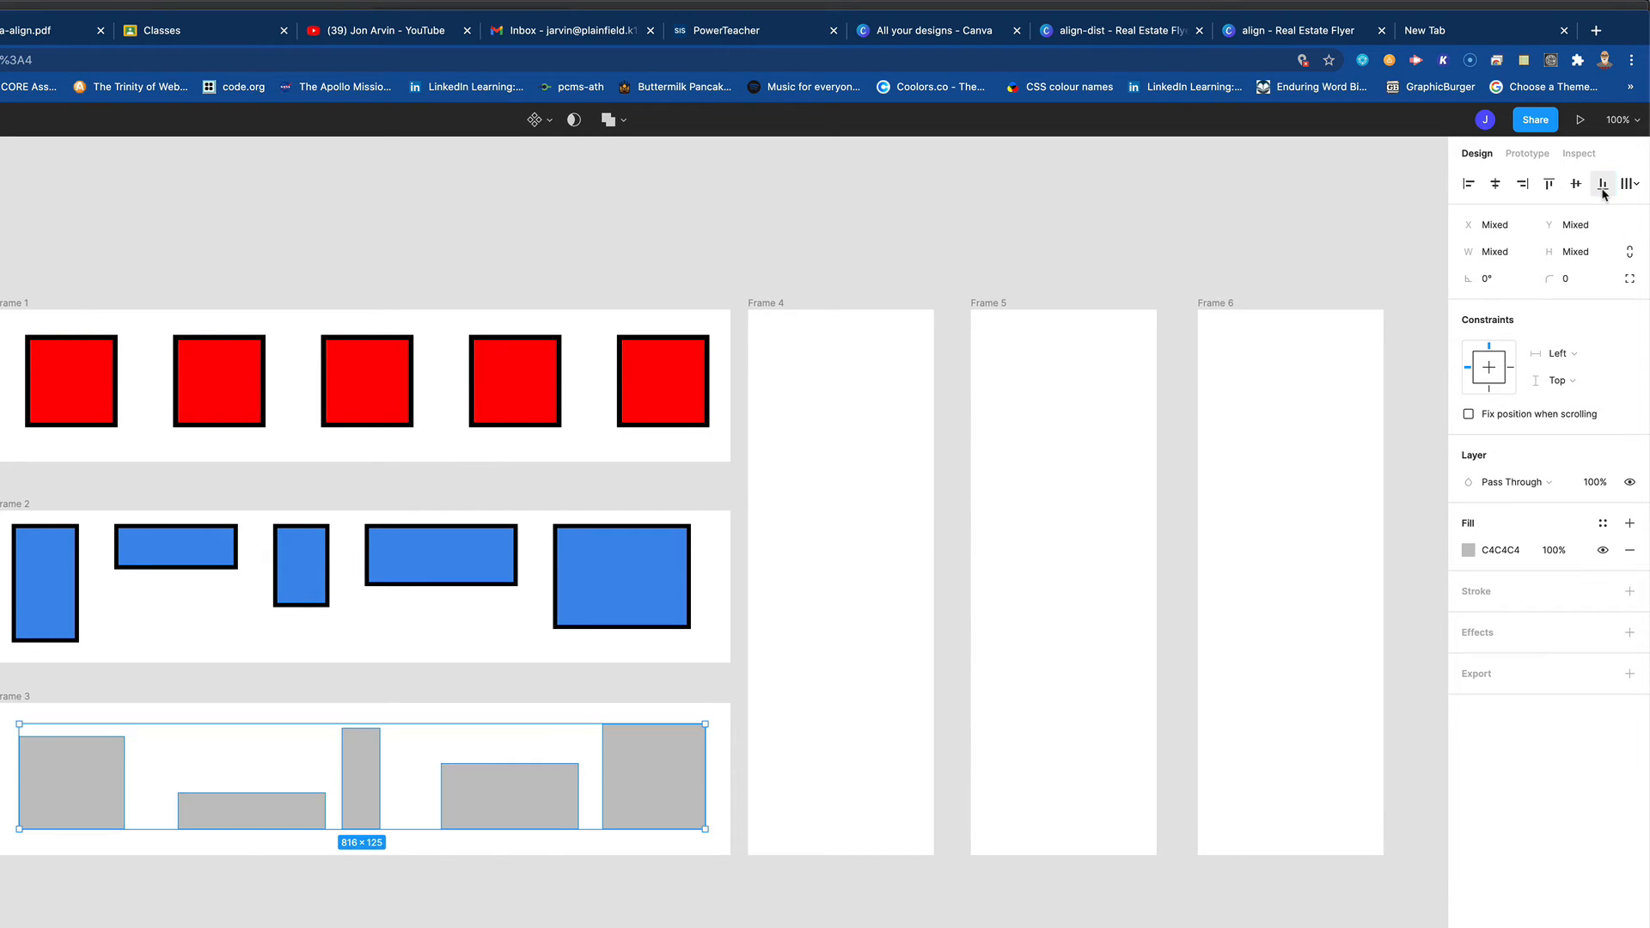
click(1629, 183)
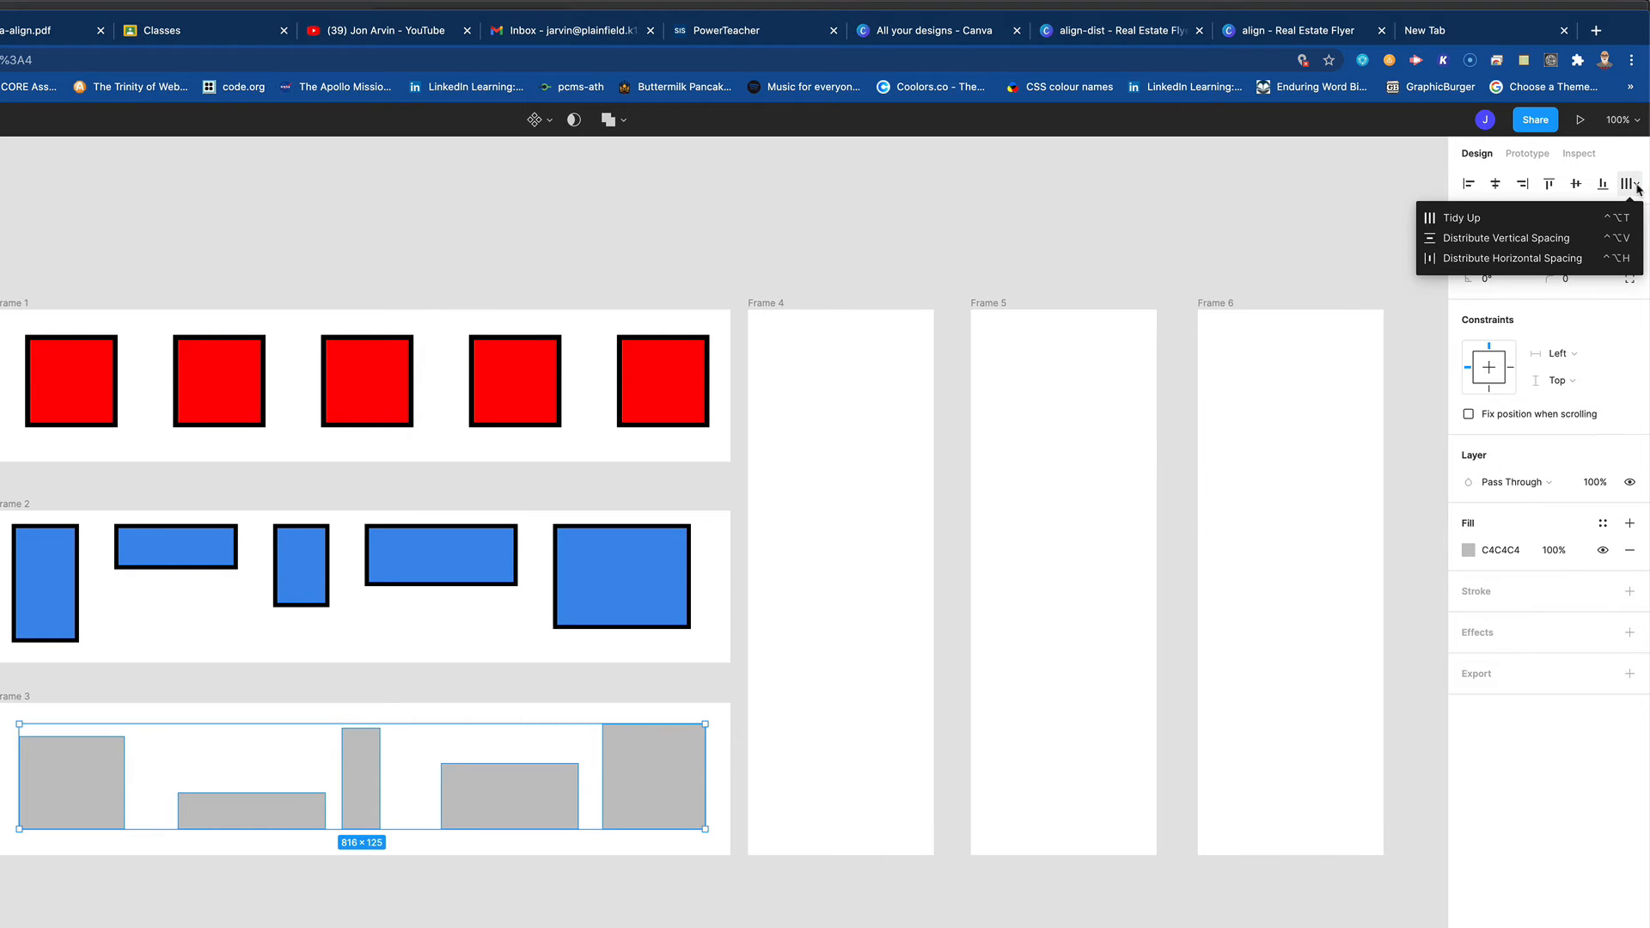
click(1529, 259)
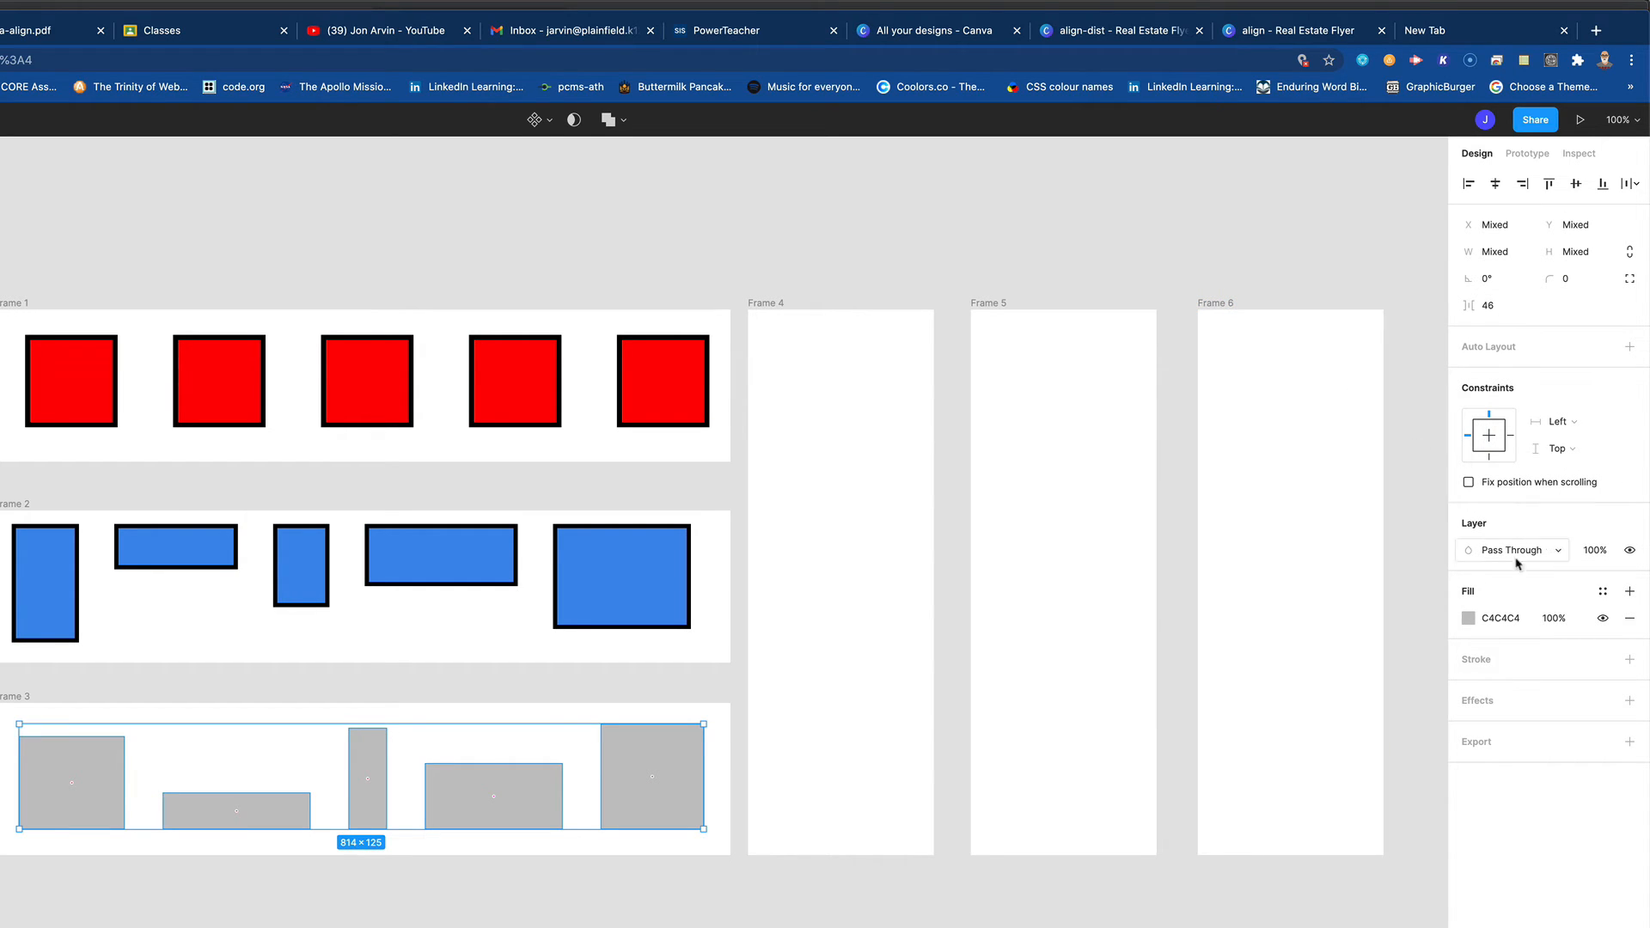
- Give the five rectangles in Frame 3 a green 159300 fill and a black inside stroke of width 5
click(1468, 619)
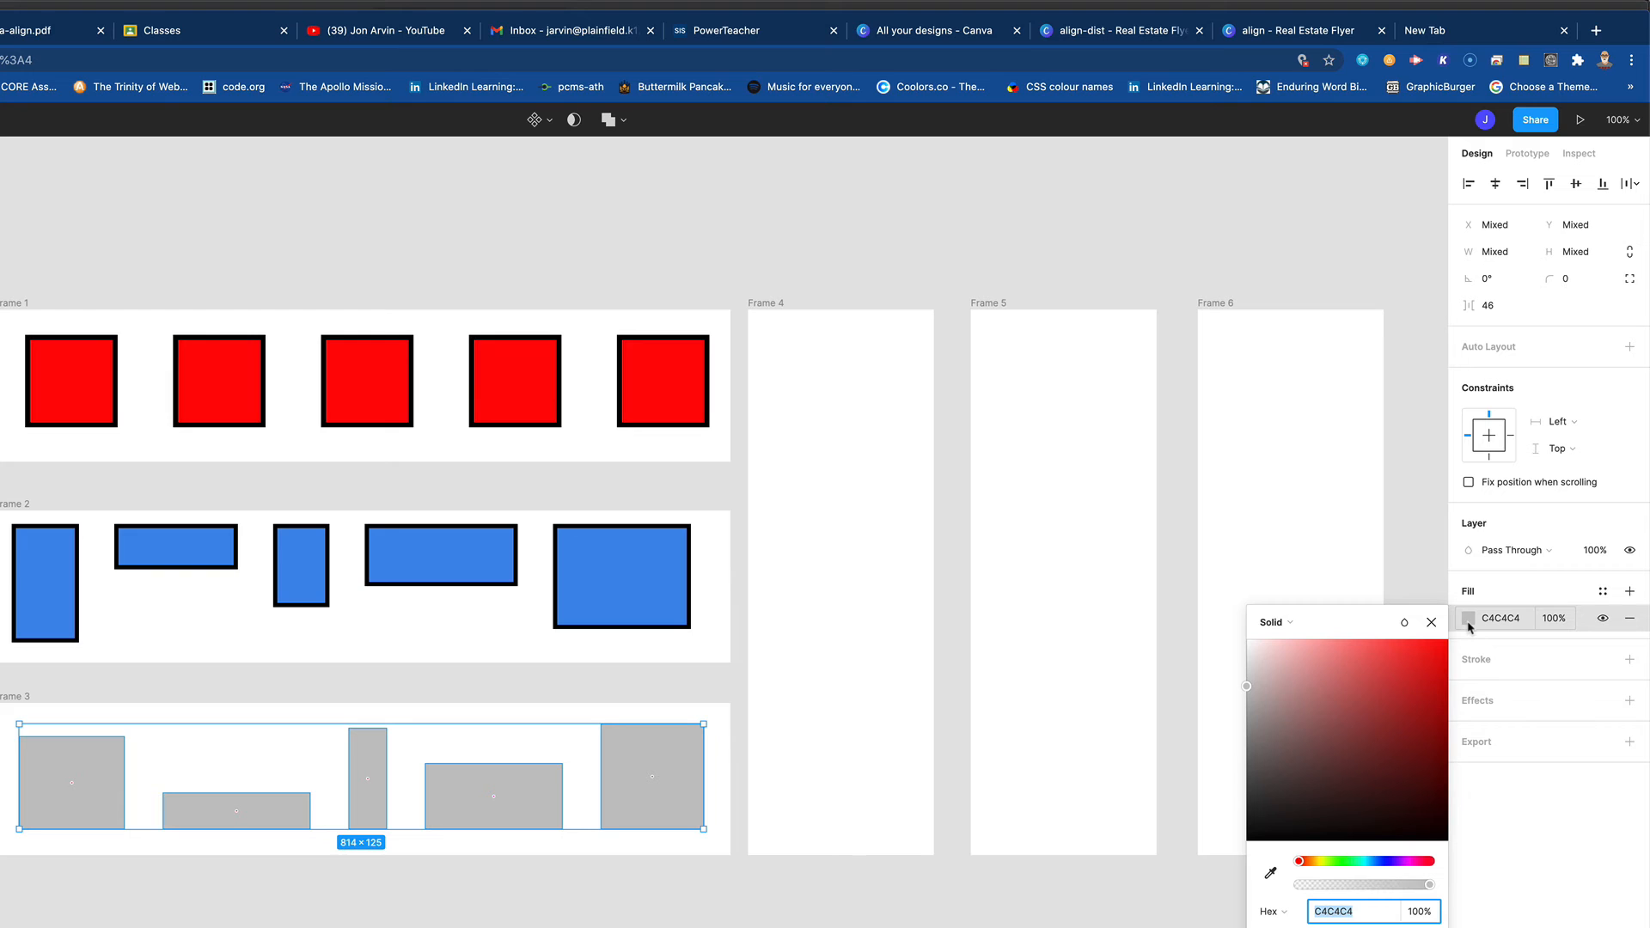
click(1339, 862)
drag(1399, 744, 1450, 730)
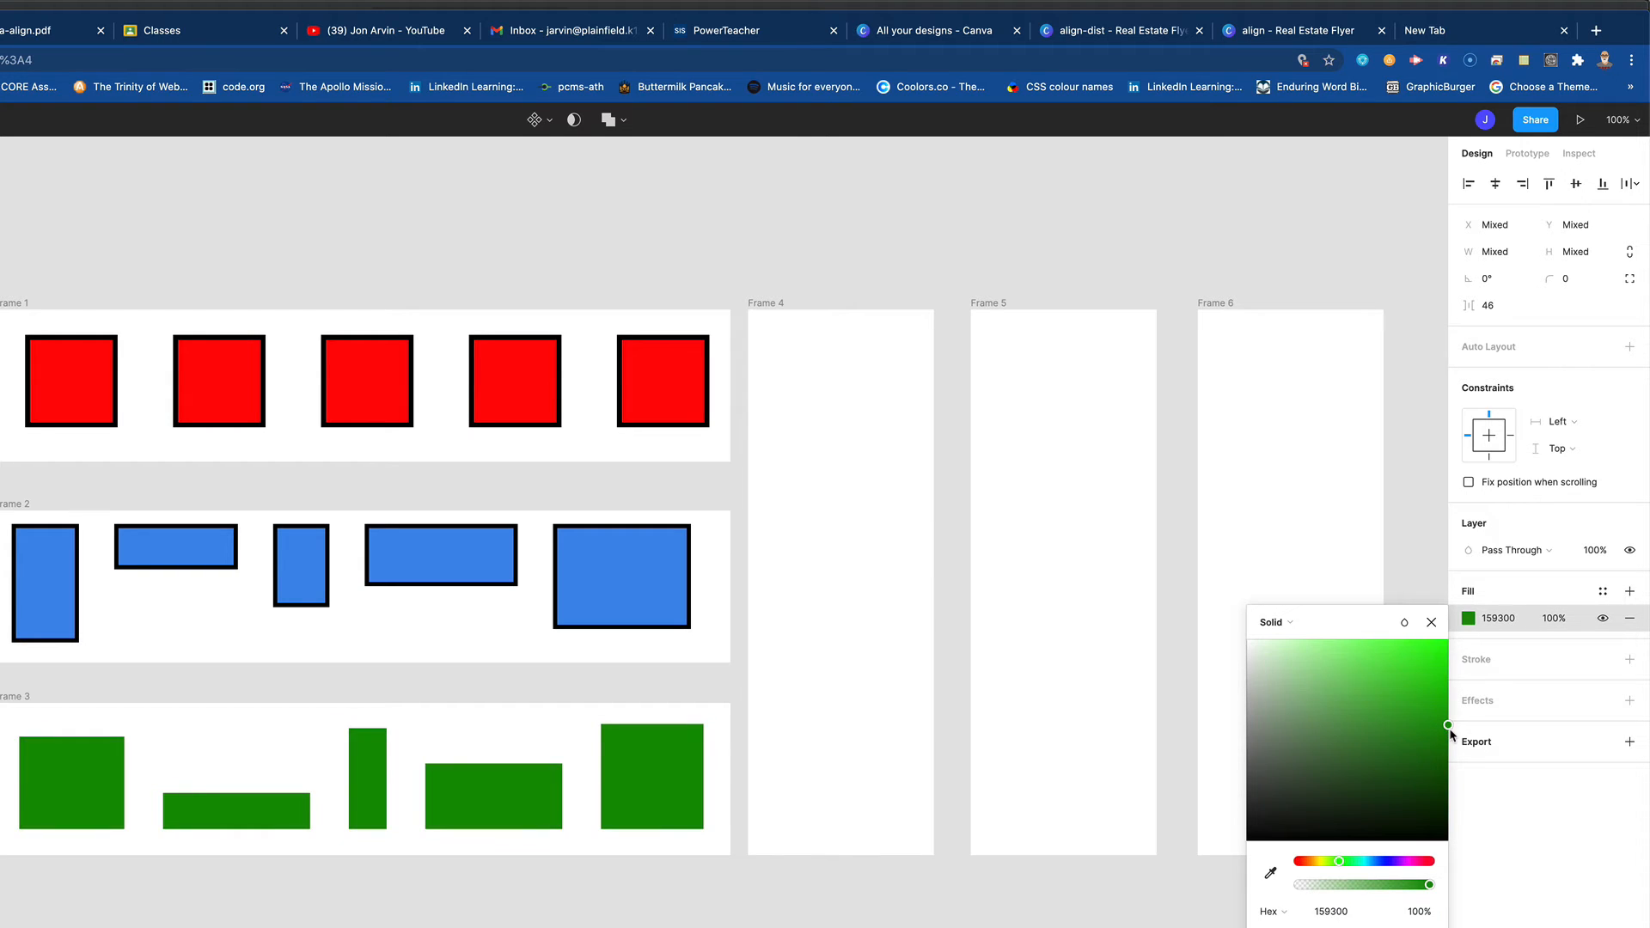
click(1630, 659)
drag(1485, 714, 1484, 715)
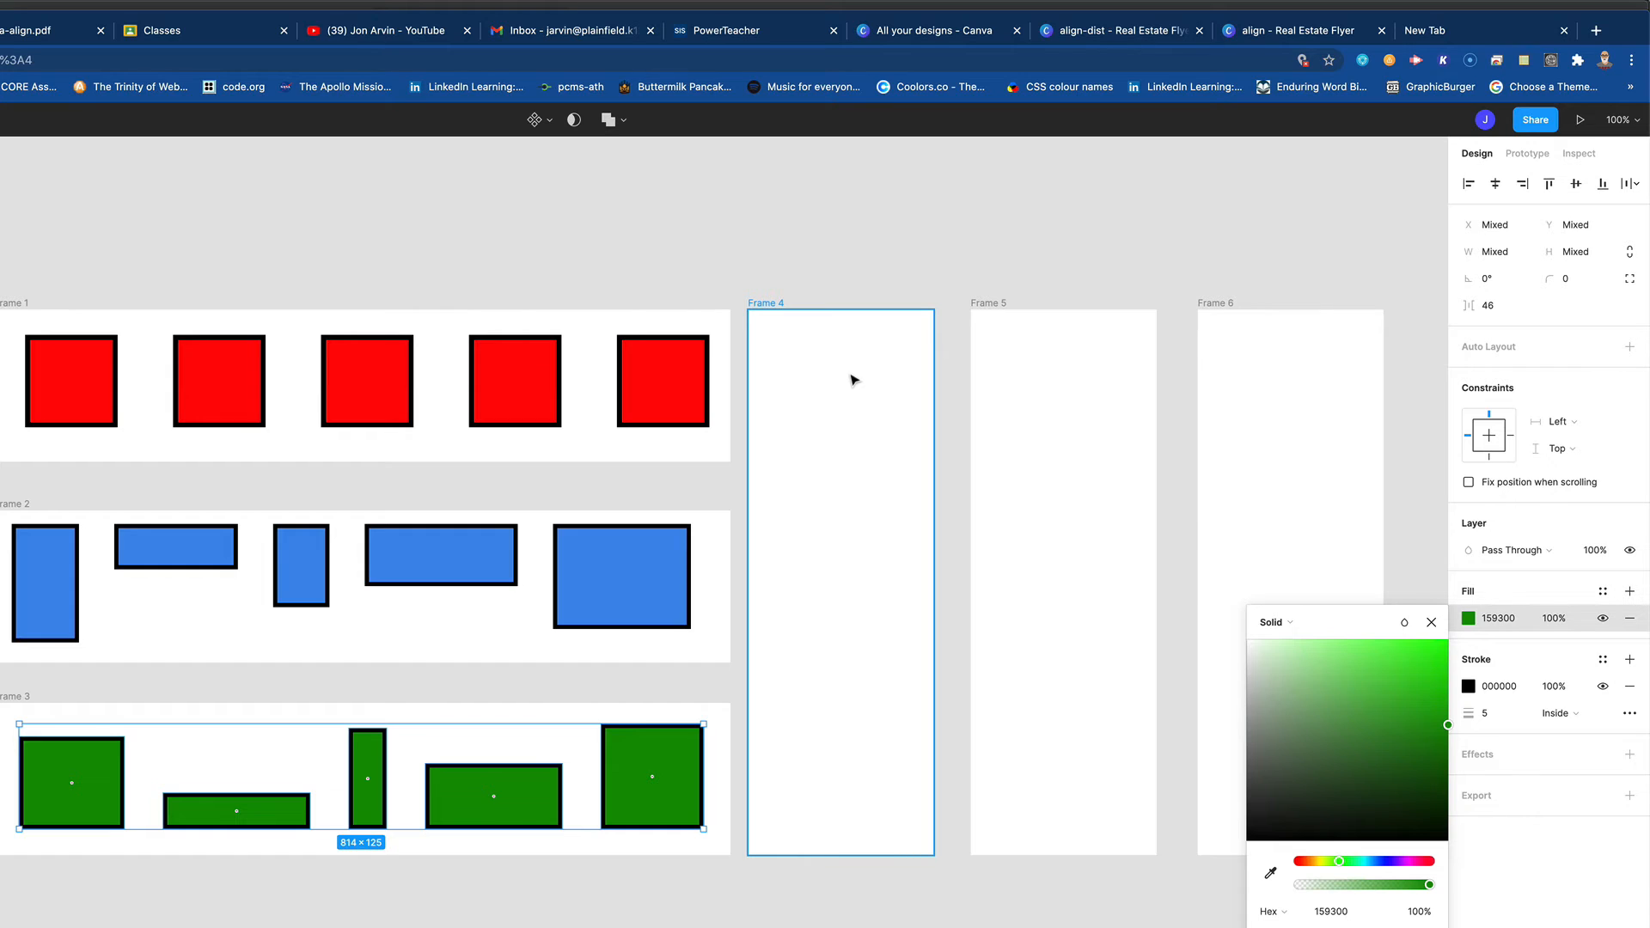
- Draw a circle about 88 × 88 near the top of Frame 4 and place four copies below it, staggered sideways at uneven spacing
key(r)
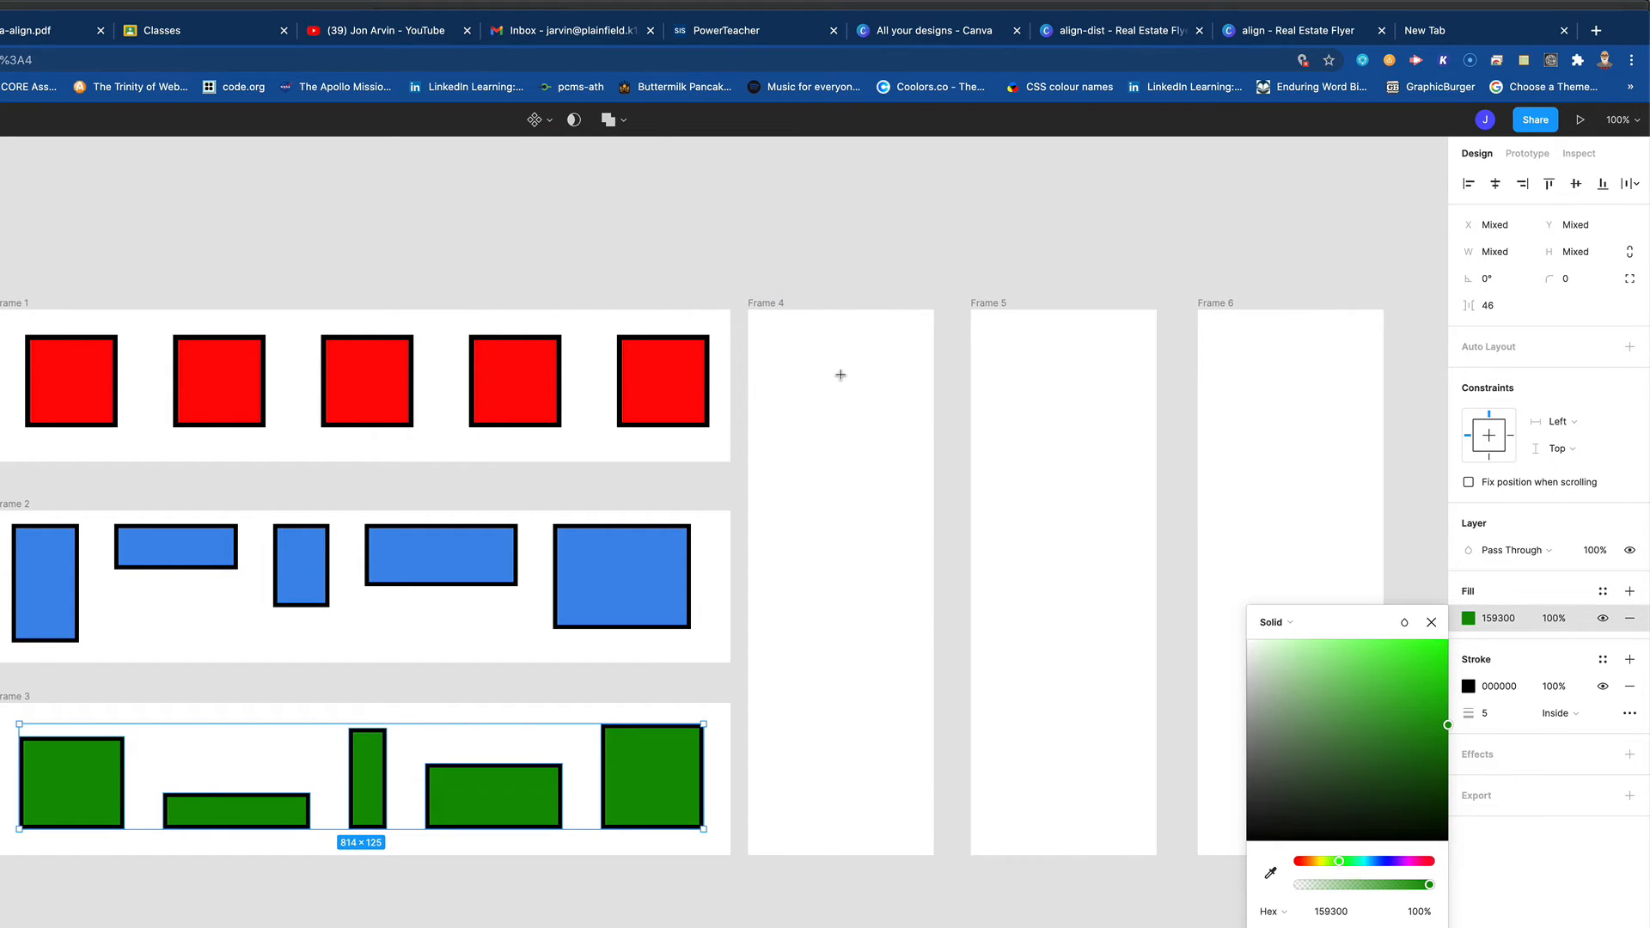
mouse_move(790, 335)
mouse_down()
mouse_move(863, 409)
mouse_move(815, 466)
mouse_move(869, 523)
mouse_up()
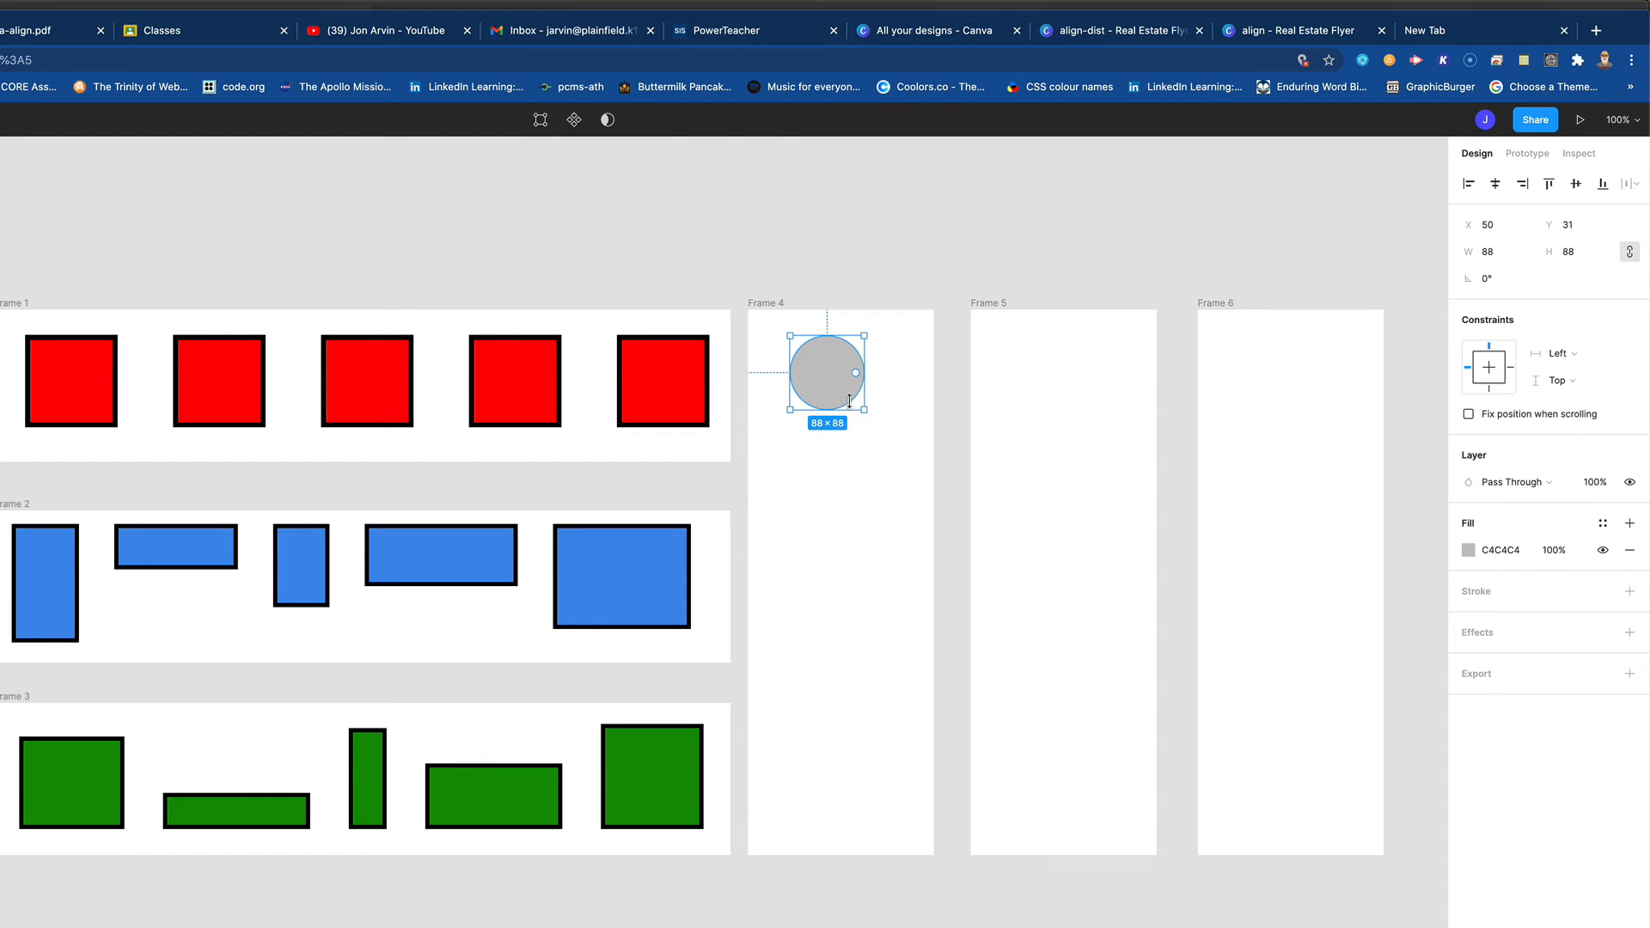
alt+drag(843, 400, 863, 601)
alt+drag(863, 601, 815, 717)
alt+drag(814, 717, 878, 802)
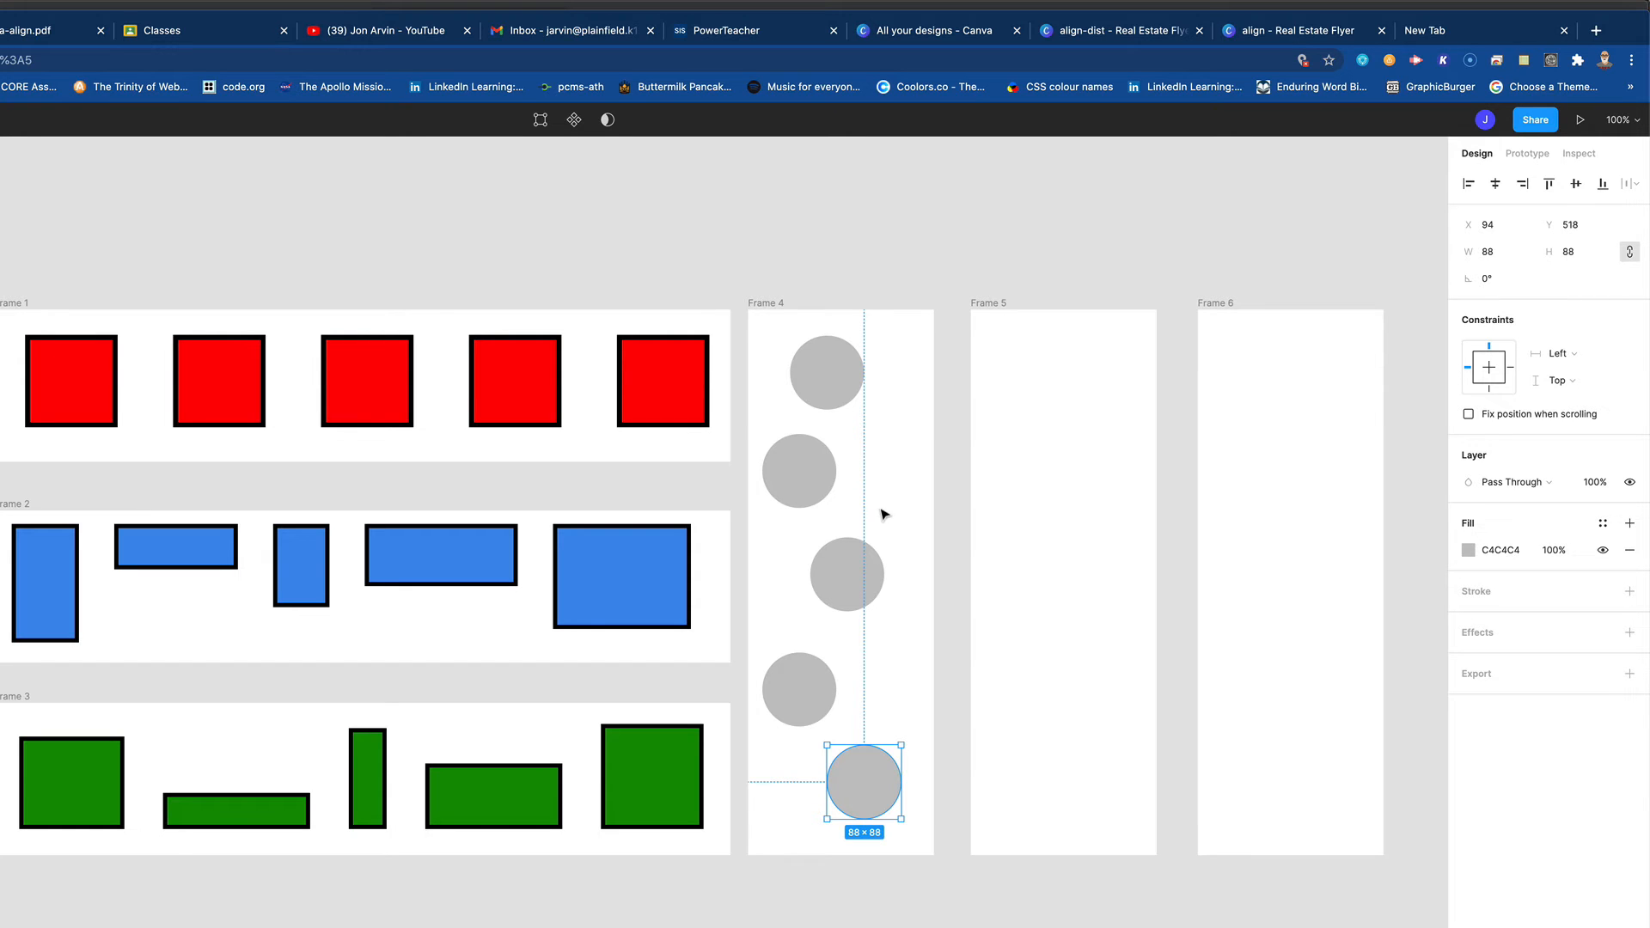
- Align all five circles in Frame 4 by their horizontal centers and distribute their vertical spacing evenly
drag(762, 317, 904, 826)
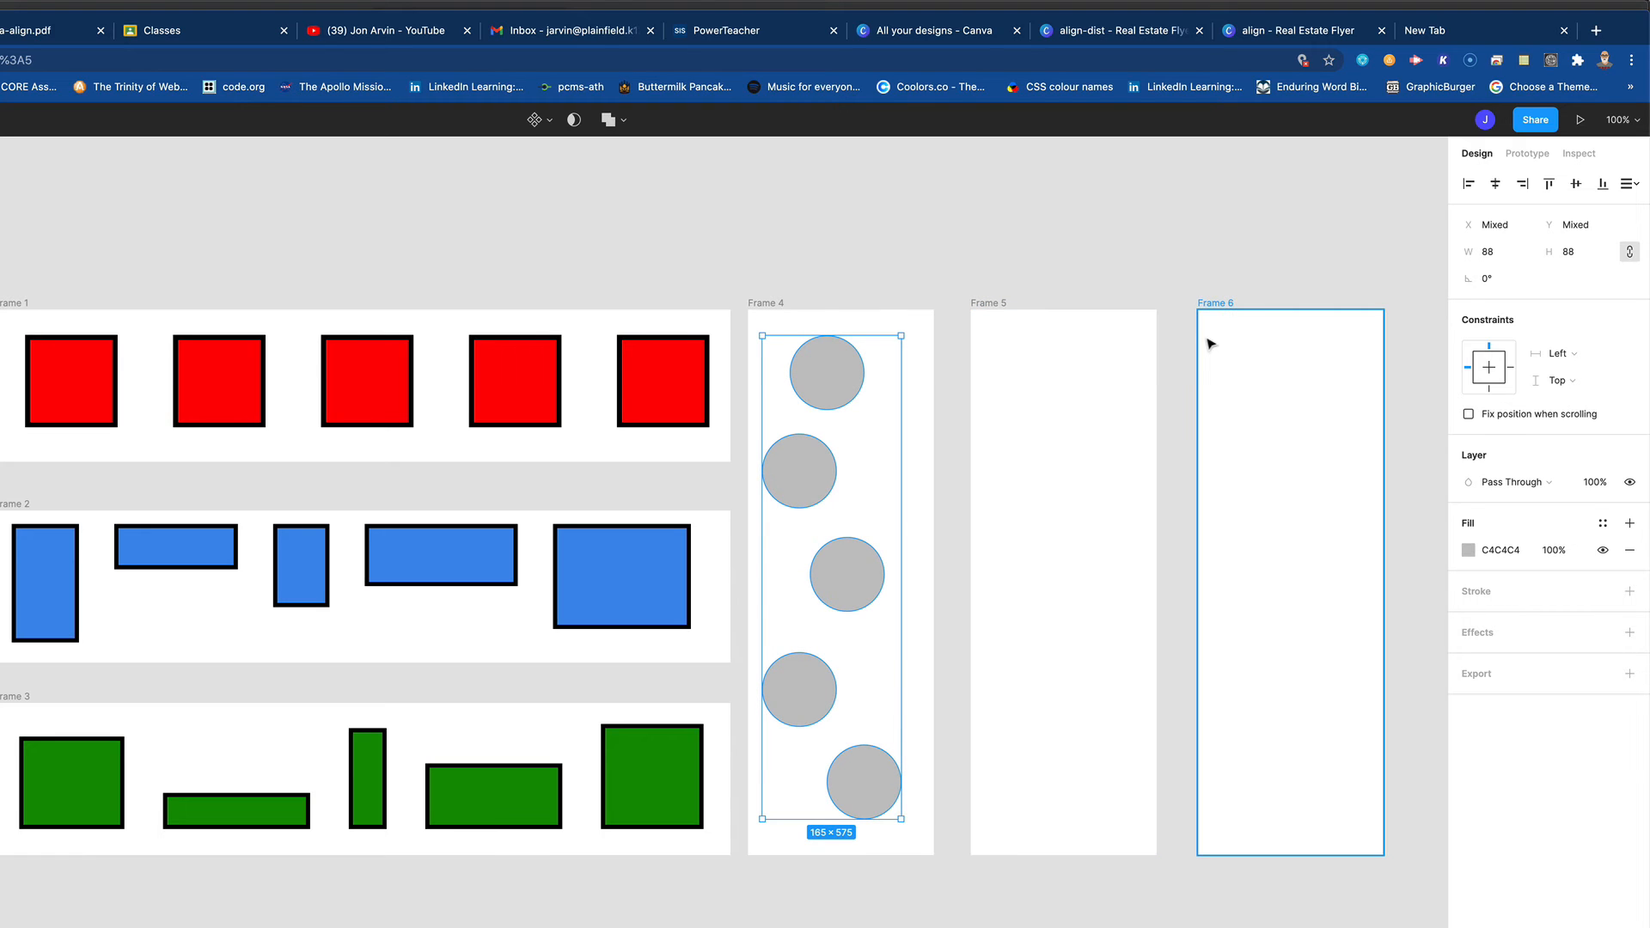
click(1497, 184)
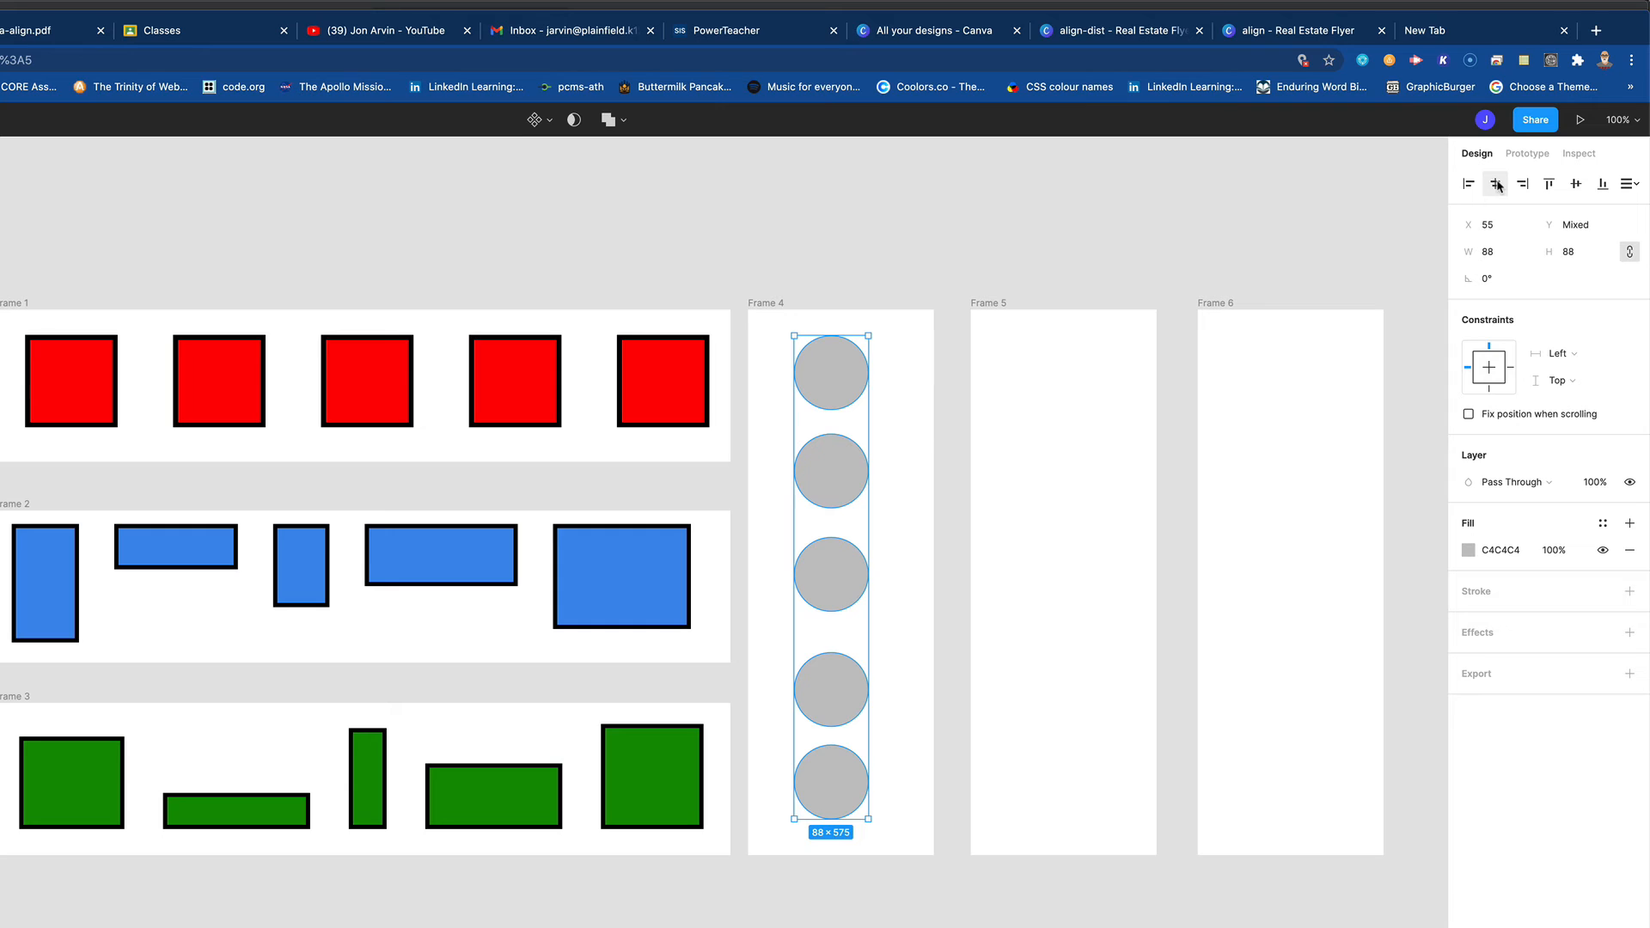
click(1637, 187)
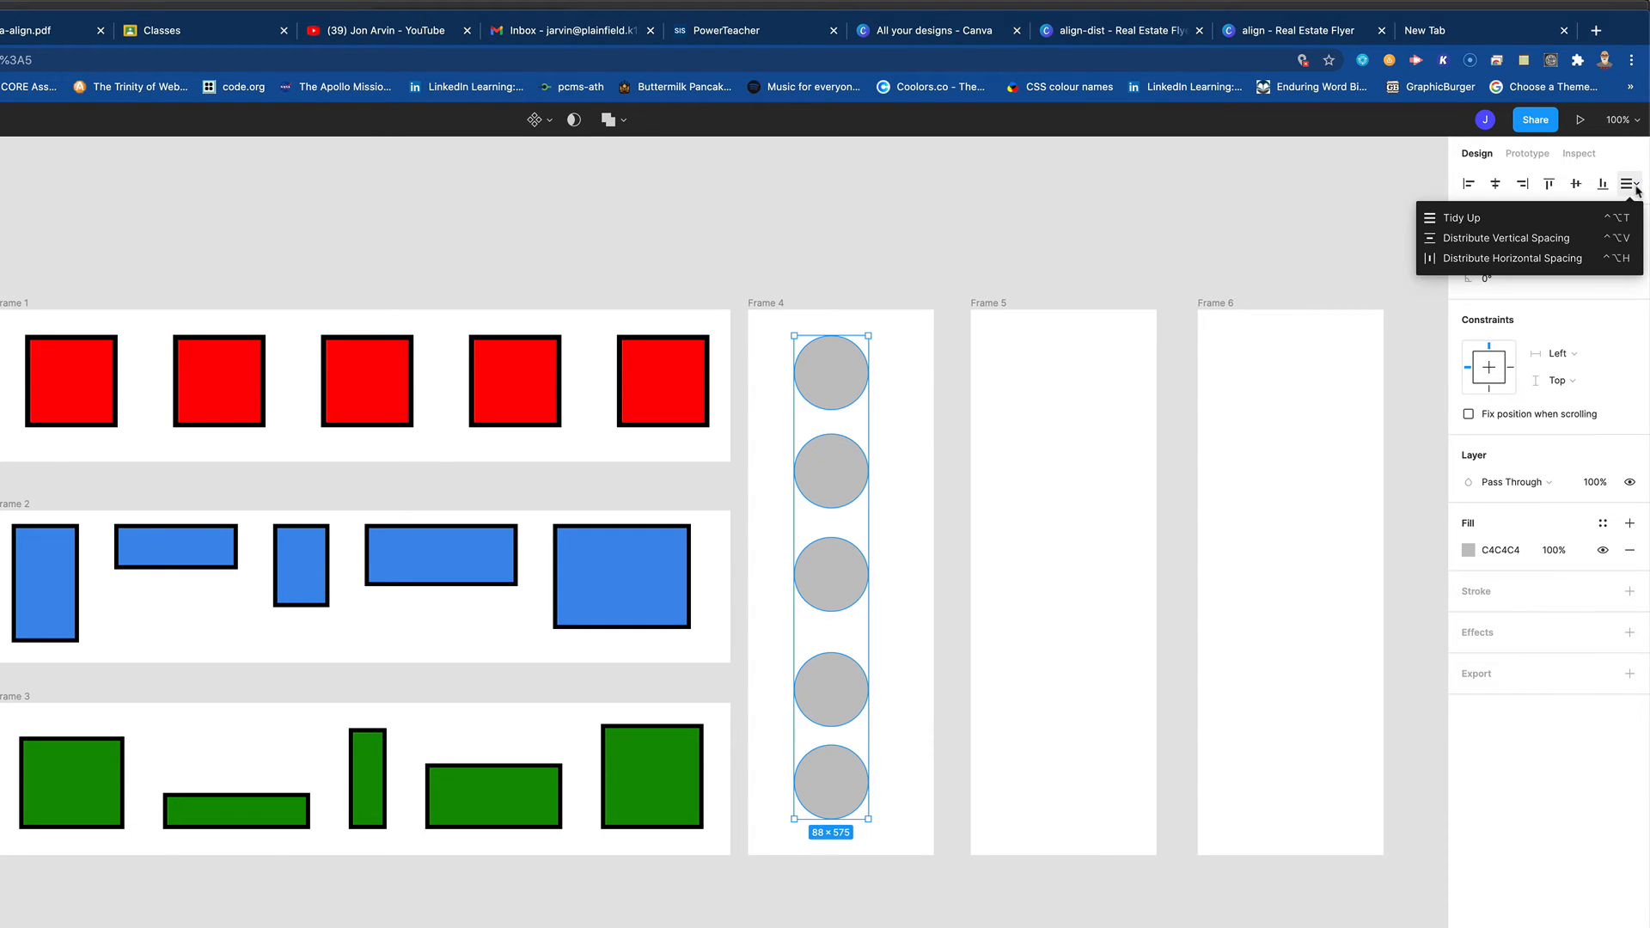
click(1523, 241)
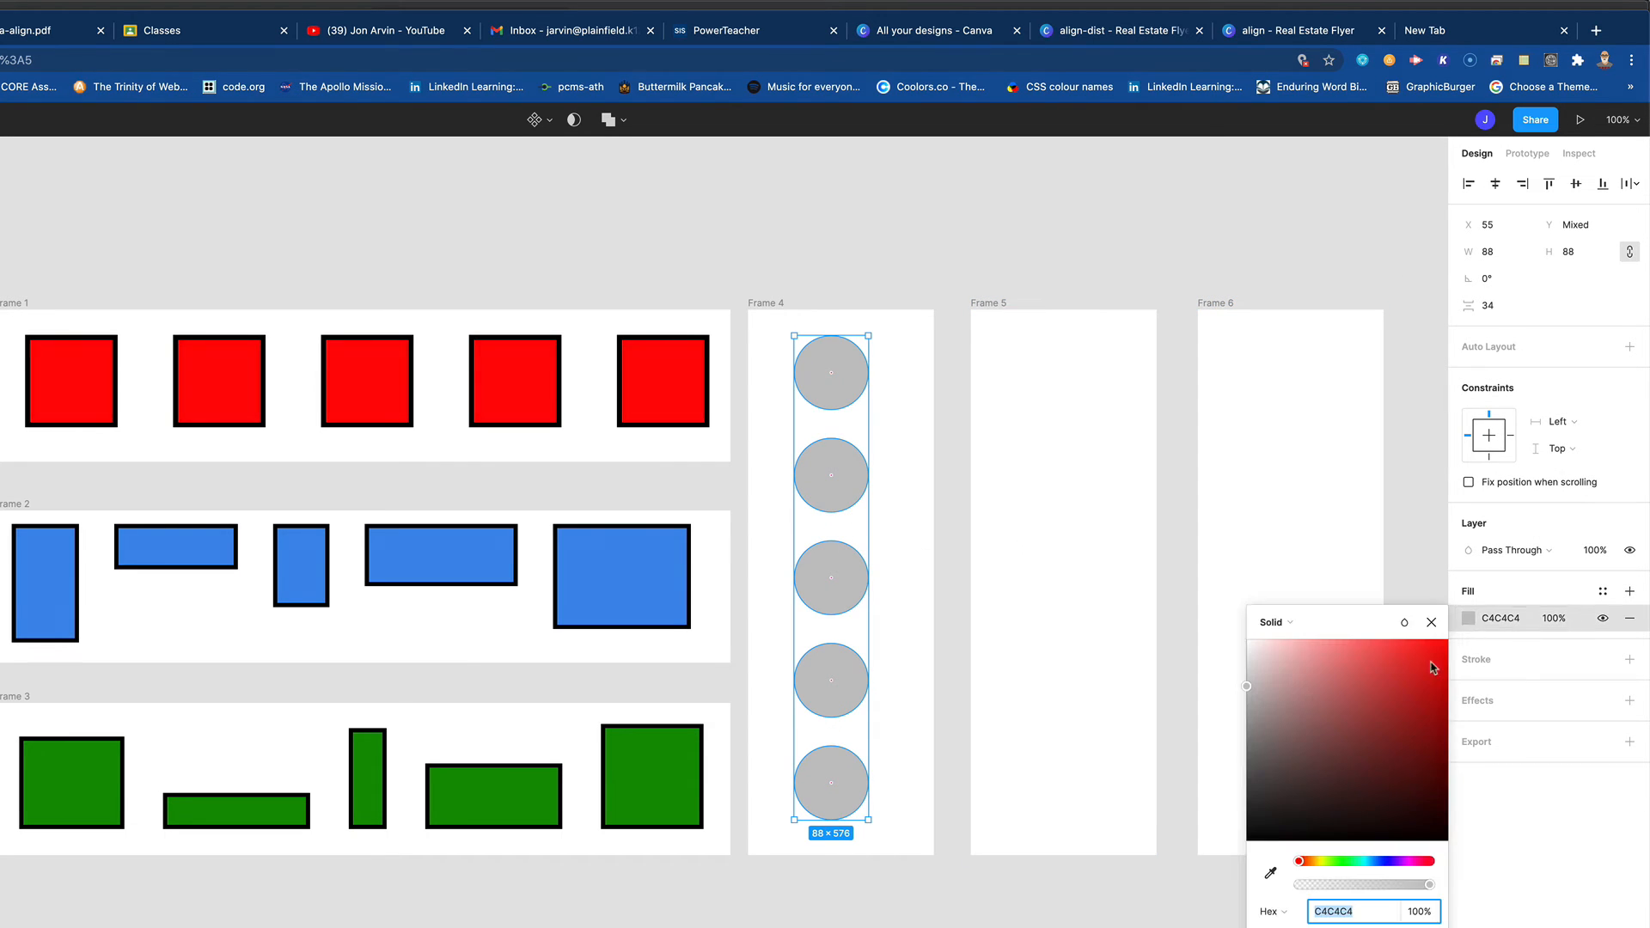
- Give the five circles in Frame 4 a yellow-green CDFF05 fill and a black inside stroke of width 5
click(1324, 861)
drag(1383, 738, 1447, 638)
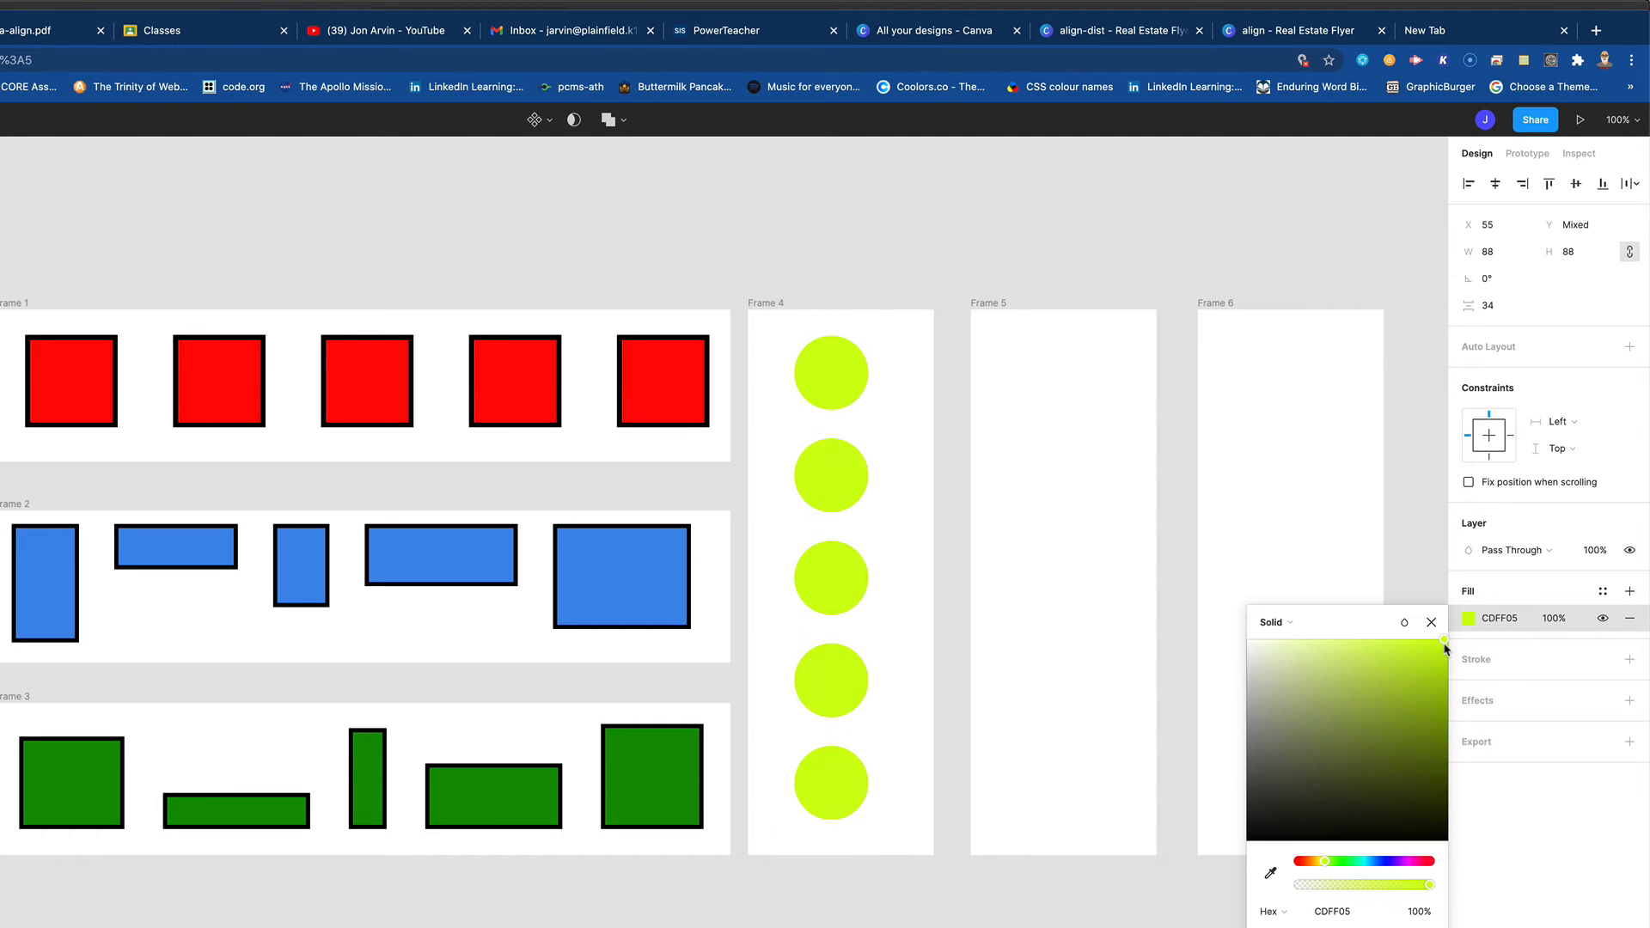
click(1629, 659)
click(1481, 715)
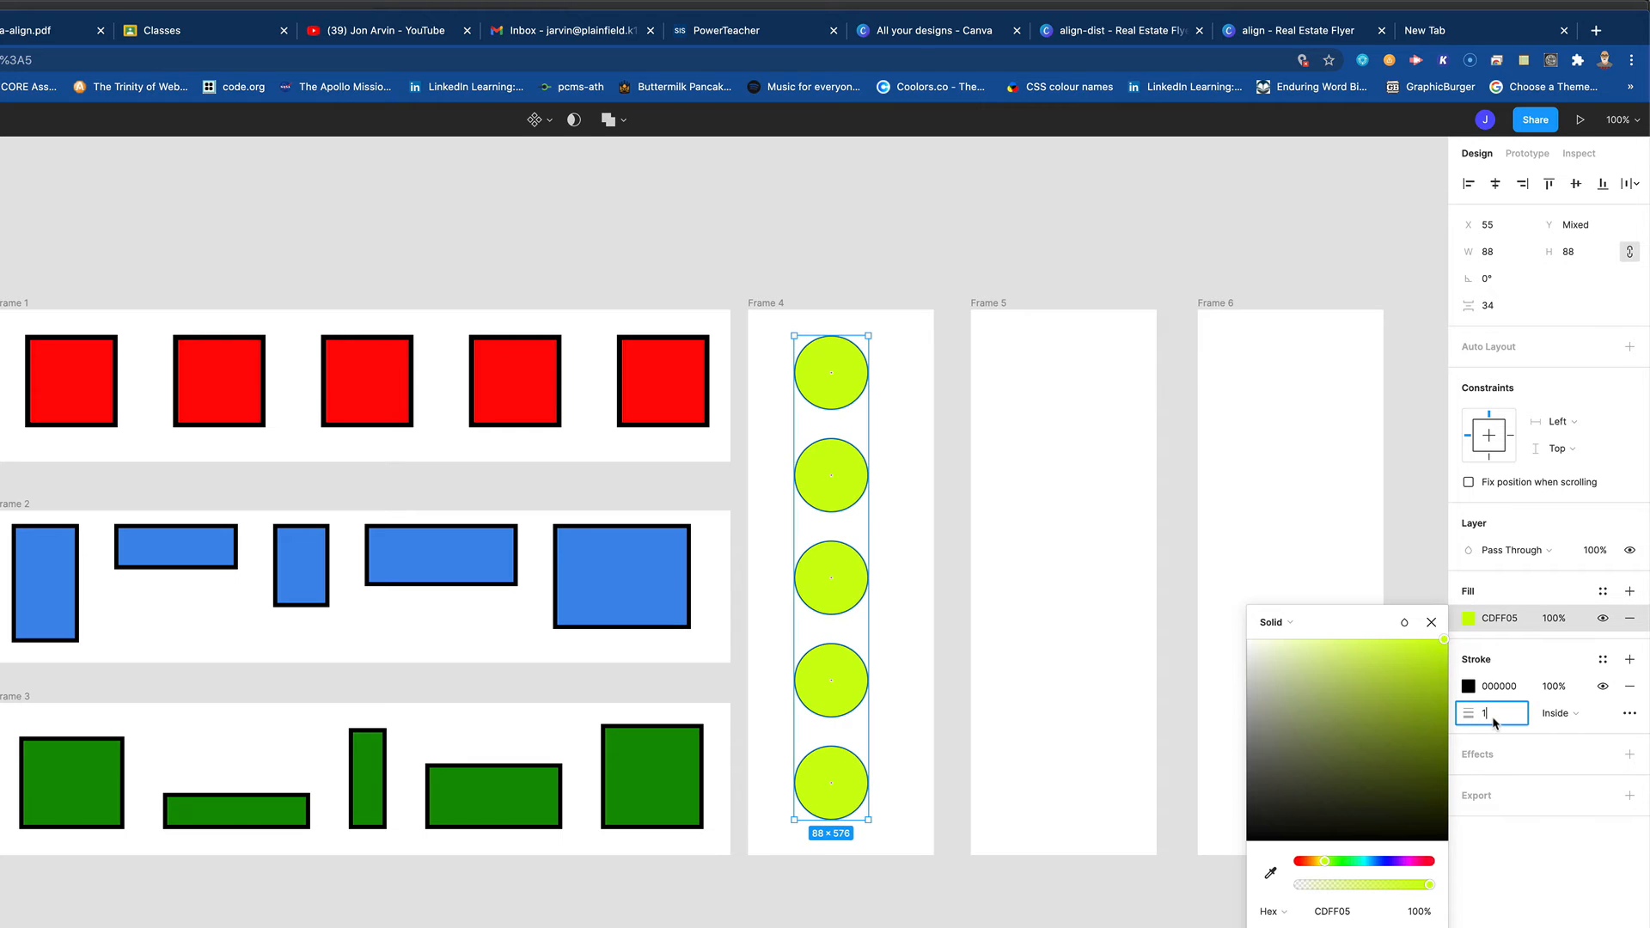
drag(1472, 714, 1487, 714)
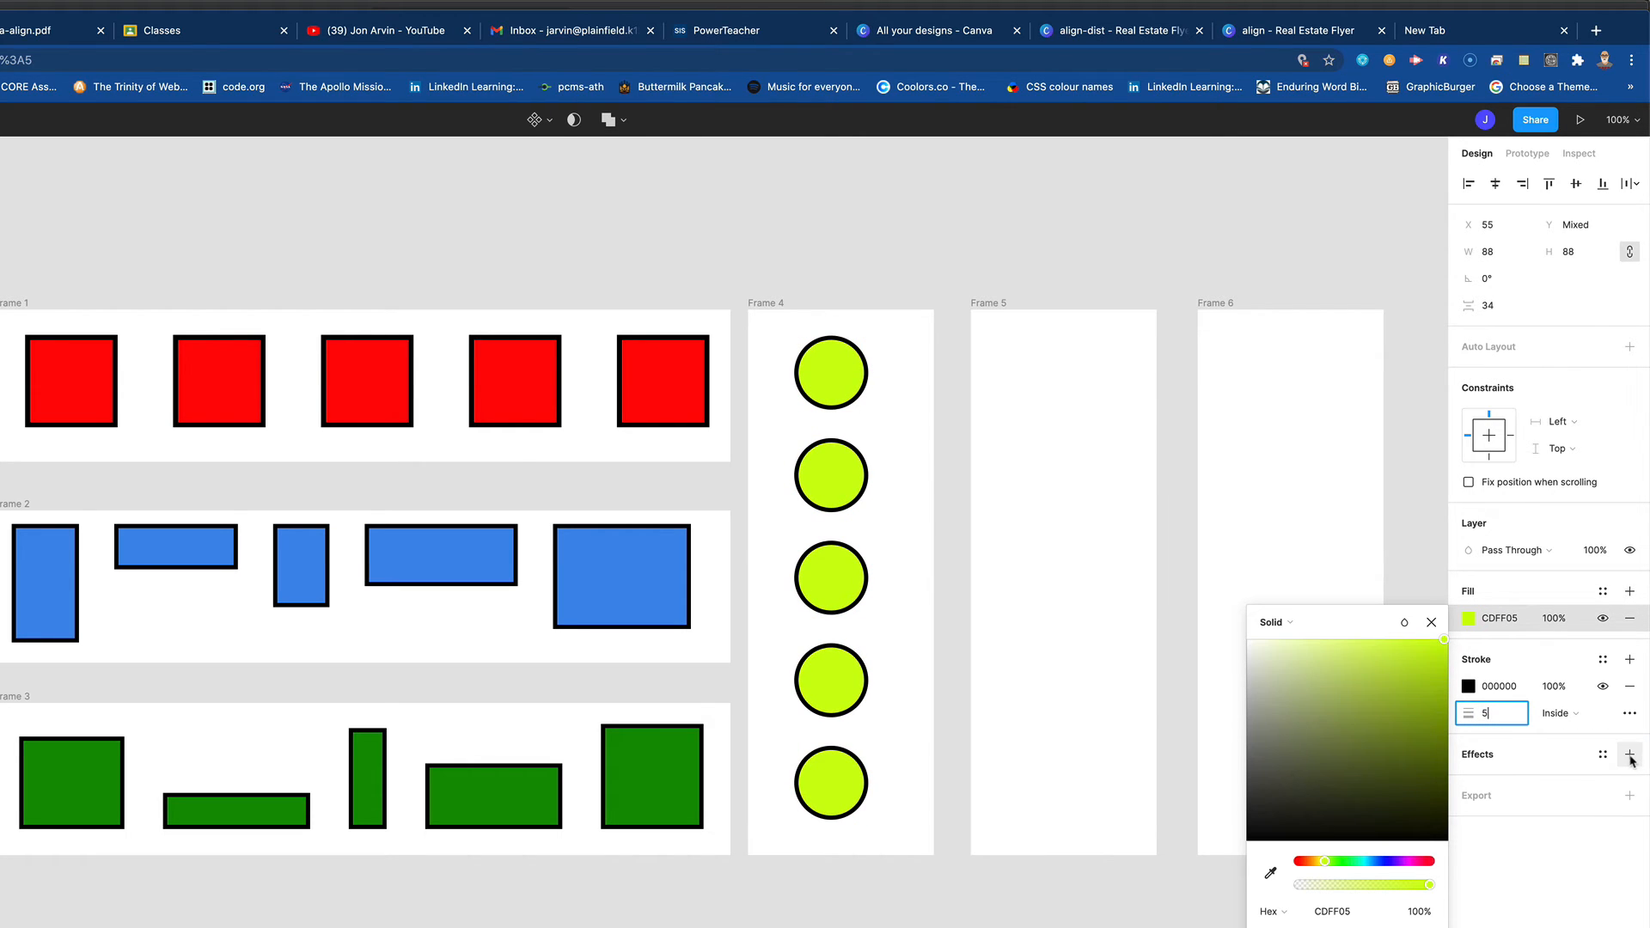
- Add a drop shadow to the five circles in Frame 4 with an X offset of 6 and 31% opacity
click(1630, 756)
click(1572, 783)
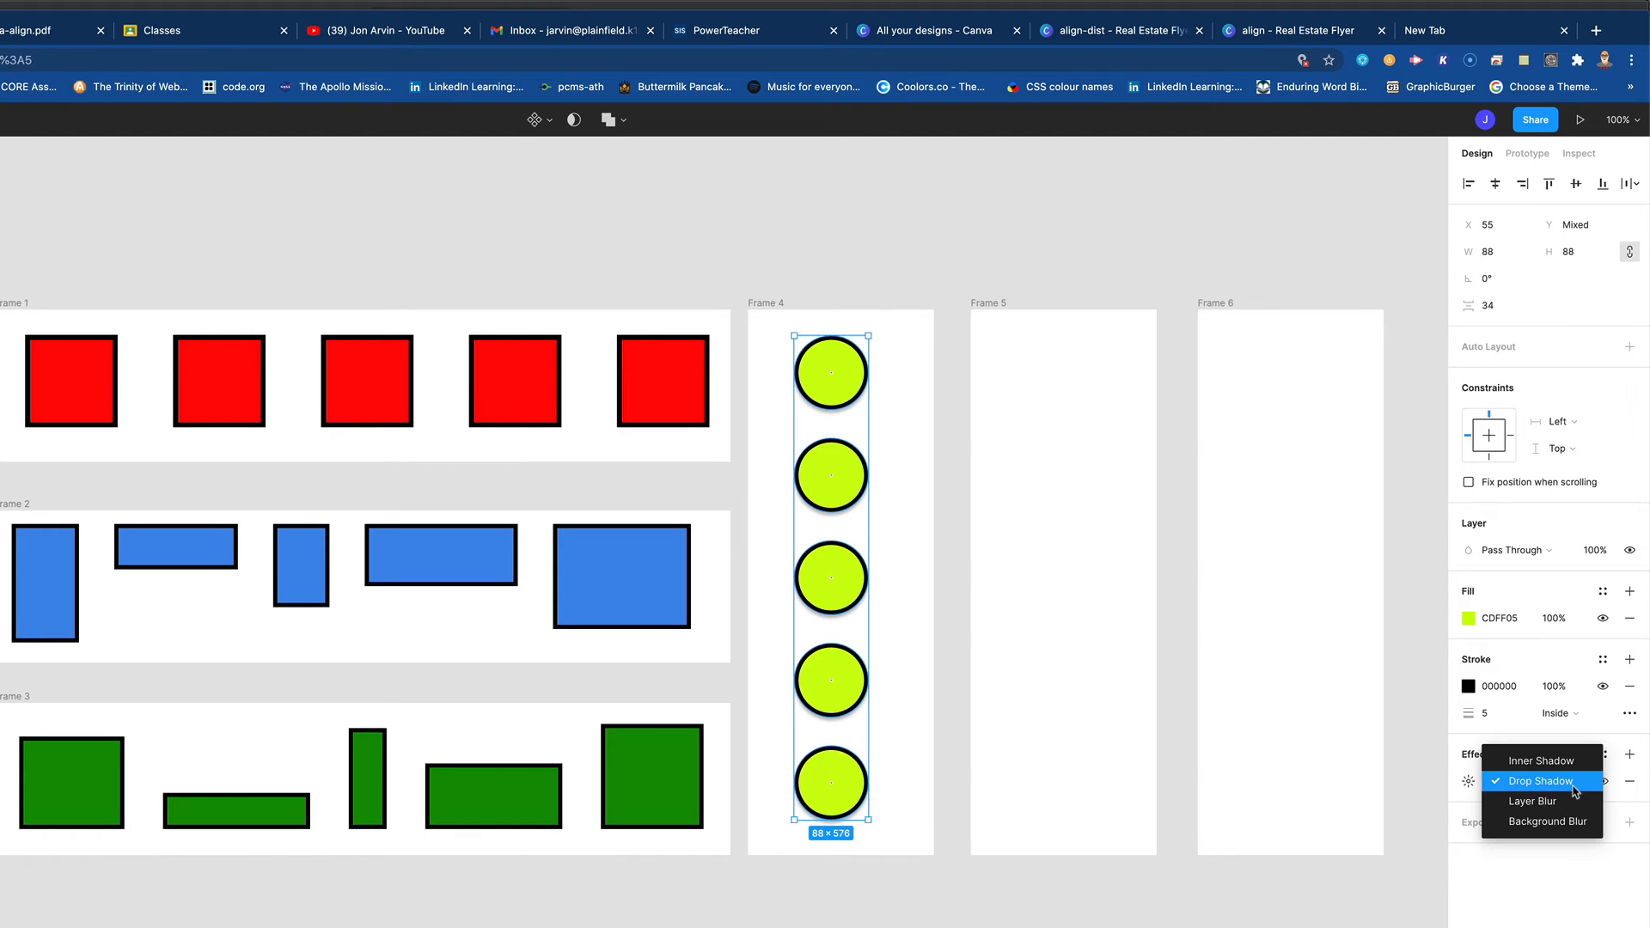
click(1569, 784)
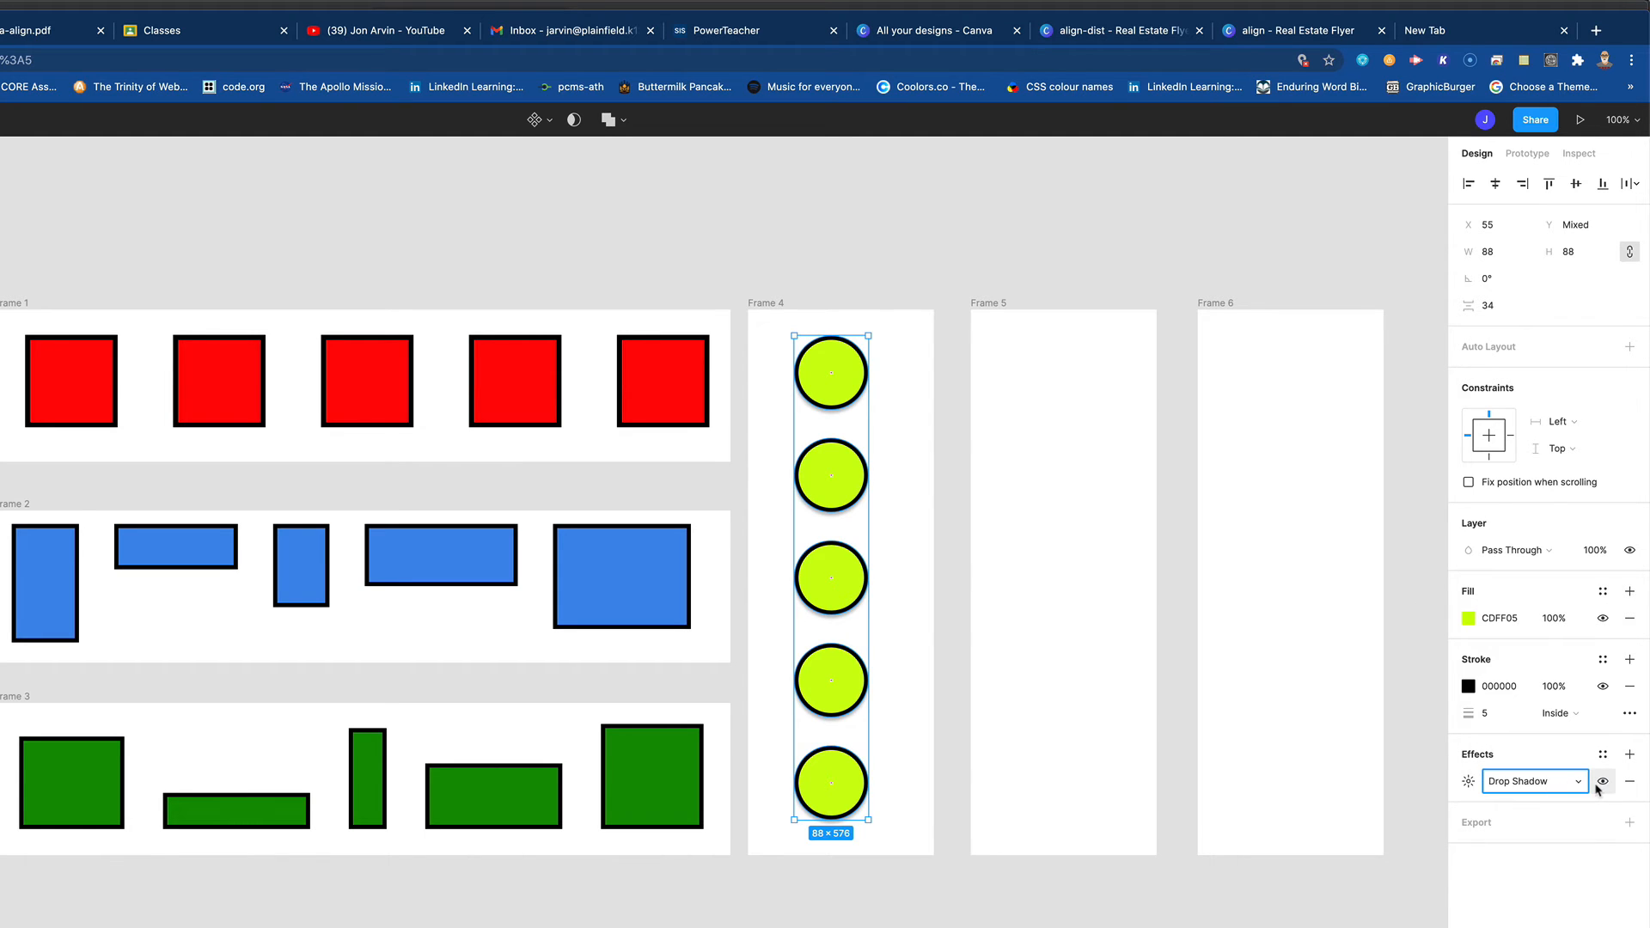
click(1529, 786)
click(1472, 785)
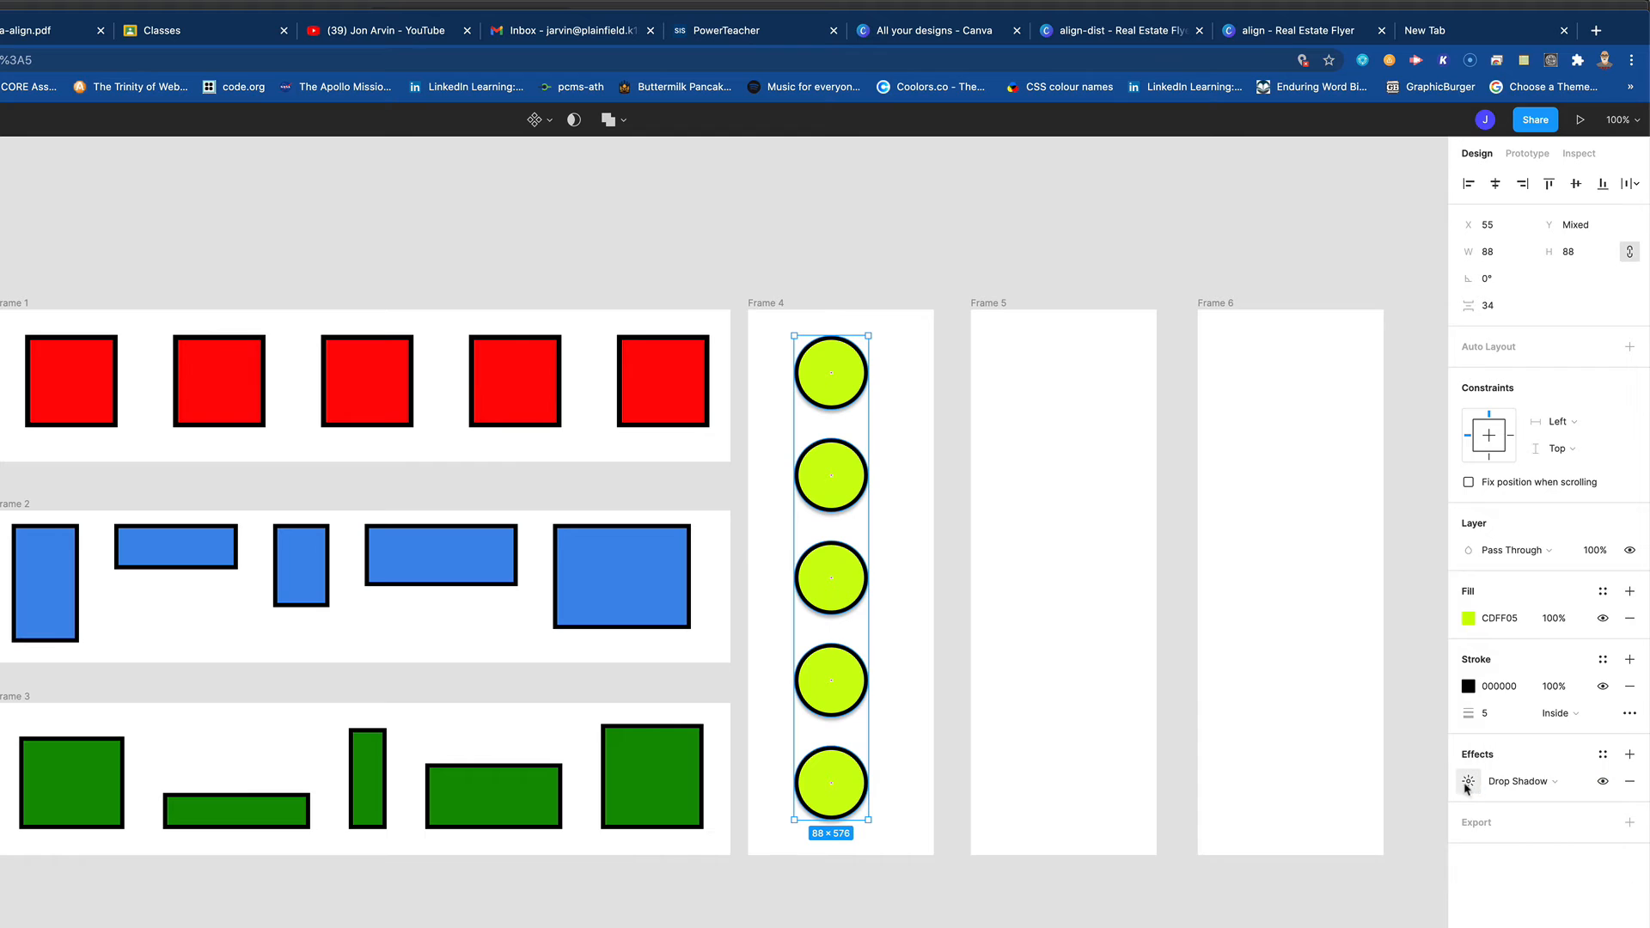
click(1471, 786)
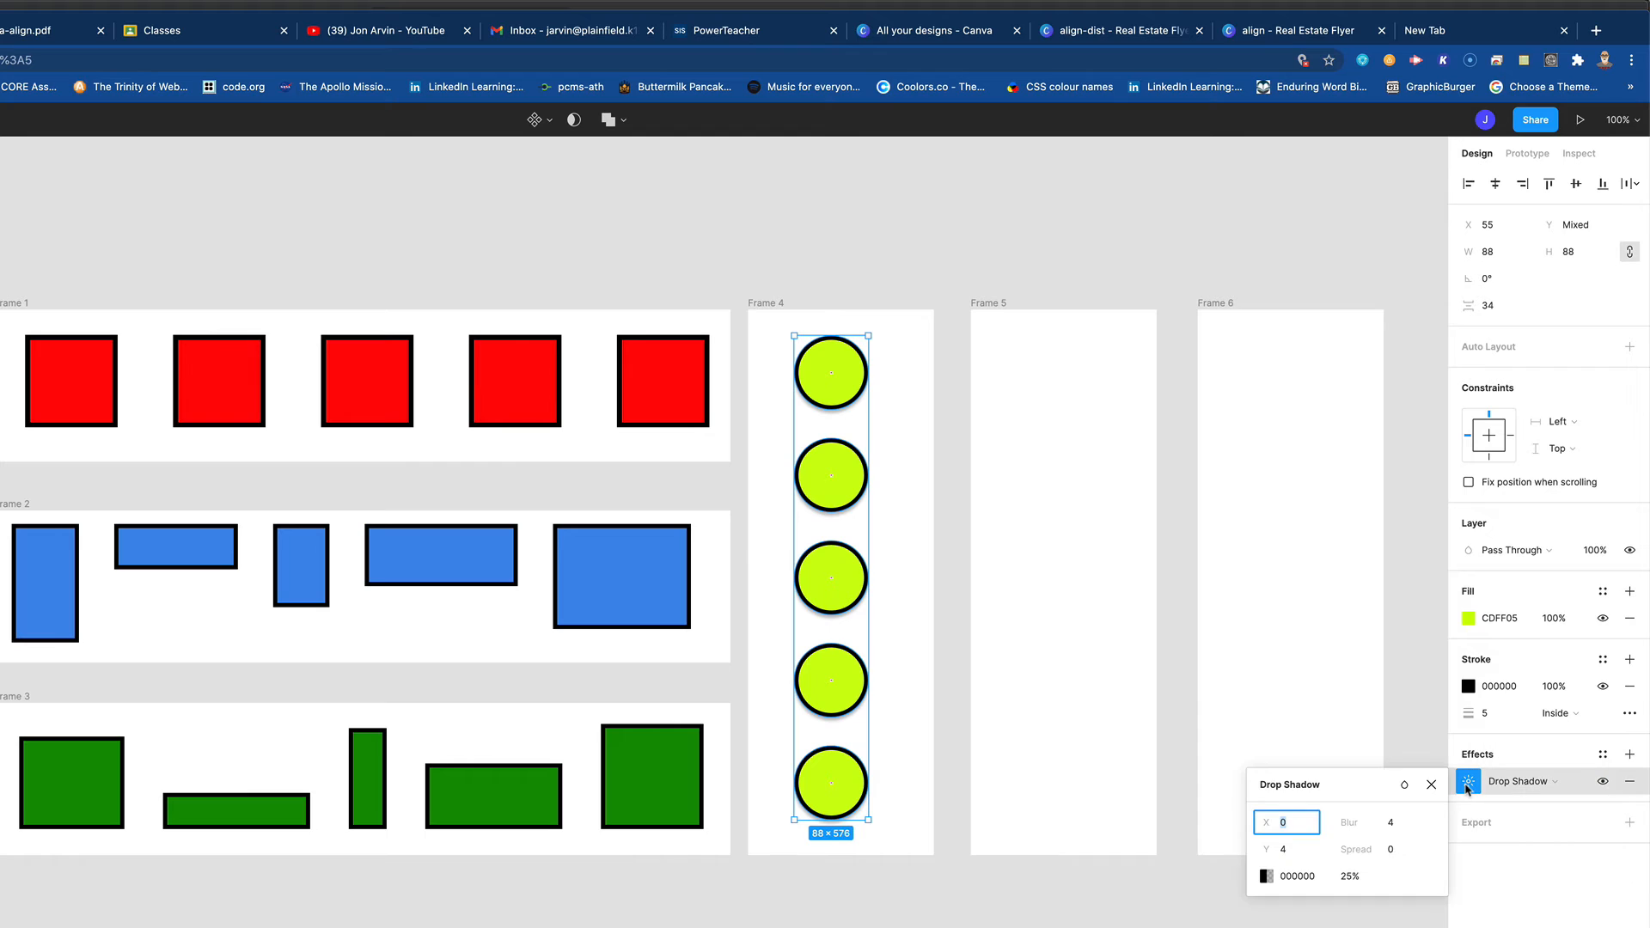
click(1285, 880)
drag(1352, 880, 1384, 882)
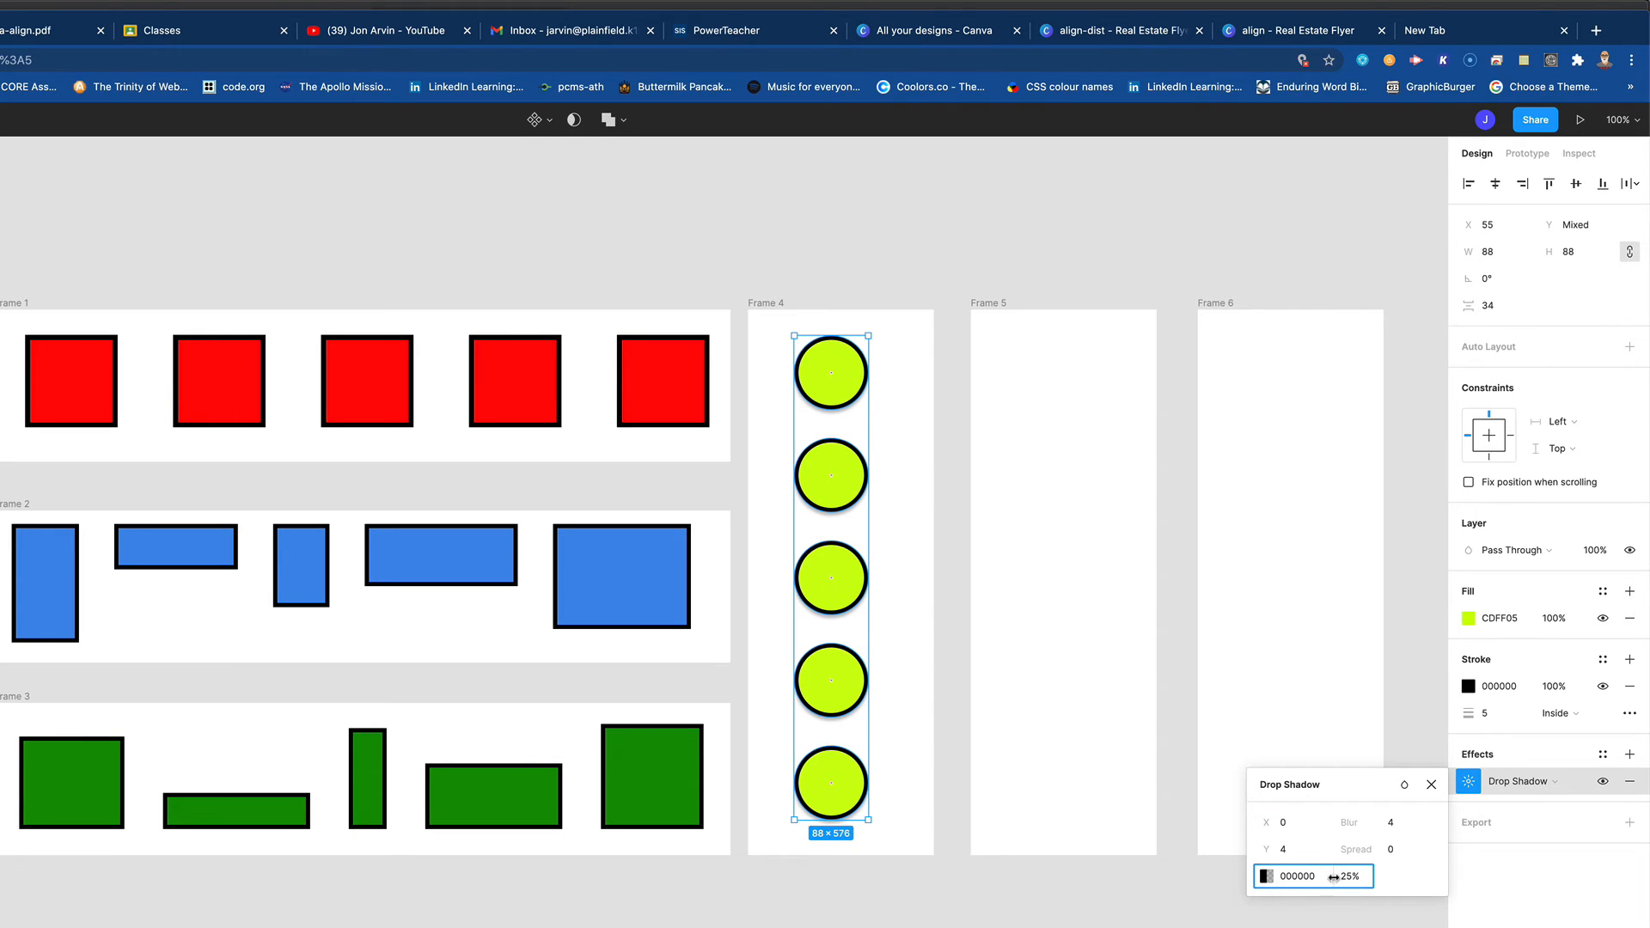
drag(1334, 878, 1358, 875)
drag(1266, 822, 1270, 835)
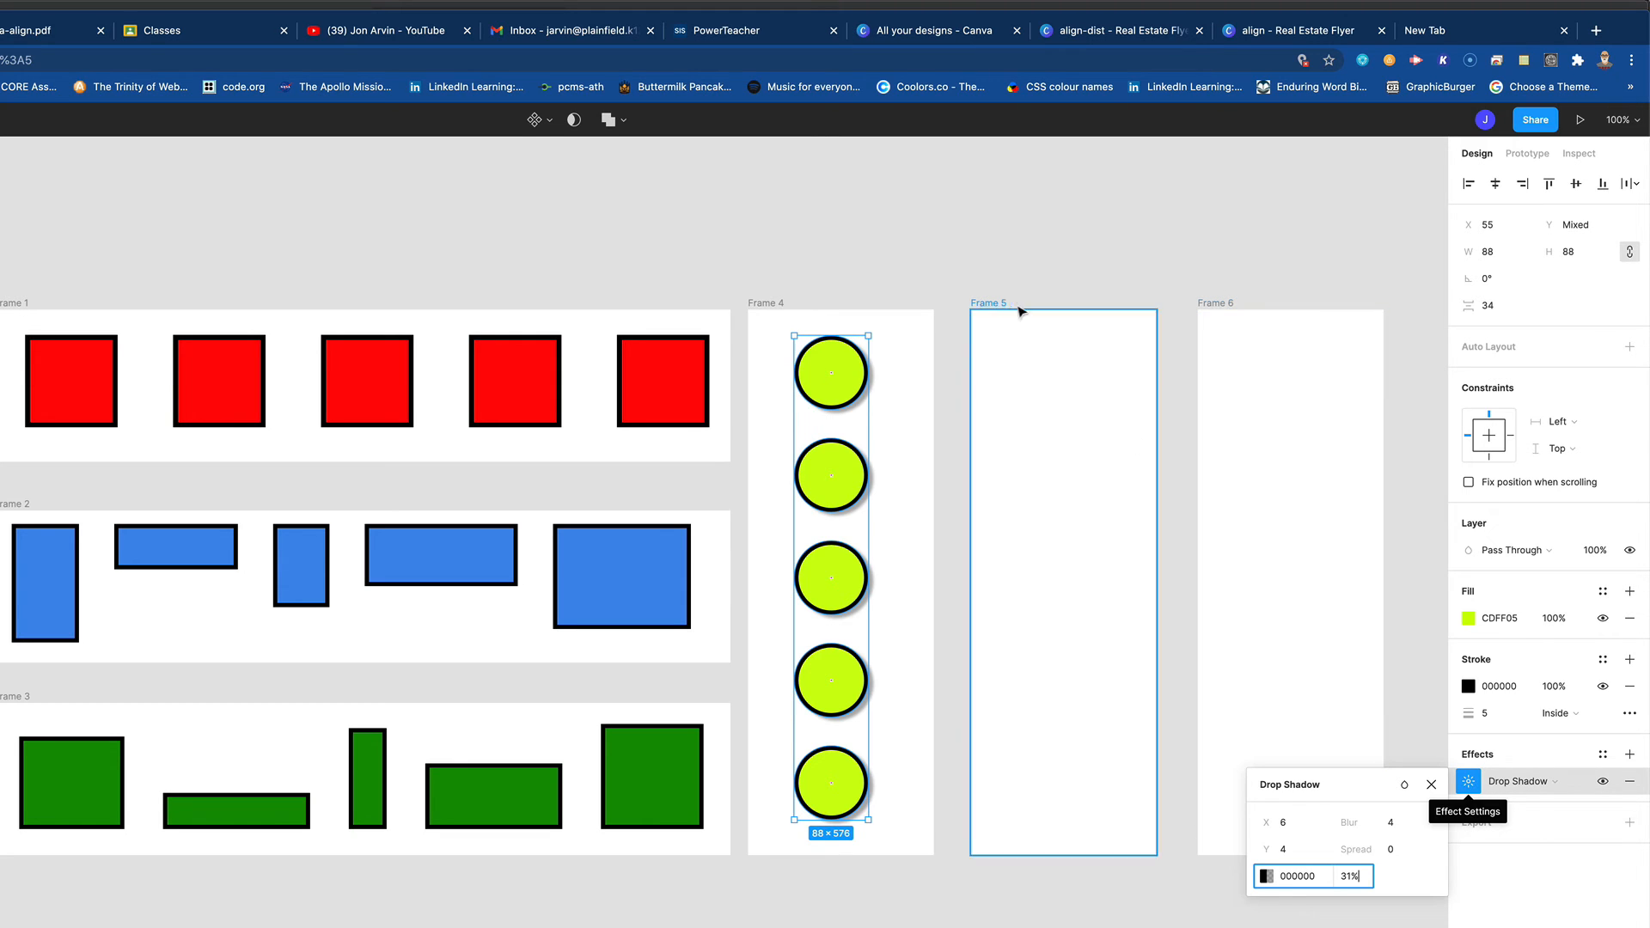
click(1049, 286)
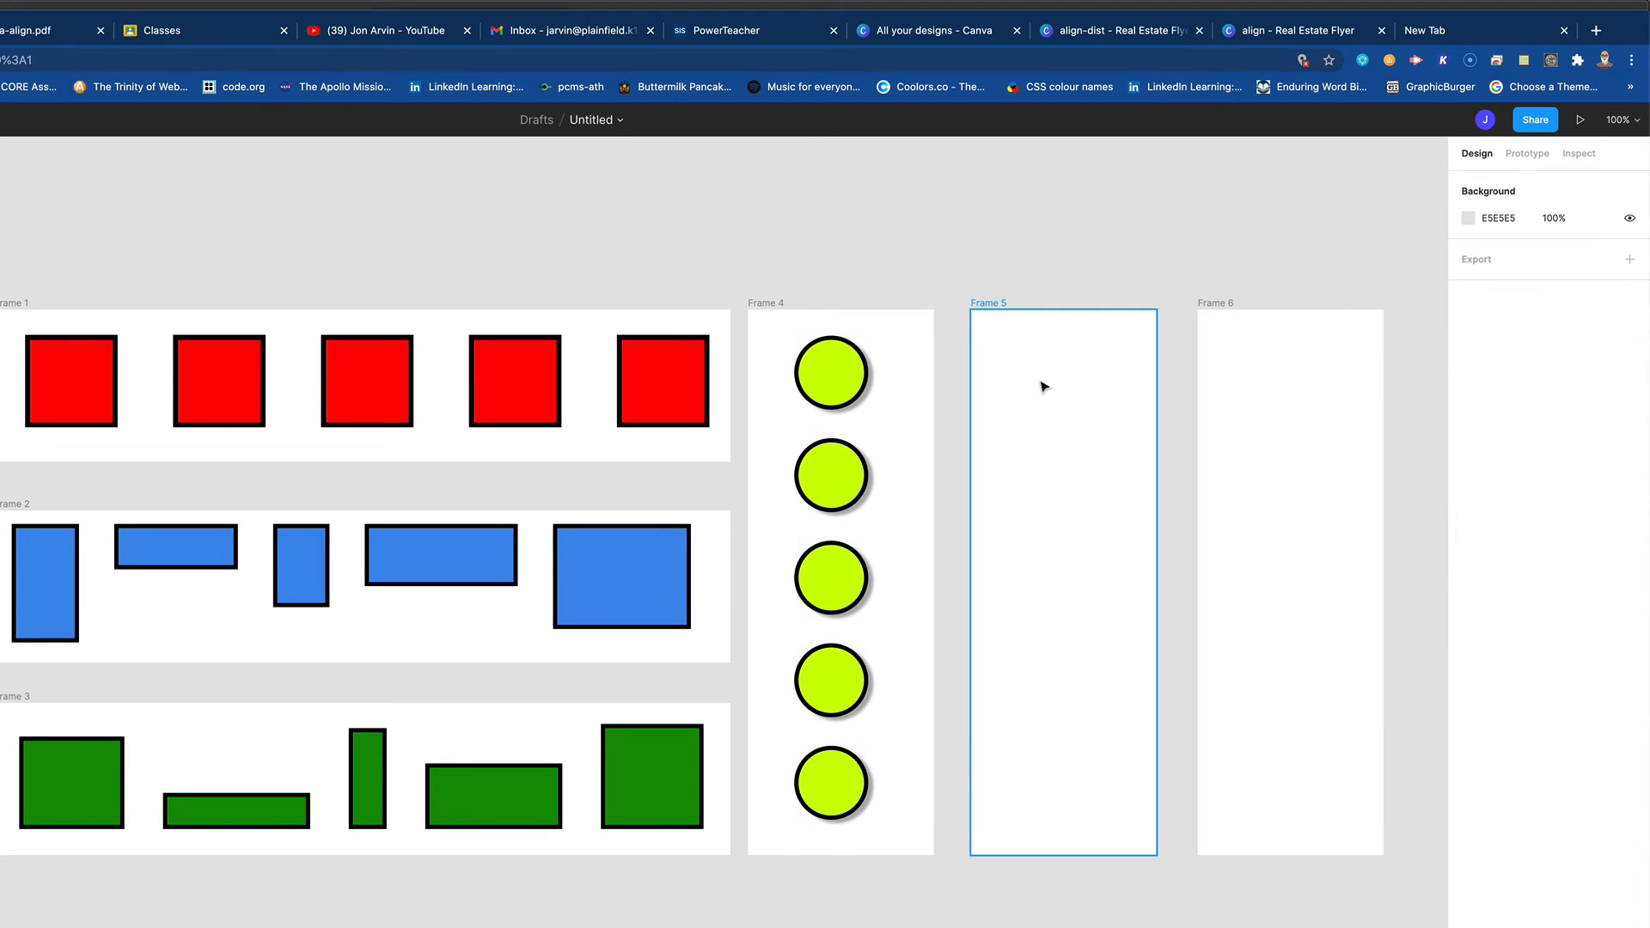
- Draw five ellipses of differing proportions down Frame 5, the first about 140 × 68 and the last about 152 × 49
key(o)
drag(1000, 339, 1119, 396)
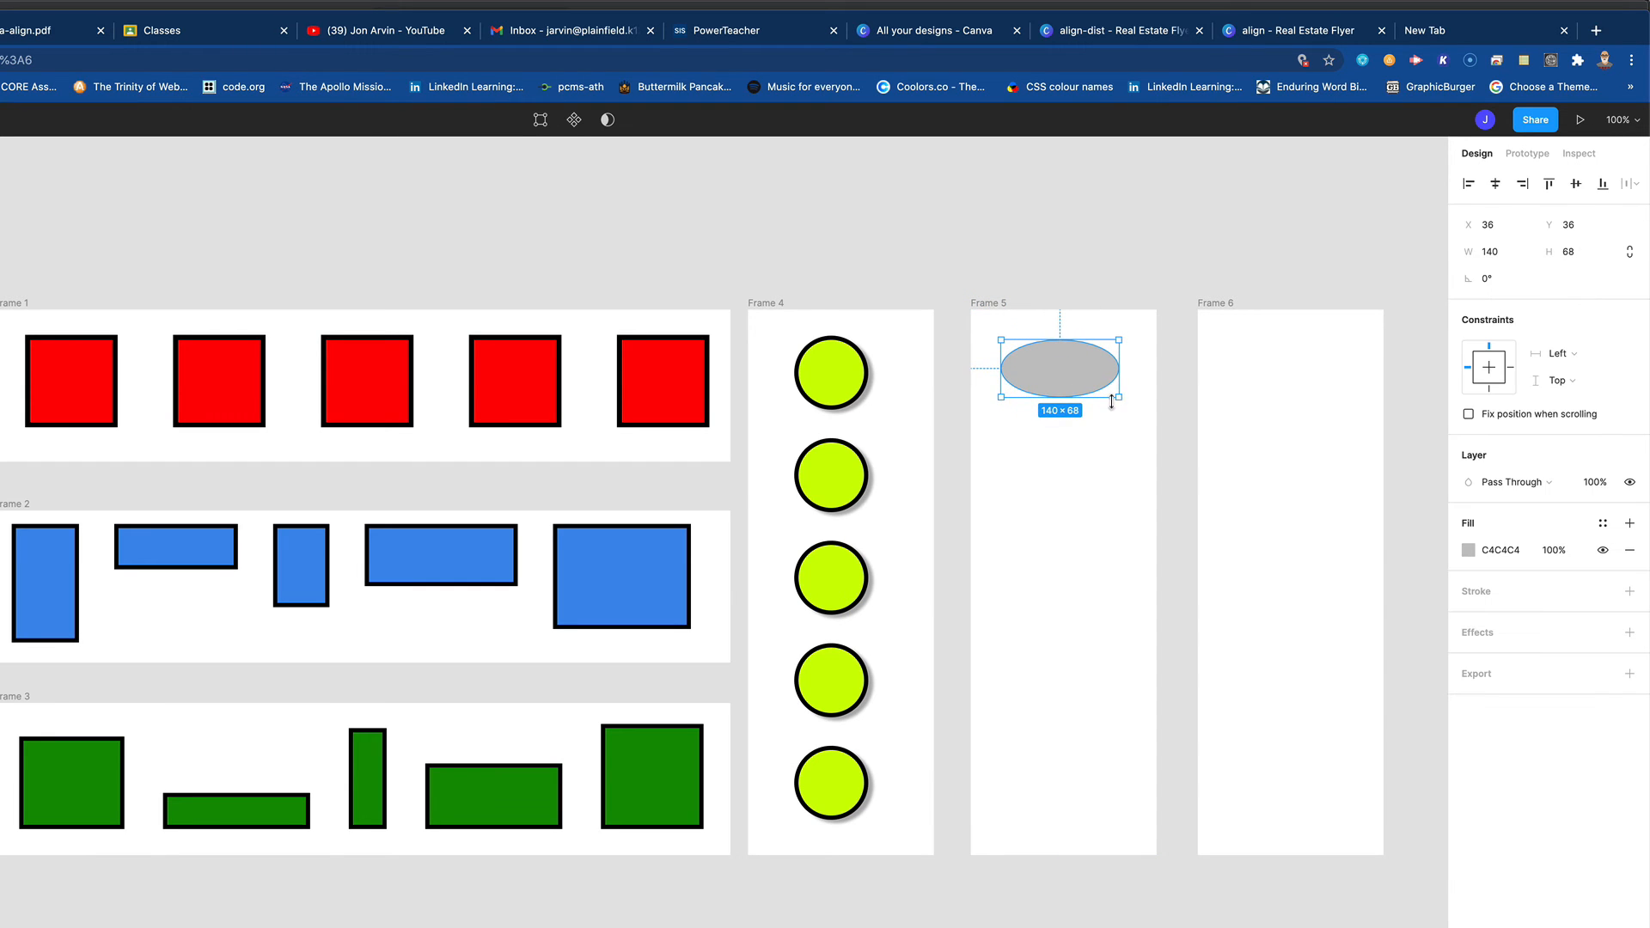
key(o)
drag(1071, 446, 1127, 840)
key(o)
key(o)
key(o)
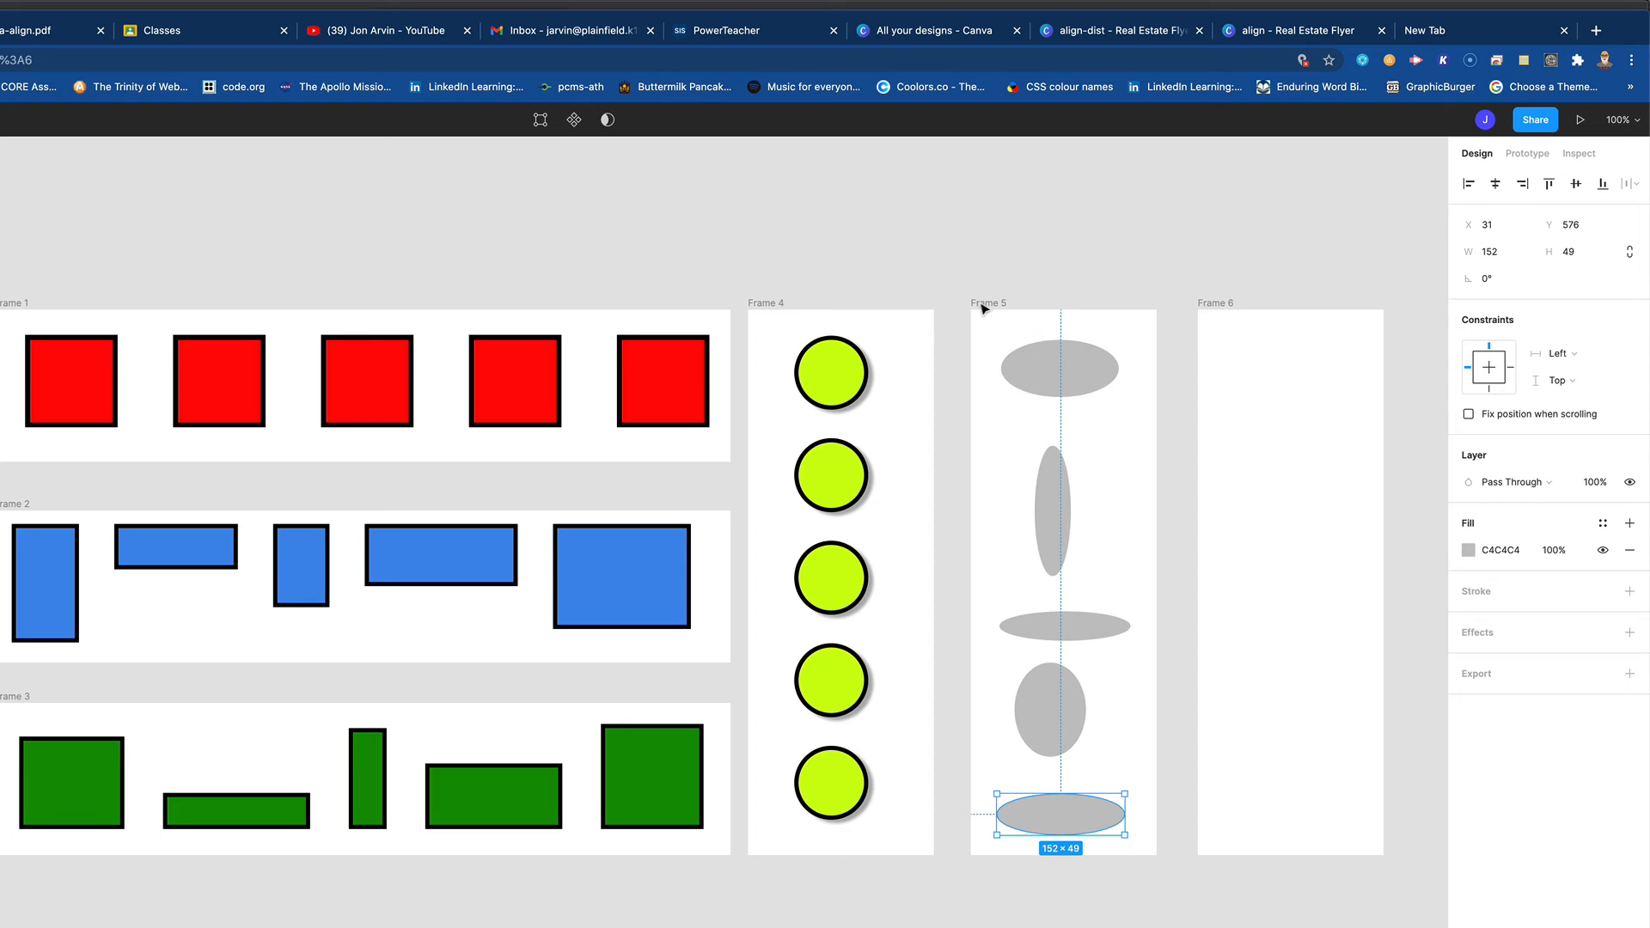
- Align all five ellipses in Frame 5 by their horizontal centers and distribute their vertical spacing evenly
drag(988, 322, 1134, 844)
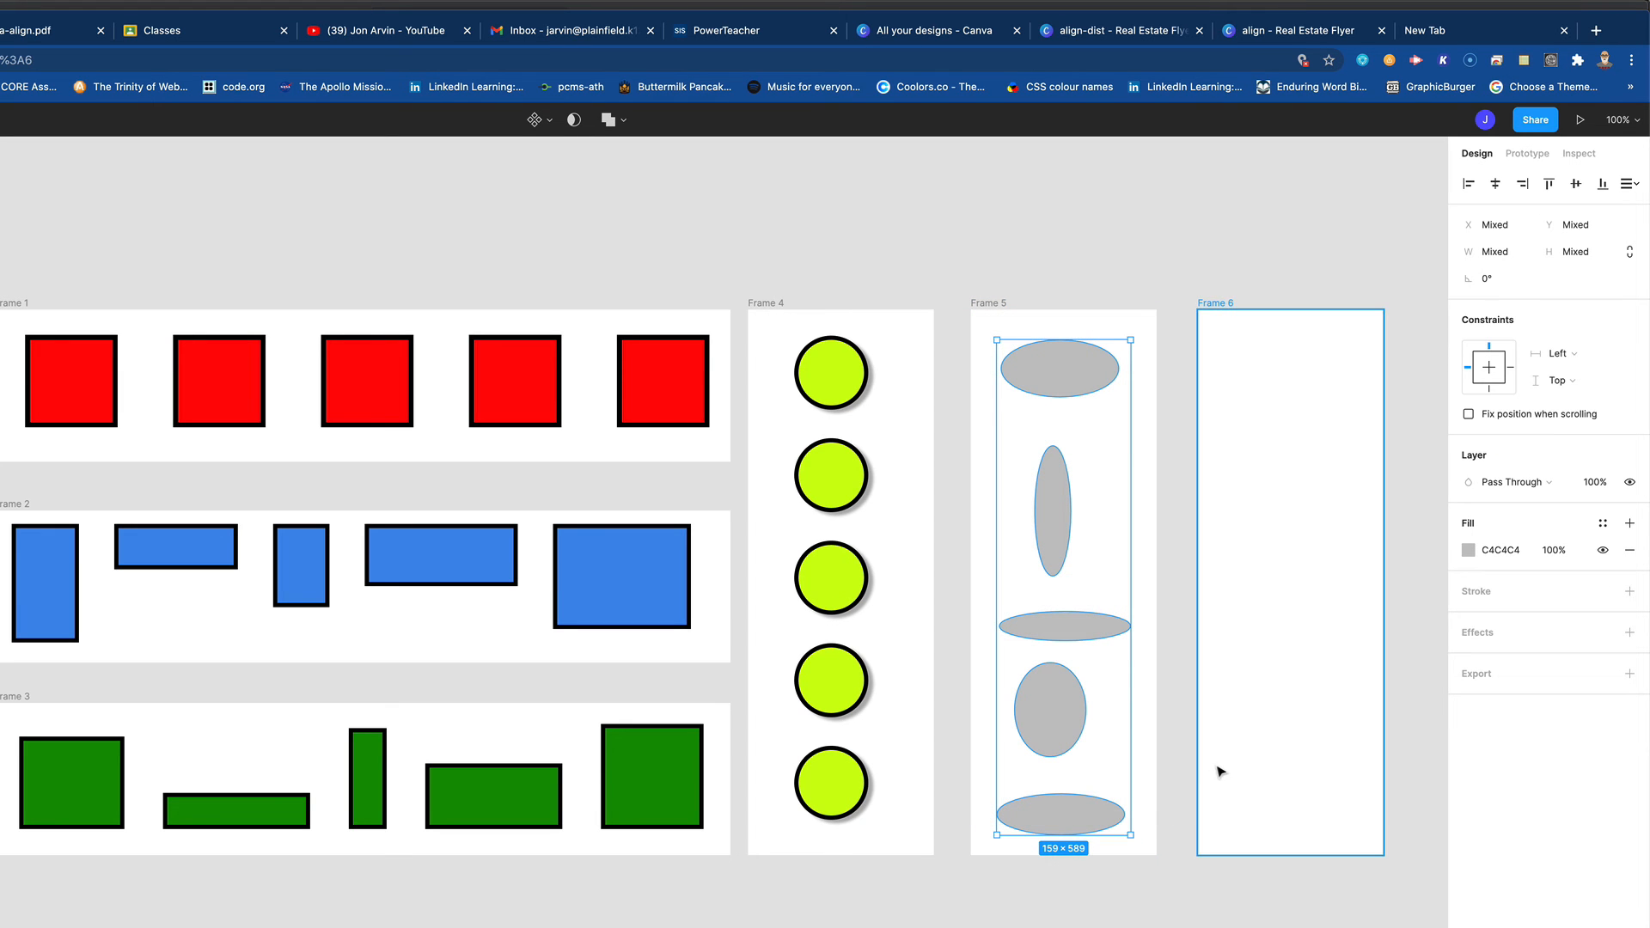
click(1496, 184)
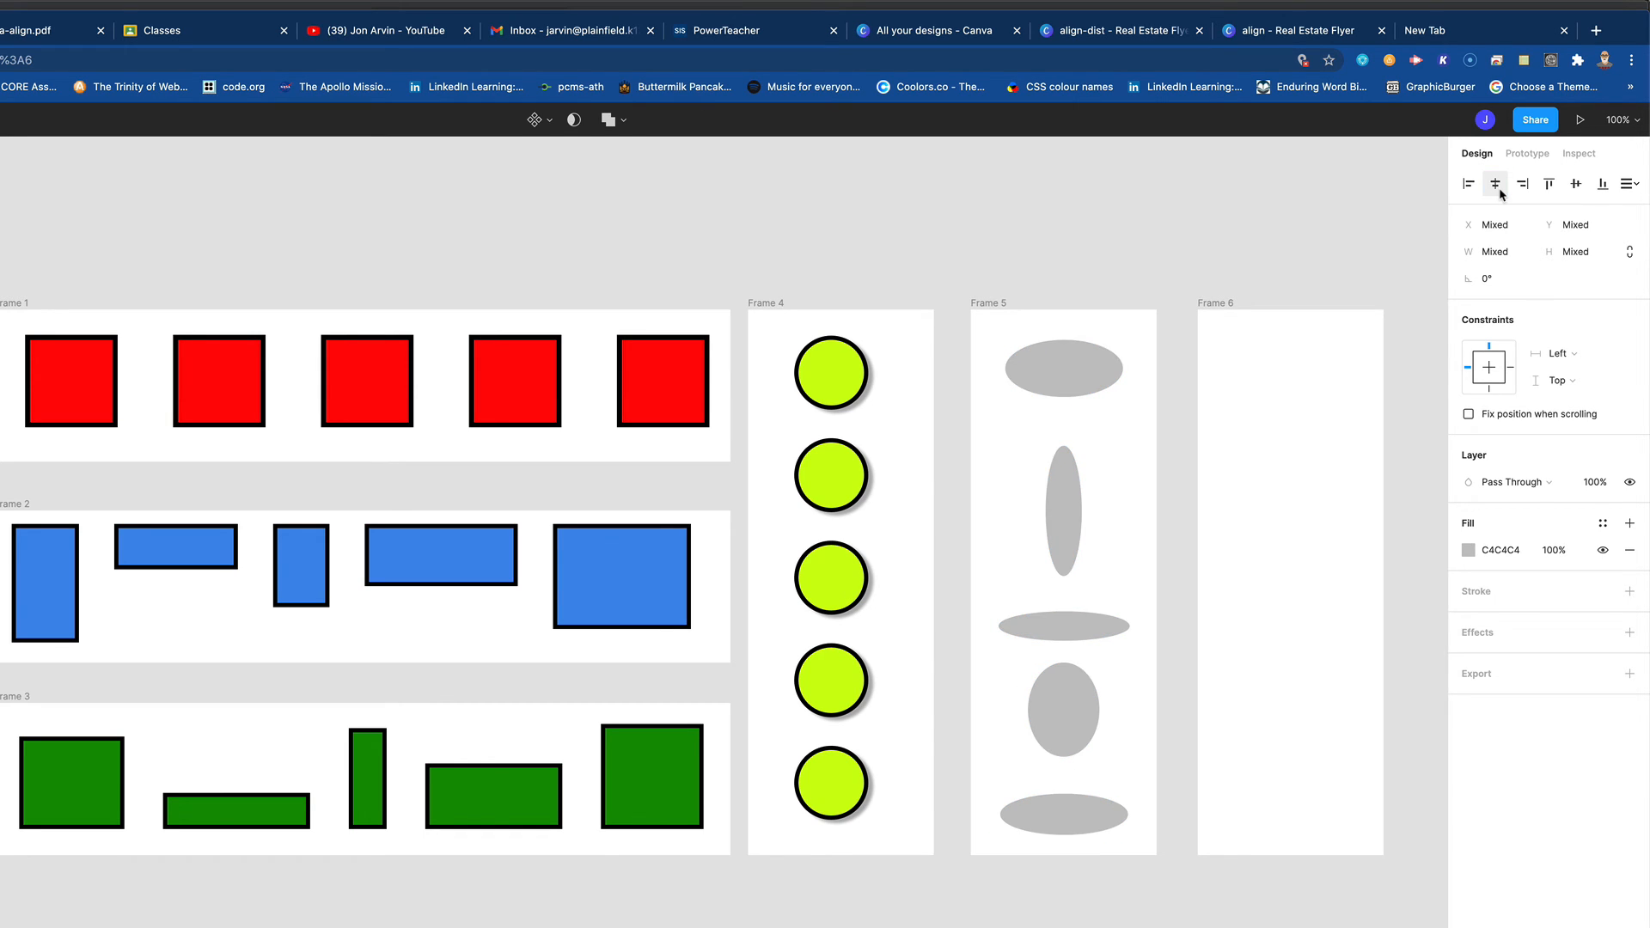
click(1629, 184)
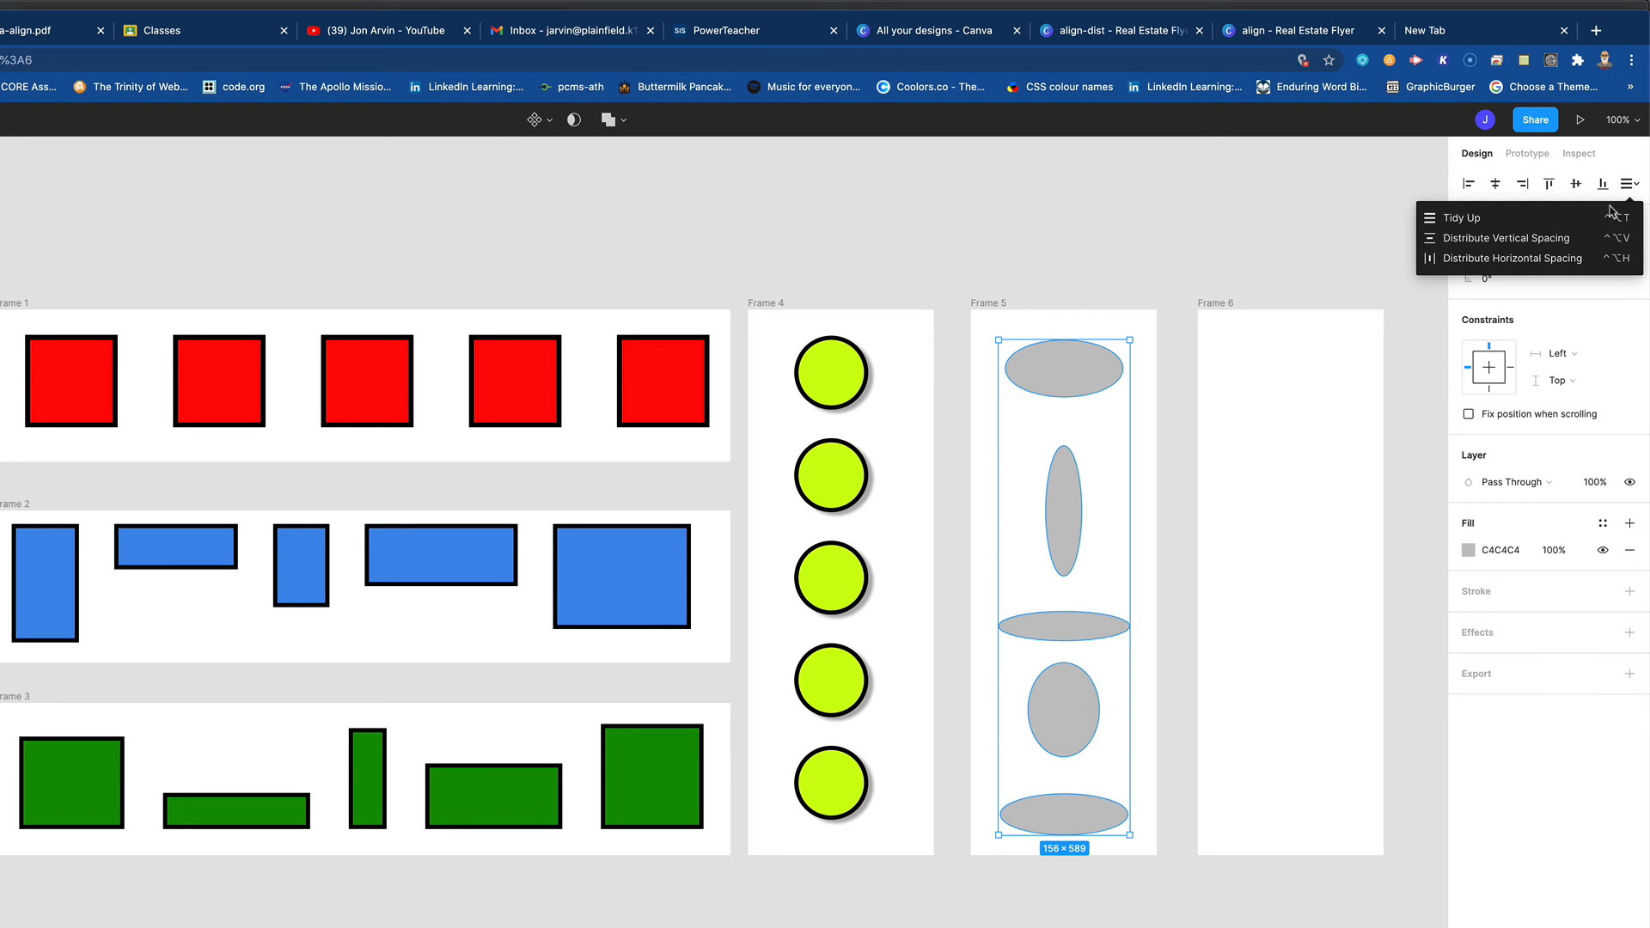
click(1560, 239)
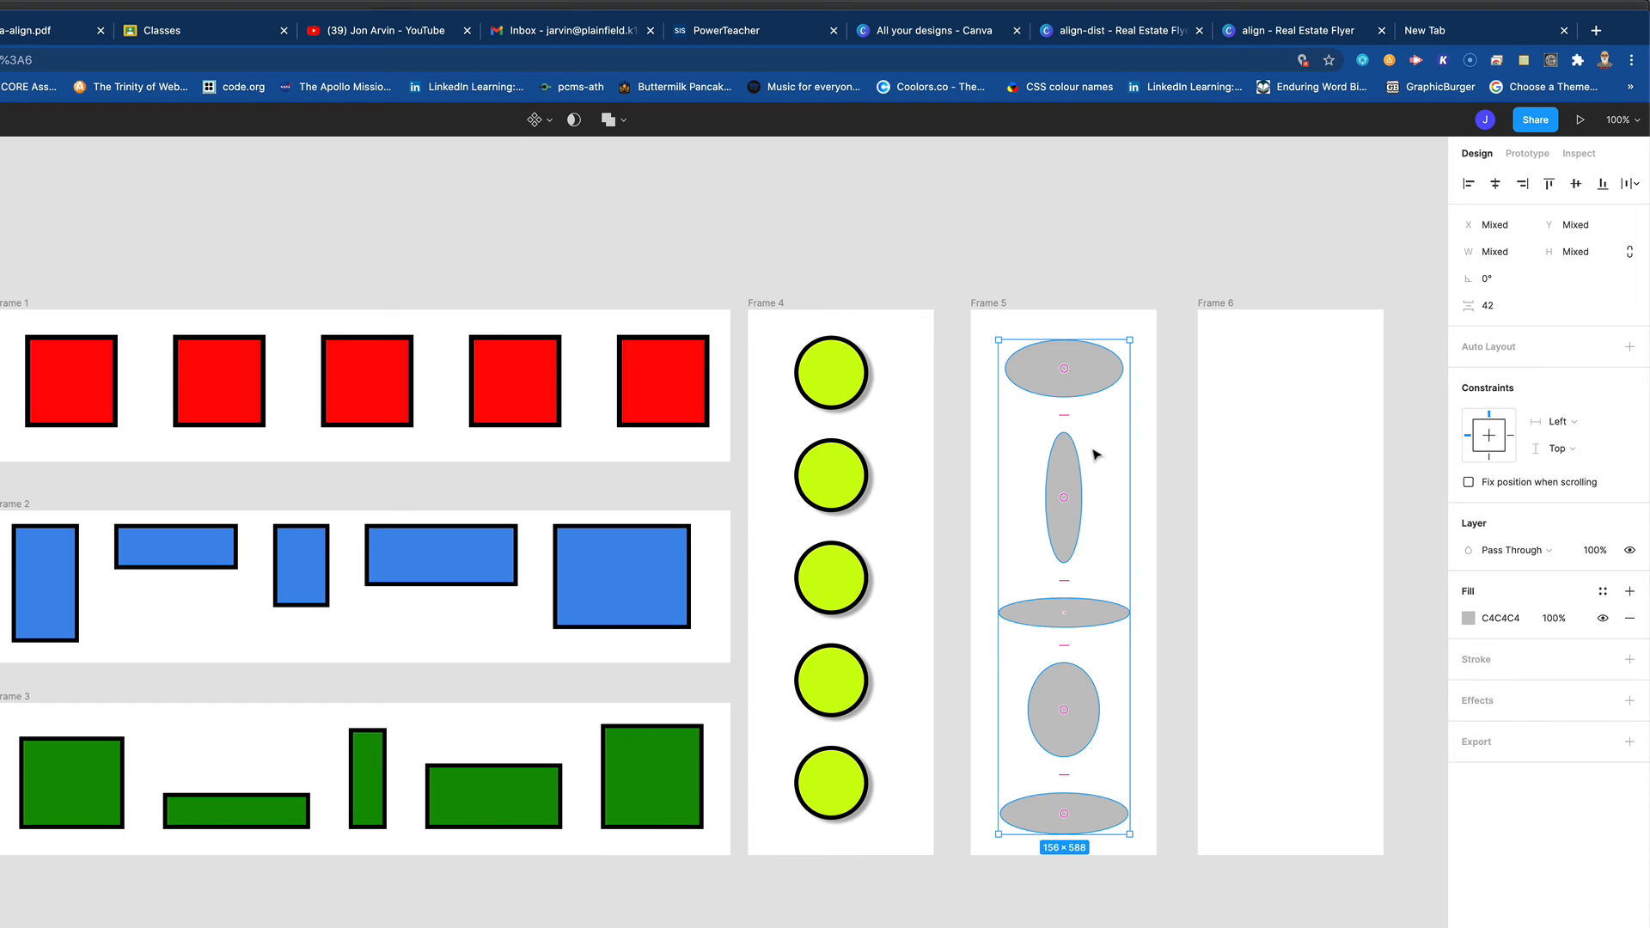
- Give the five ellipses in Frame 5 a magenta D30FF3 fill and a black inside stroke of width 3
click(1468, 618)
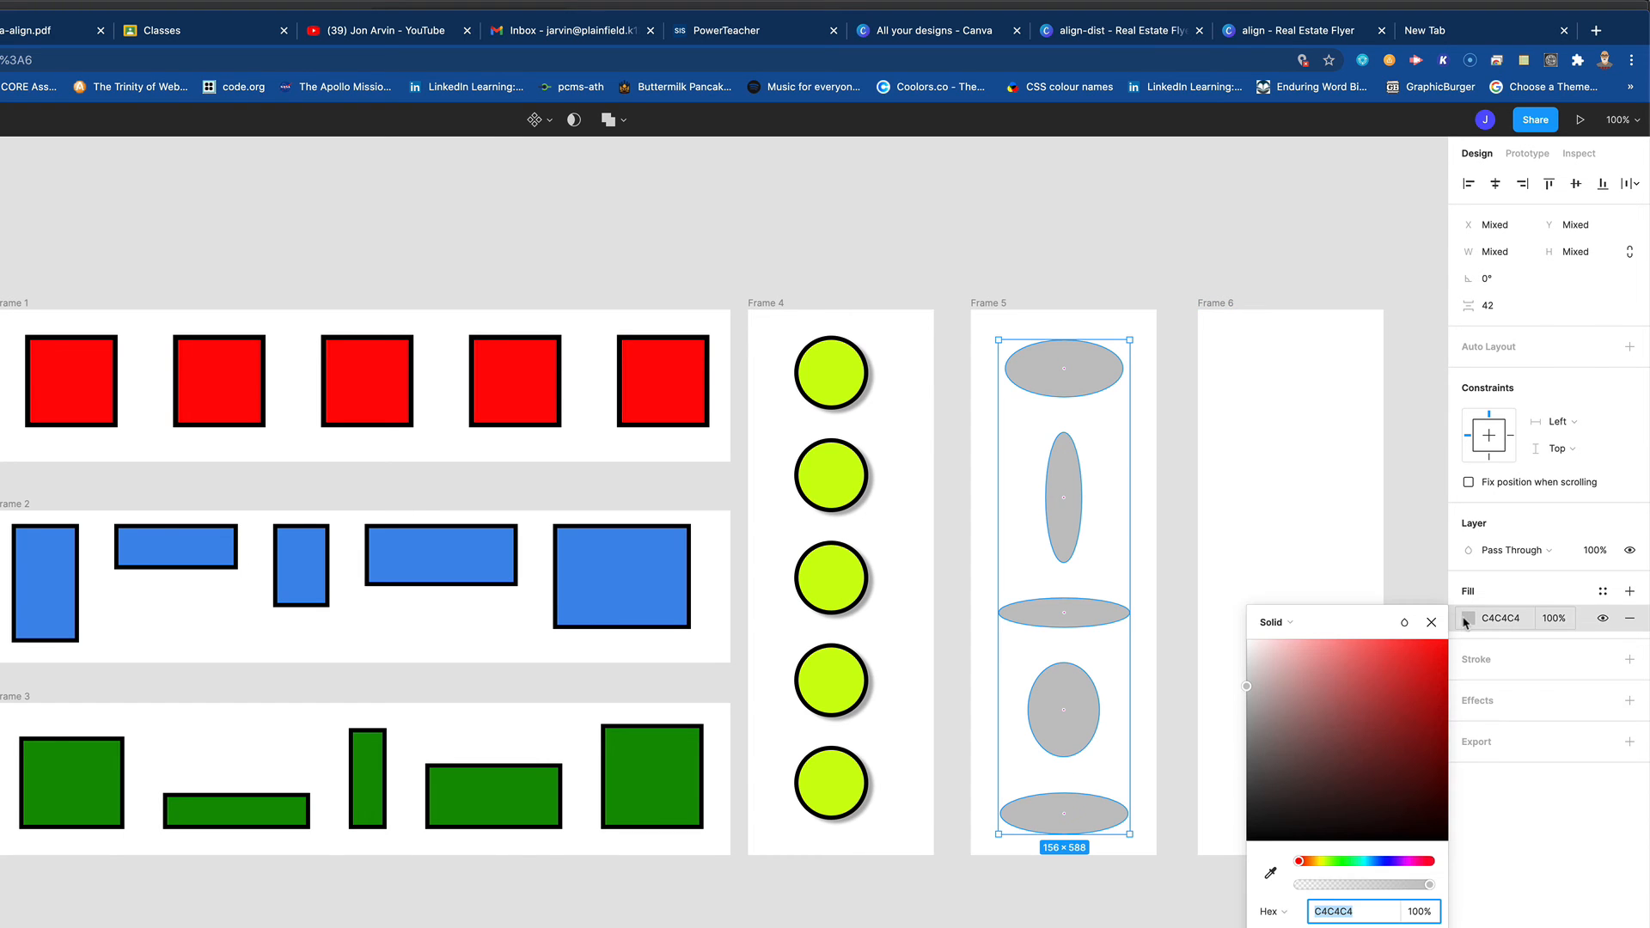
click(1401, 861)
drag(1404, 752, 1435, 648)
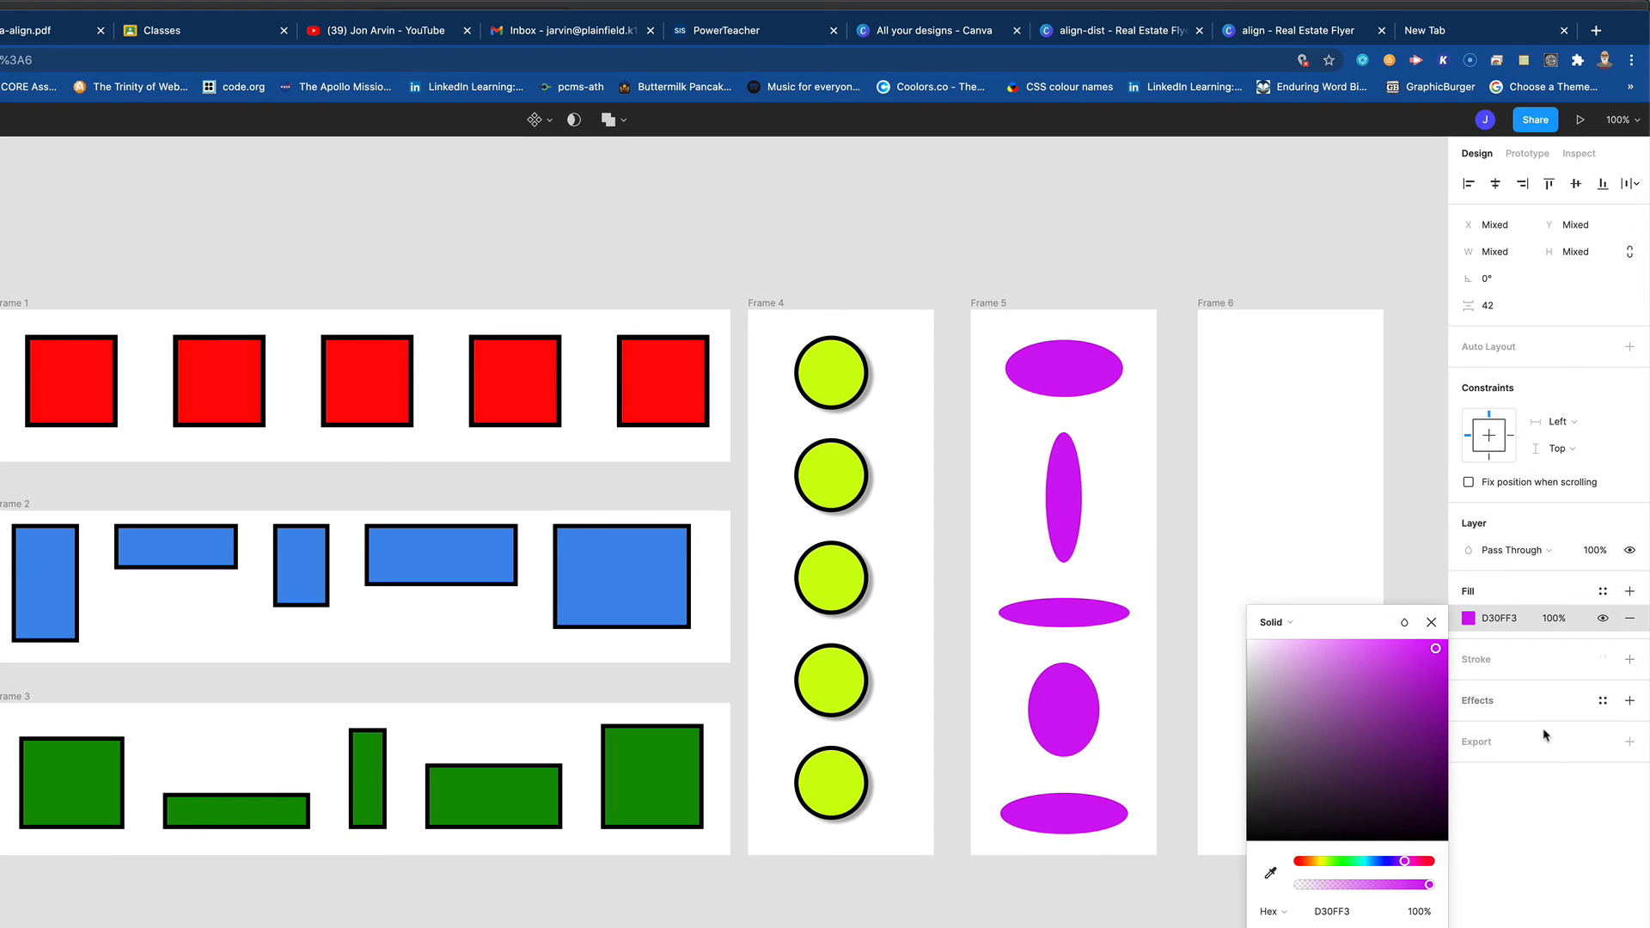
click(1630, 659)
drag(1471, 713, 1477, 714)
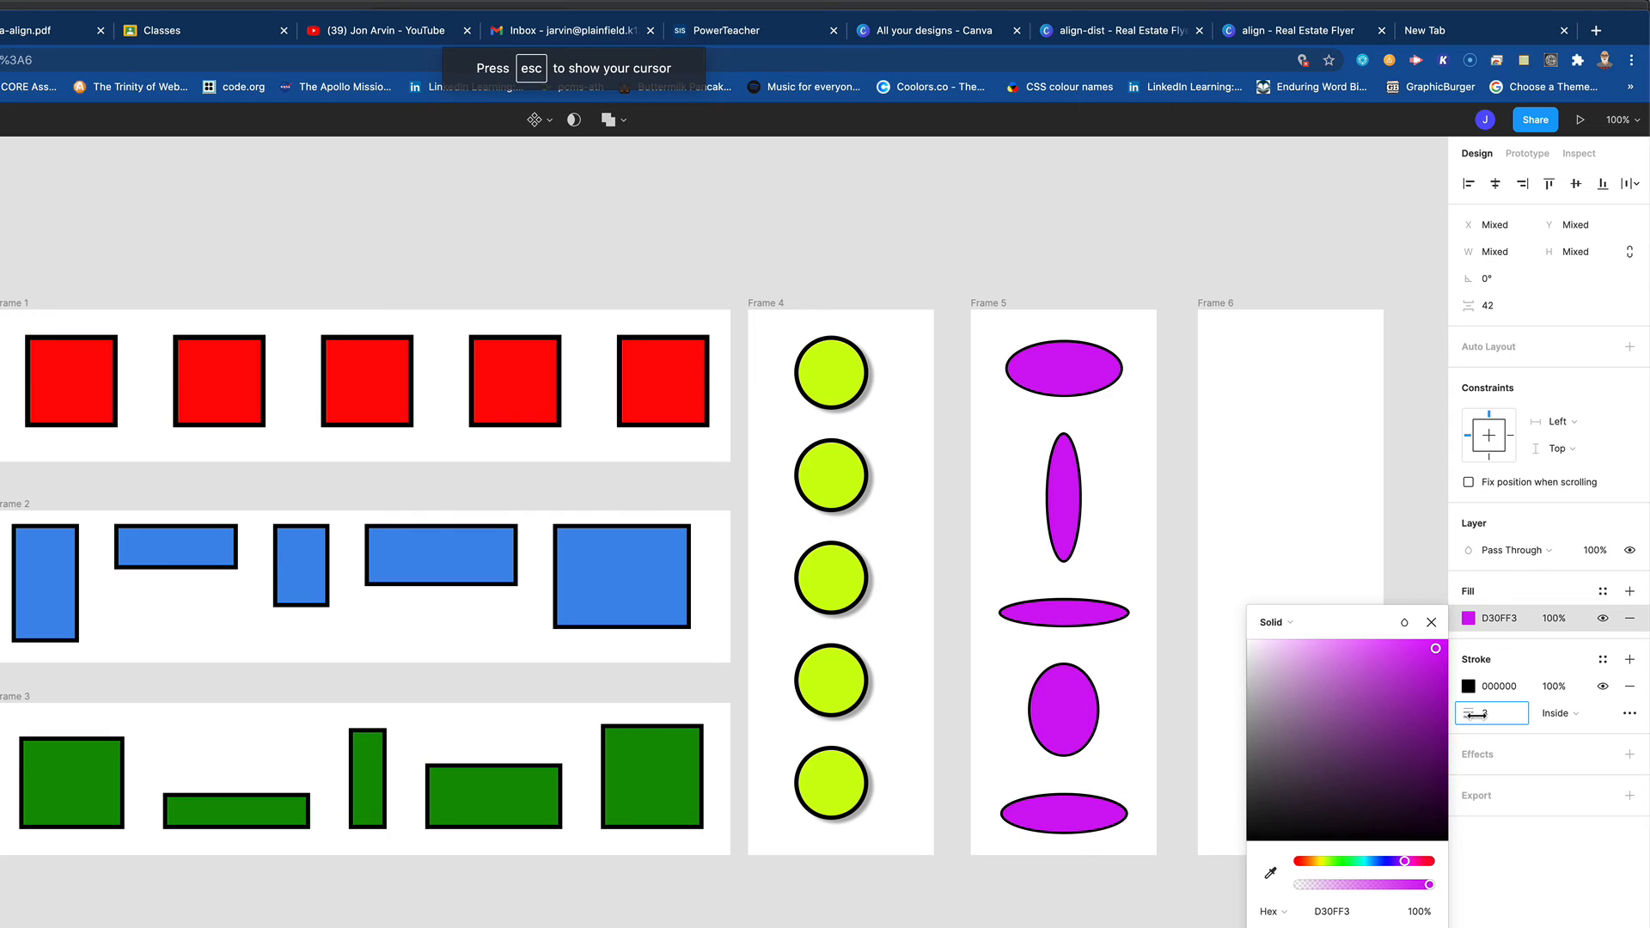
click(1430, 622)
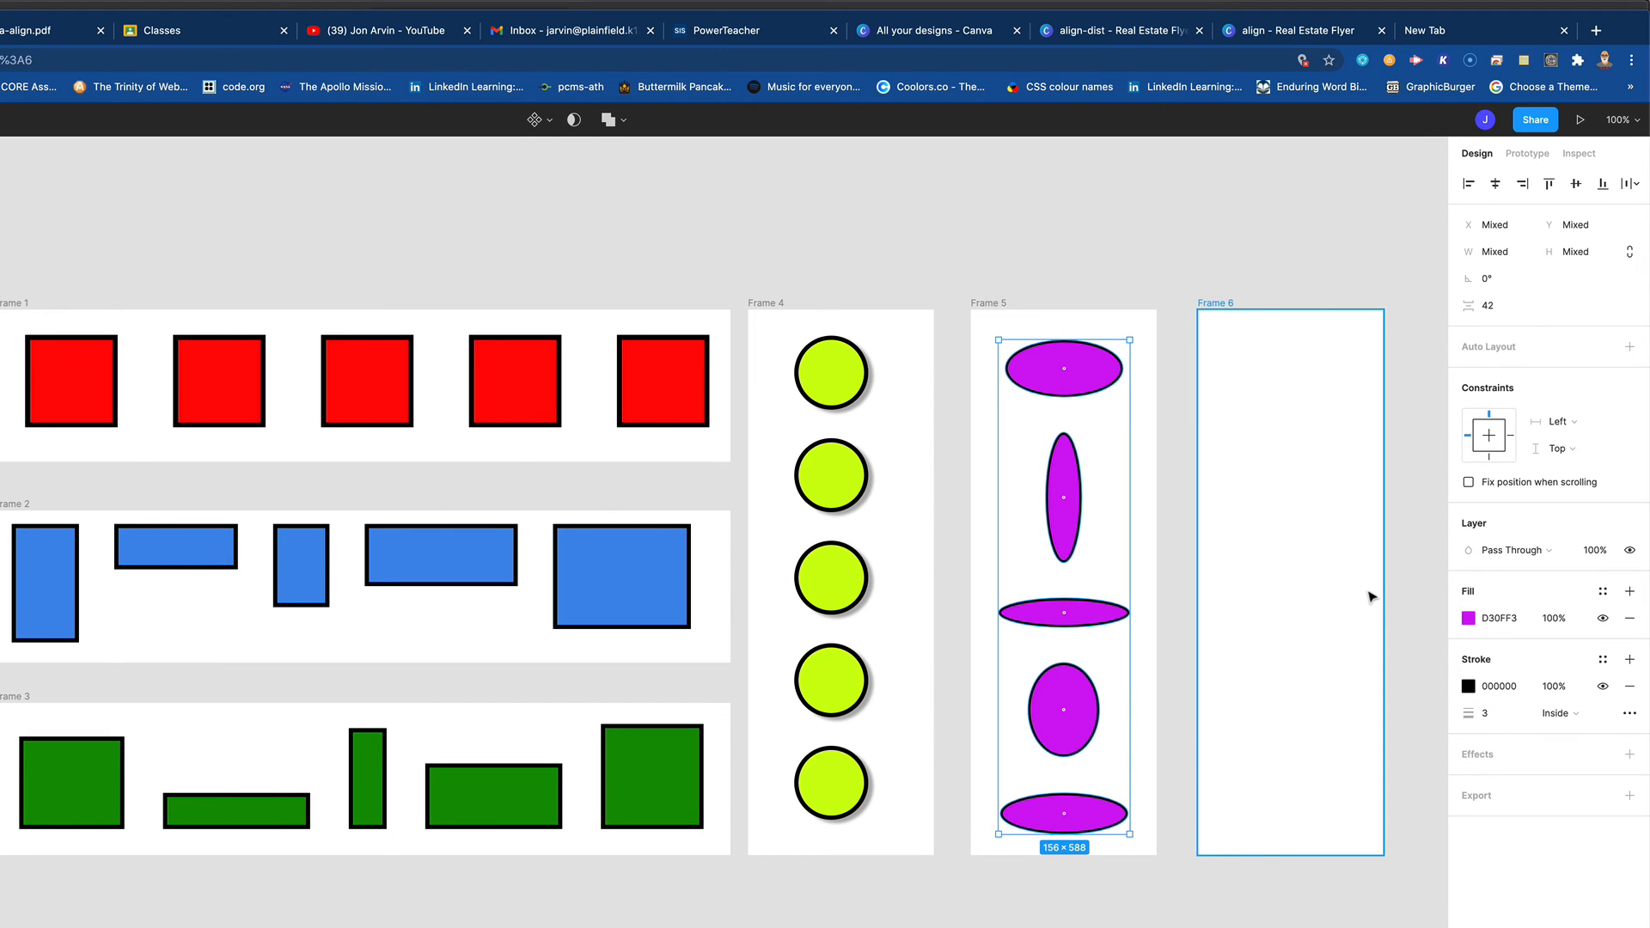
- Draw five ellipses of differing proportions down Frame 6, the second about 172 × 54 and the last about 149 × 59
key(o)
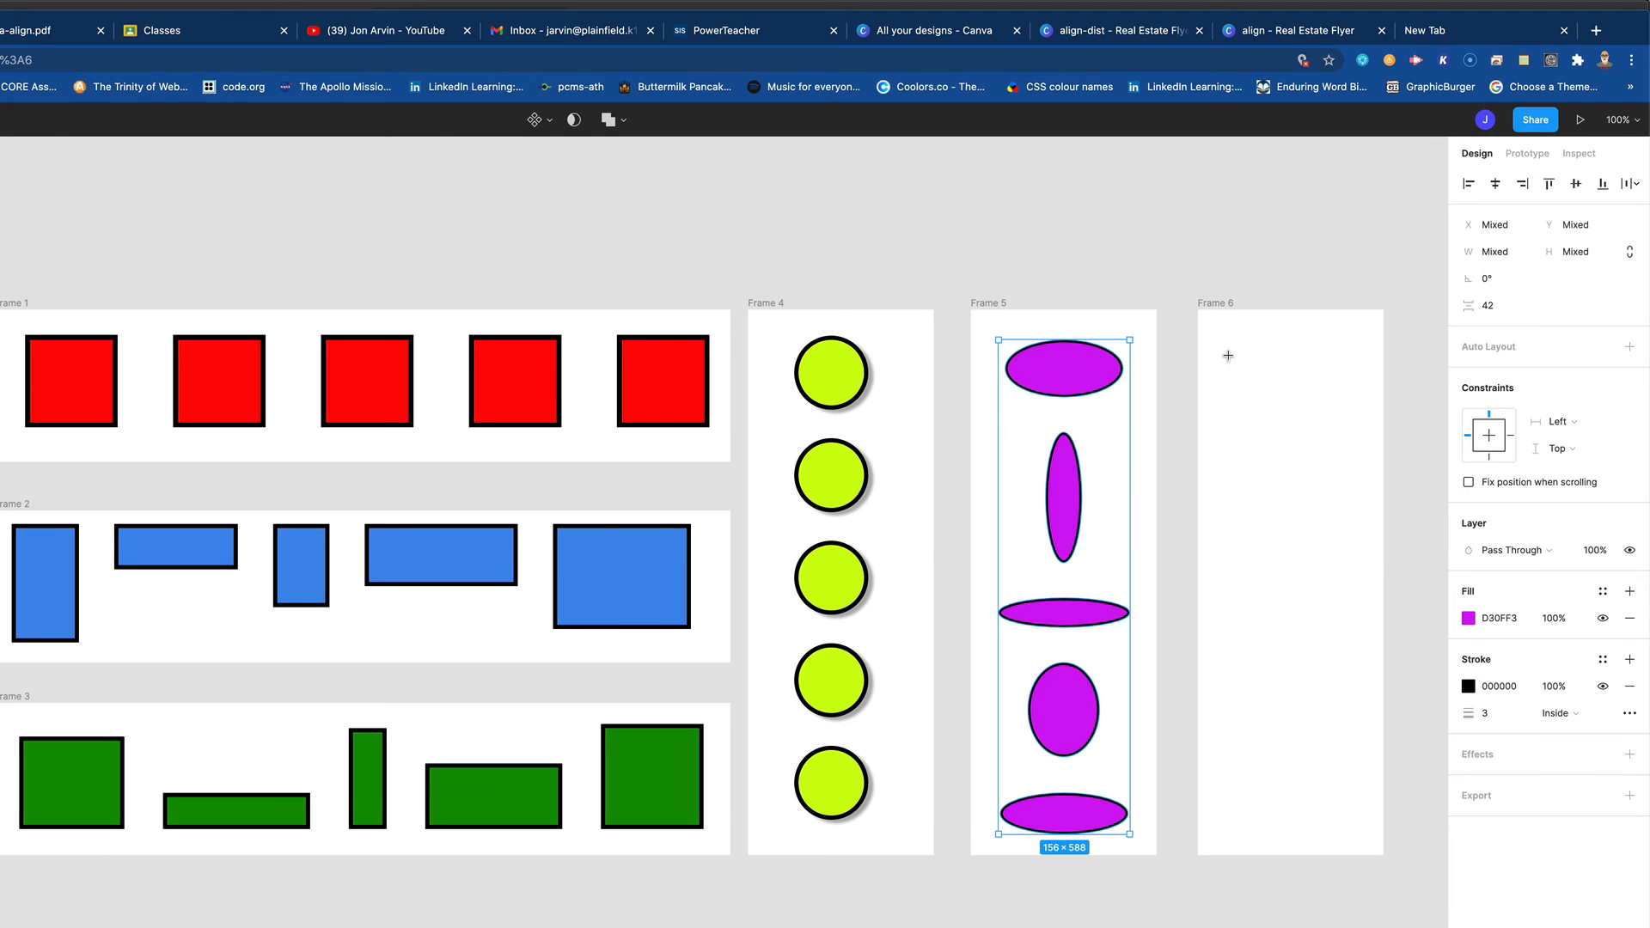
mouse_move(1214, 341)
mouse_down()
mouse_move(1294, 419)
mouse_move(1297, 456)
mouse_move(1259, 492)
mouse_move(1364, 526)
mouse_up()
key(o)
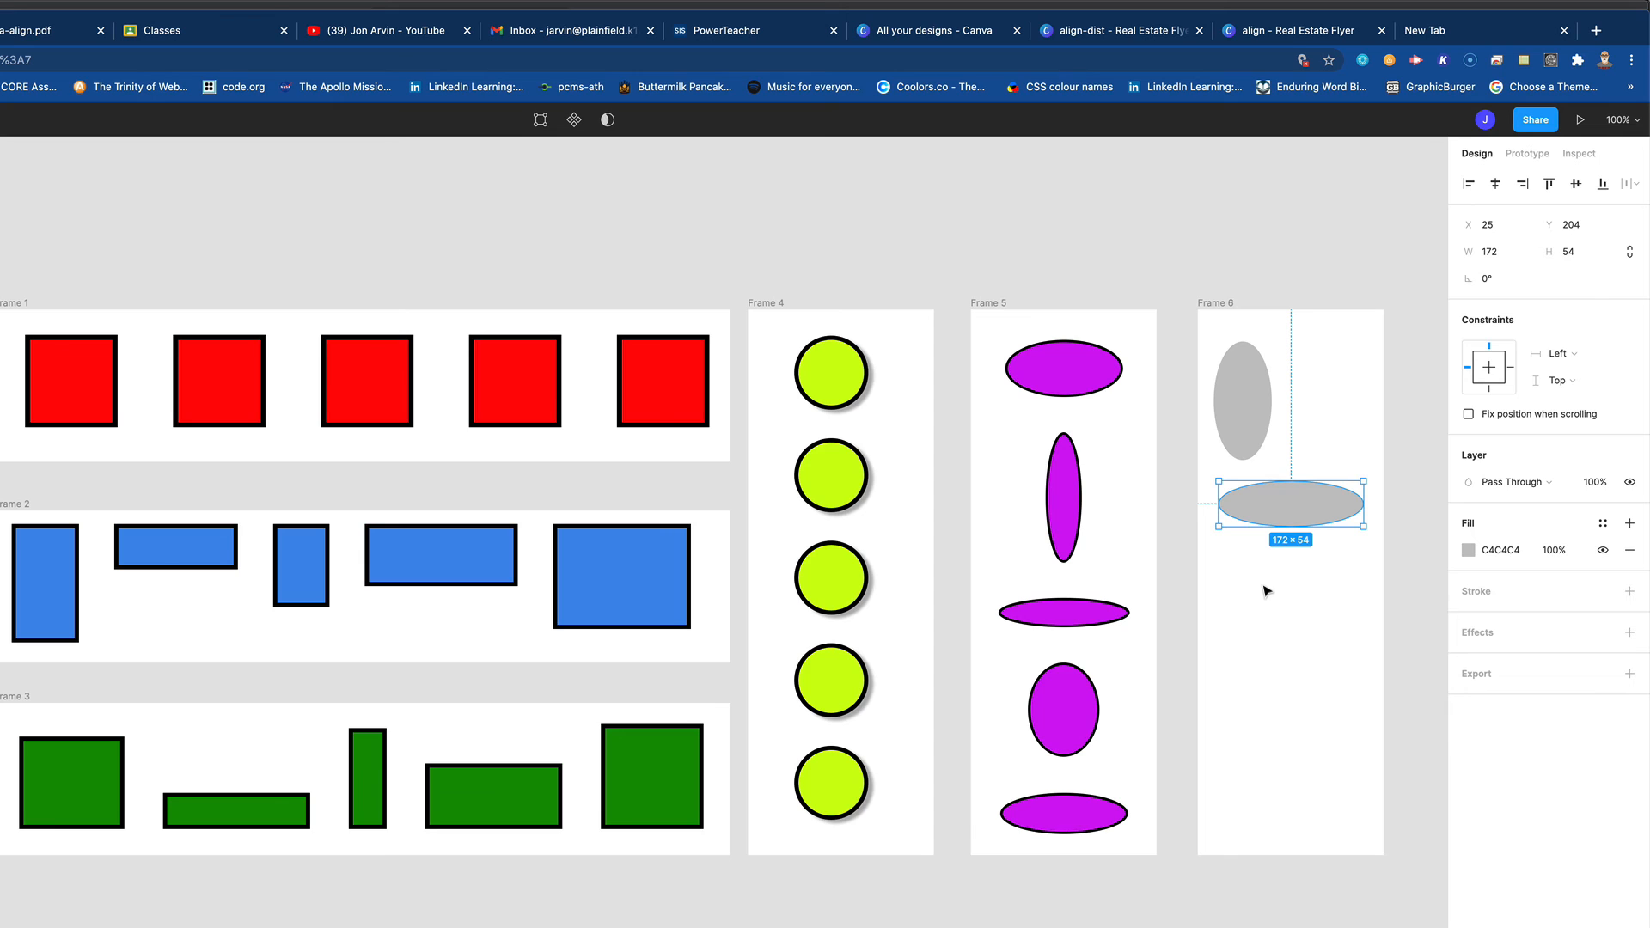
drag(1226, 555, 1349, 756)
key(o)
drag(1222, 779, 1349, 829)
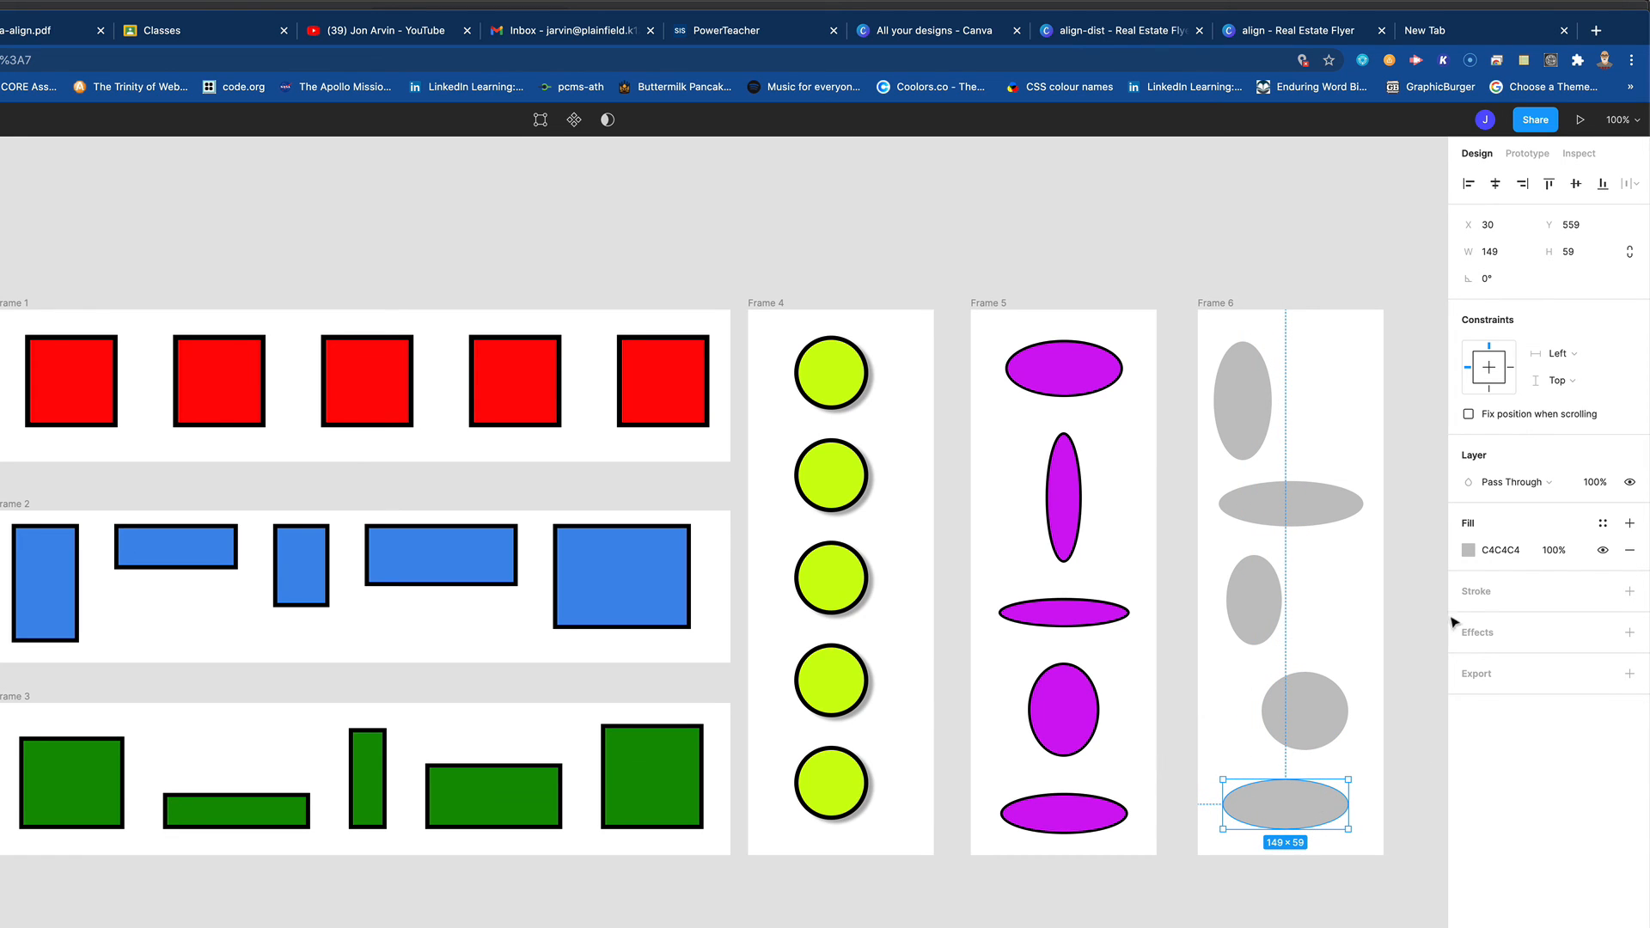
- Align all five ellipses in Frame 6 by their left edges and distribute their vertical spacing evenly
drag(1209, 321, 1336, 850)
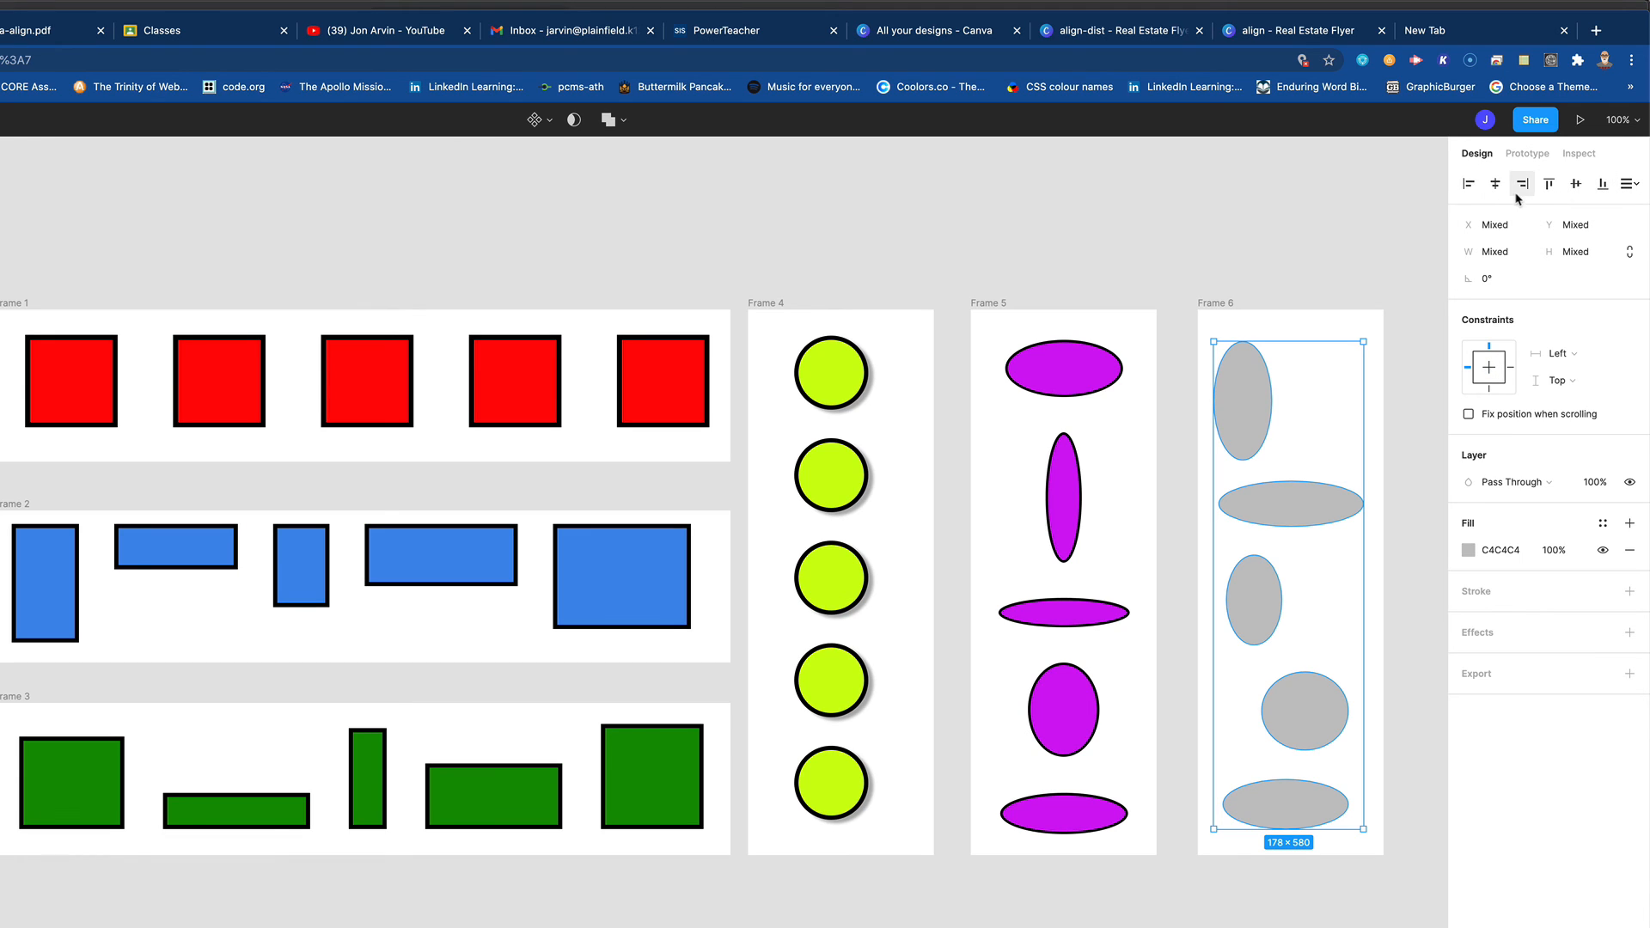
click(1469, 185)
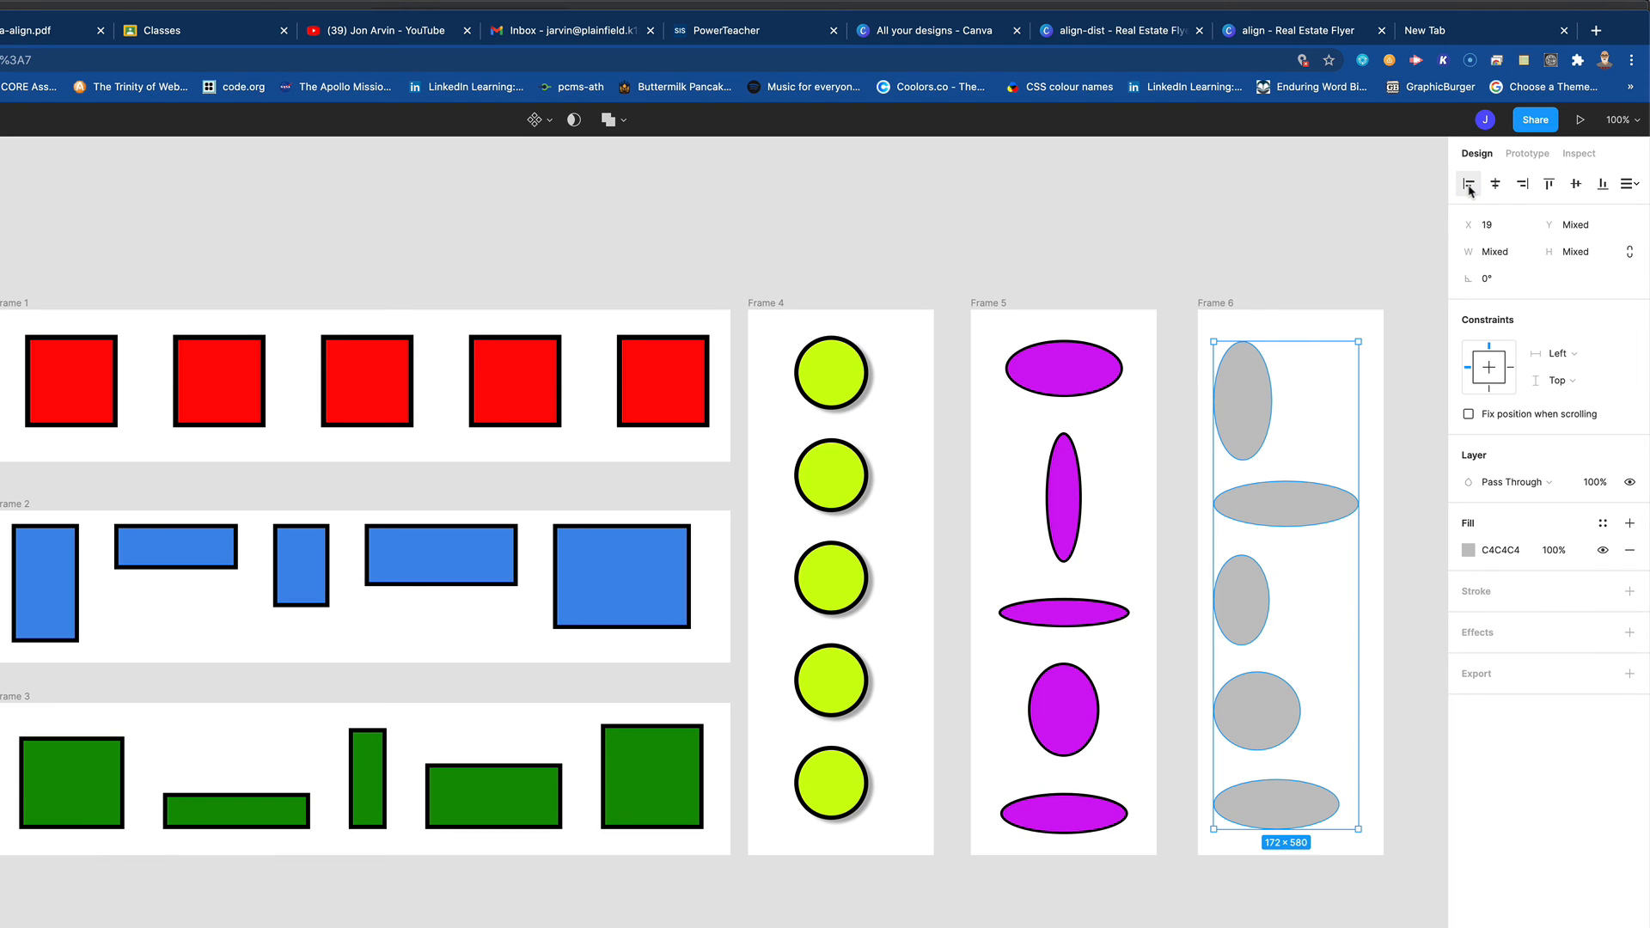
click(1639, 189)
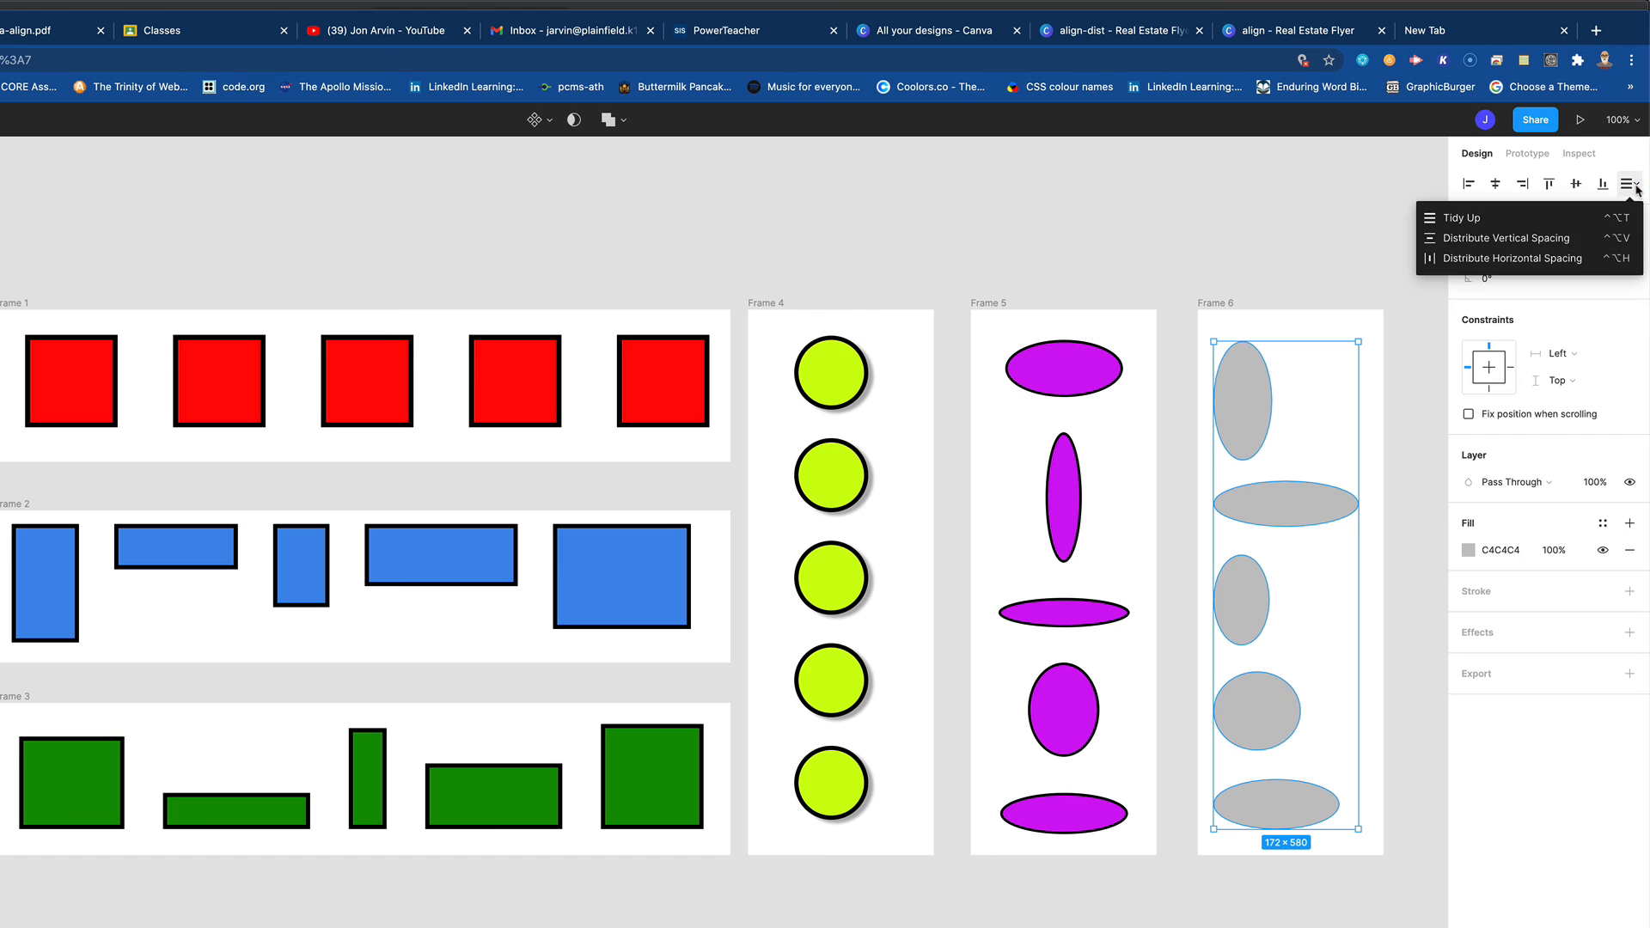
click(1534, 239)
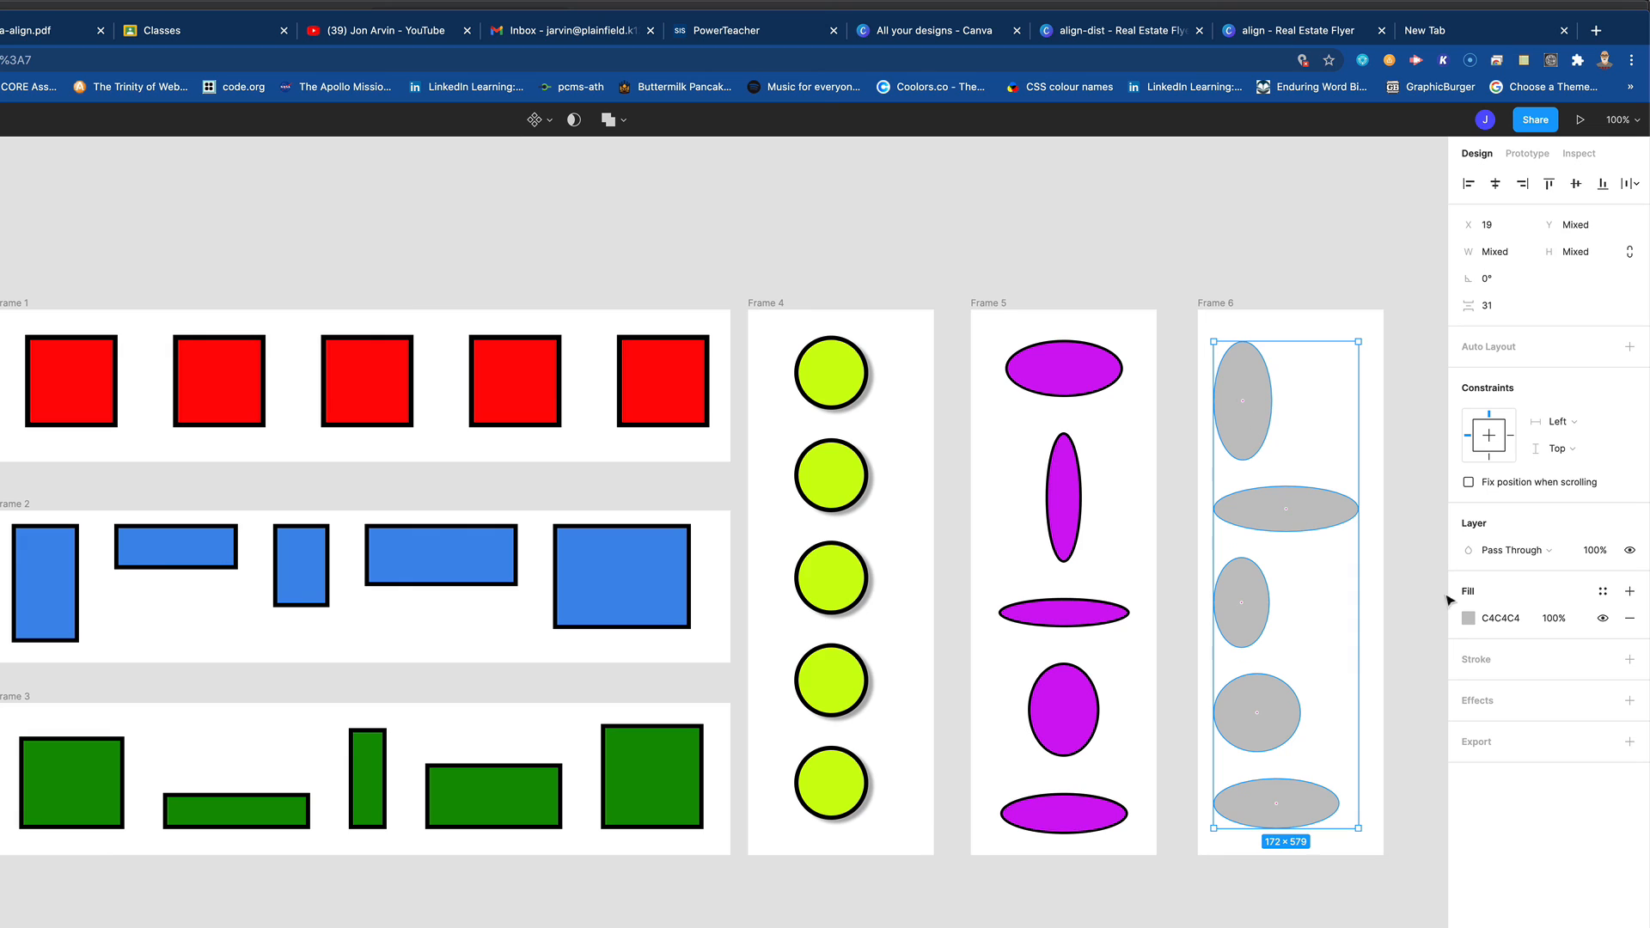
- Give the five ellipses in Frame 6 a grey 9C9C9C fill and a black inside stroke of width 5
click(1468, 618)
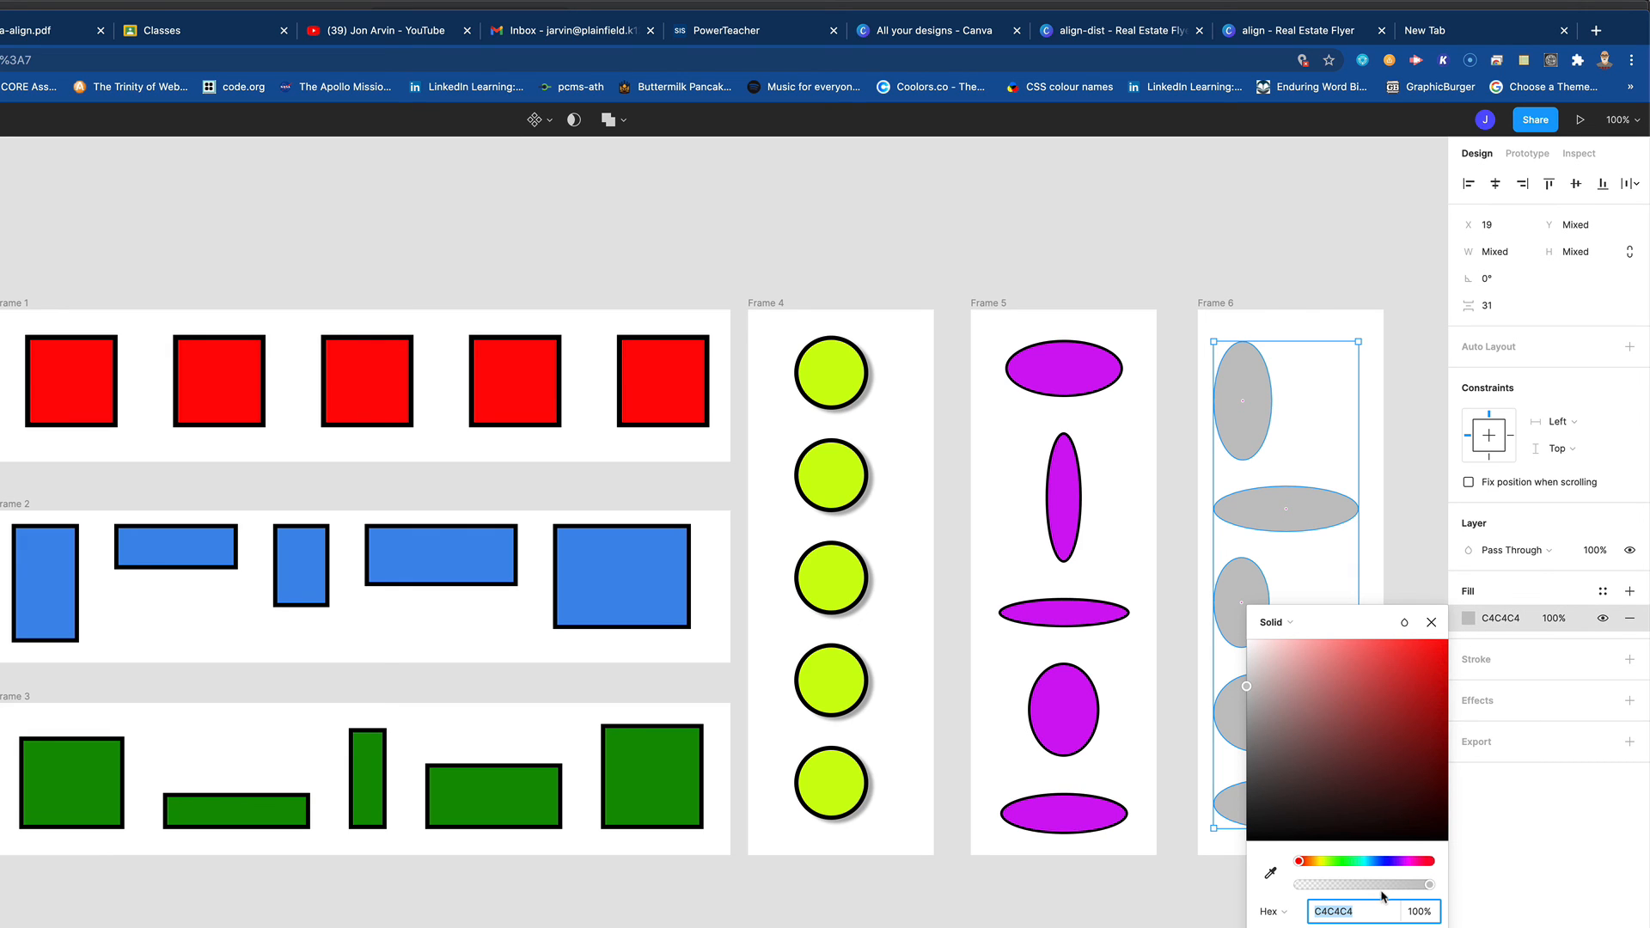
drag(1251, 719, 1245, 728)
click(1629, 659)
drag(1474, 712, 1508, 712)
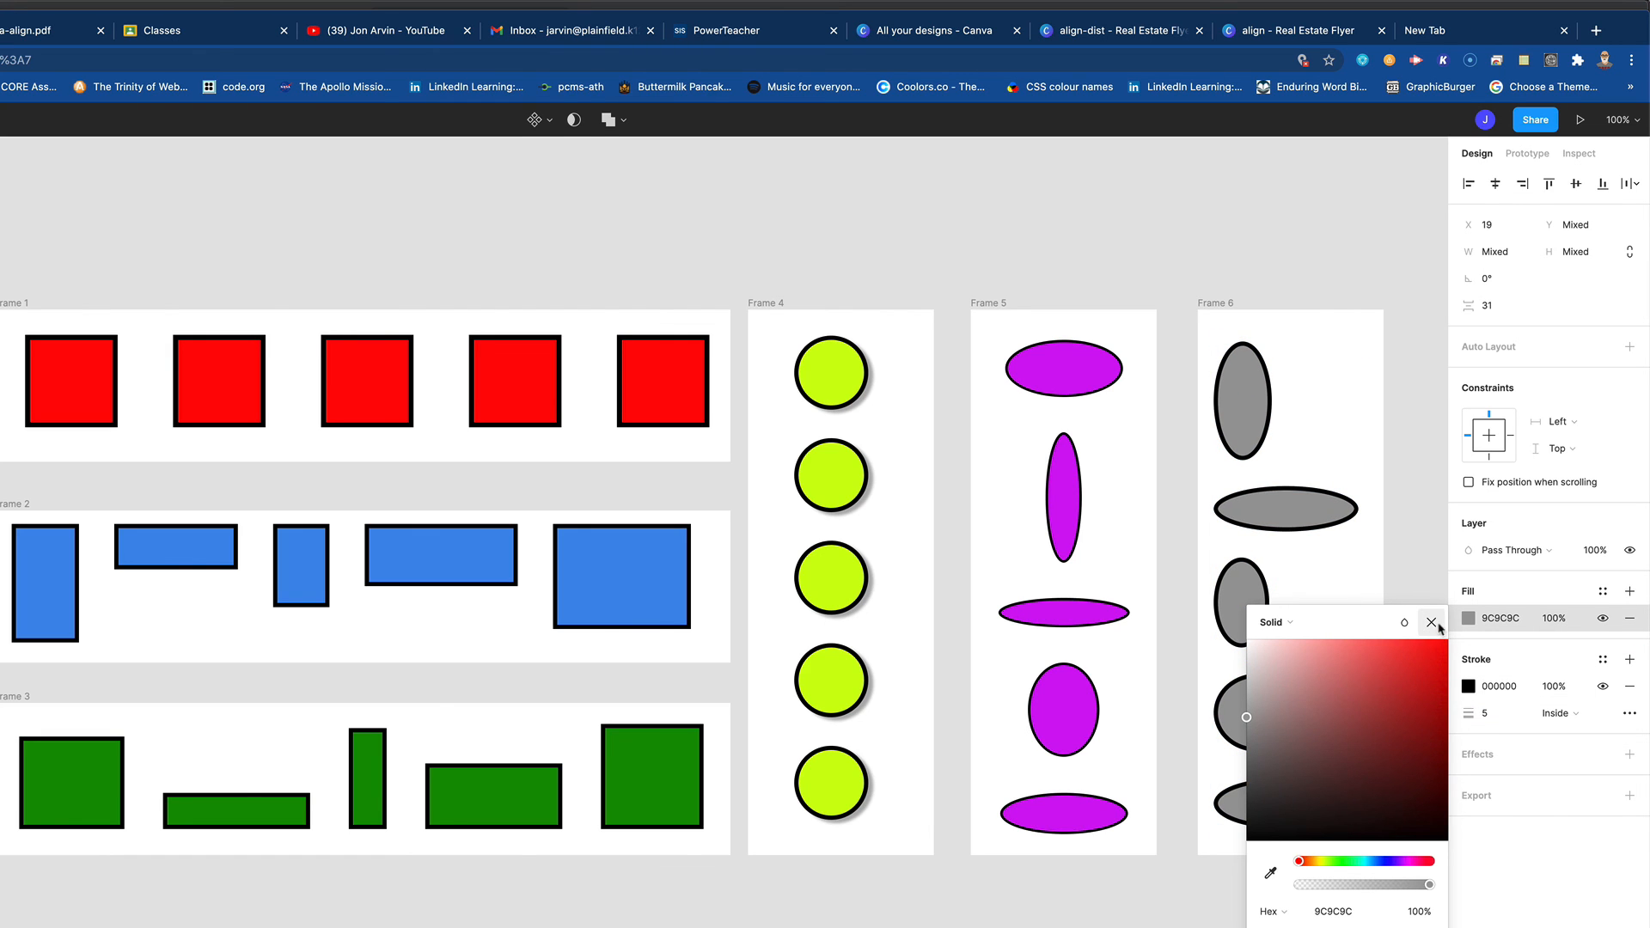
click(1431, 622)
click(1148, 911)
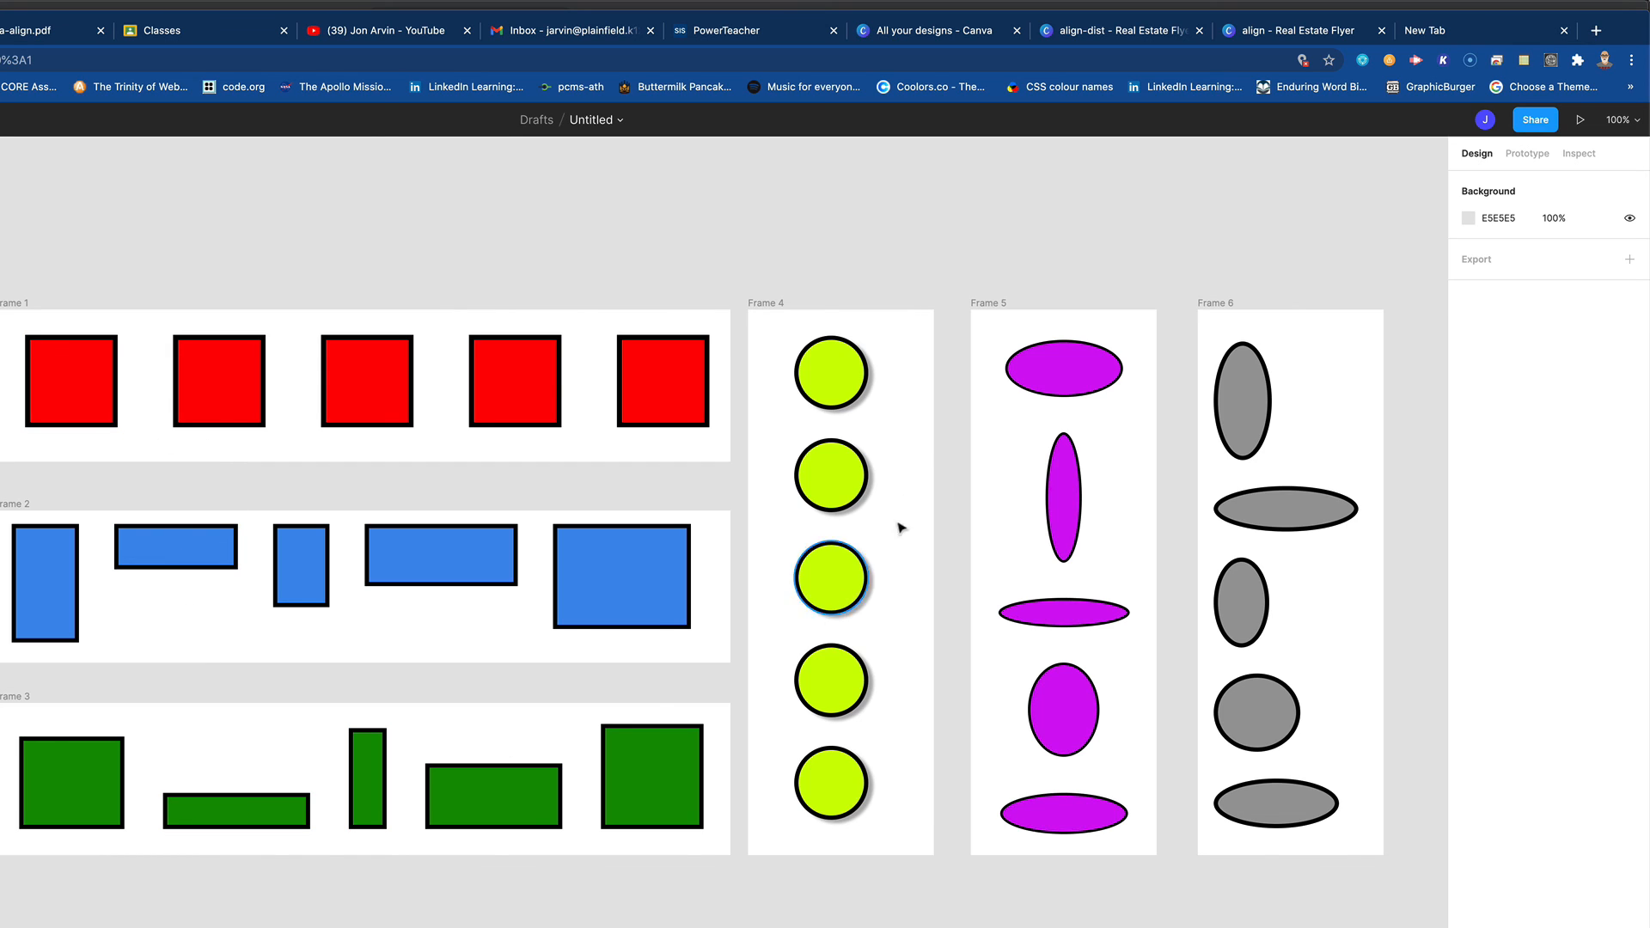
- Examine the alignment and spacing of the shapes in Frames 4, 5 and 6 by selecting each column in turn
drag(900, 354, 790, 849)
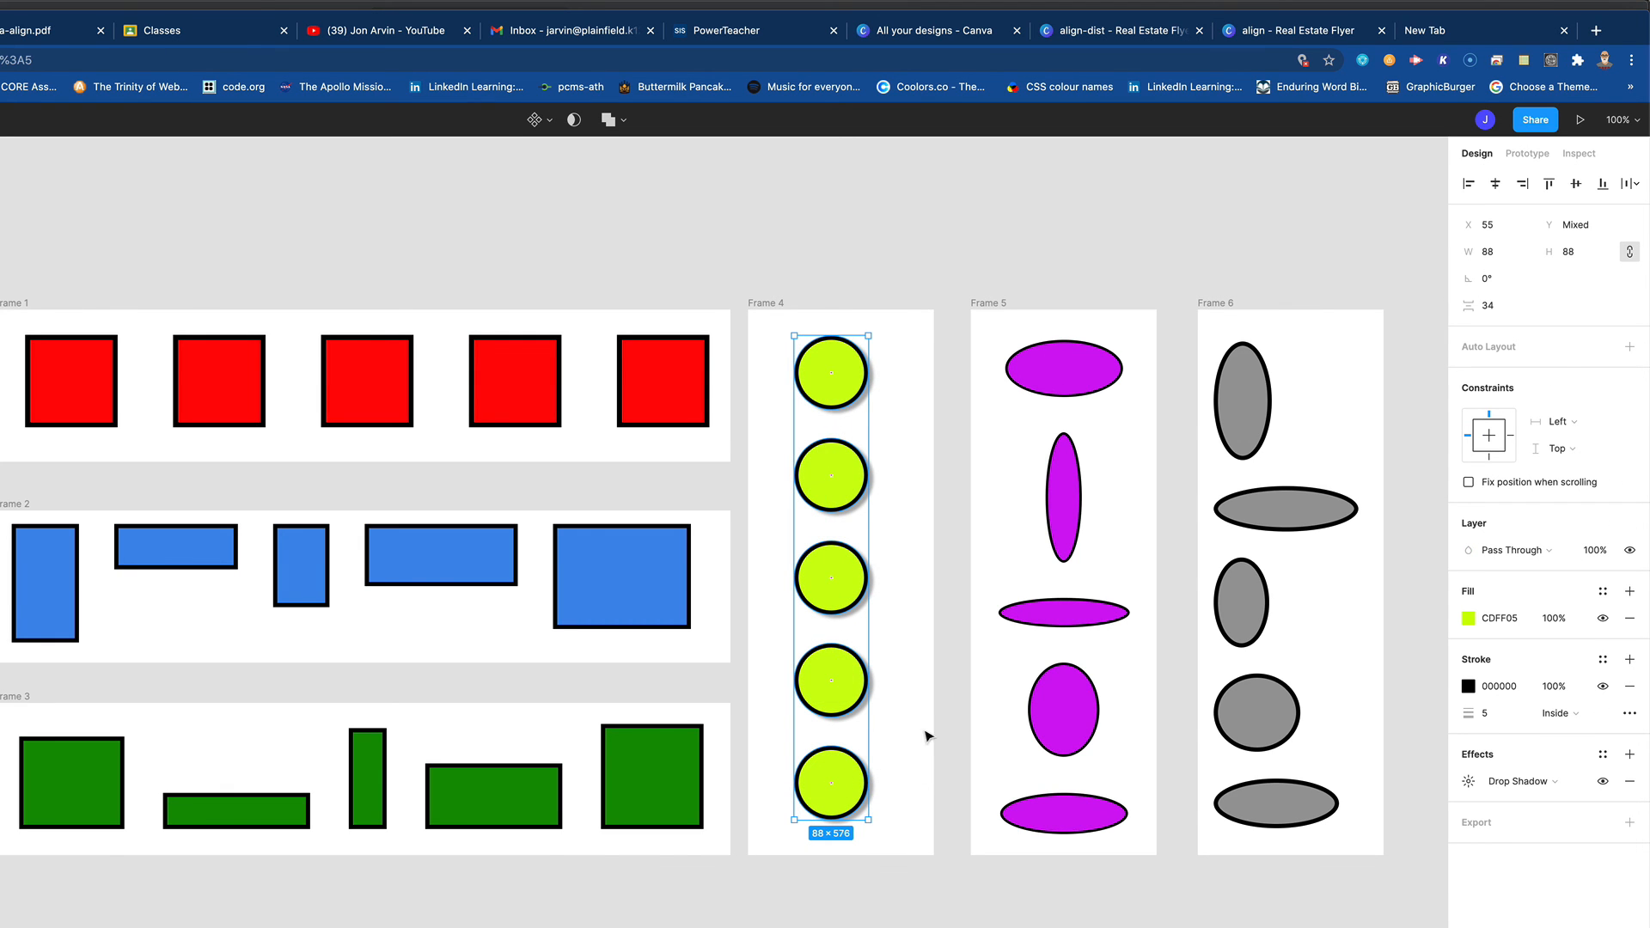
drag(995, 340, 1123, 896)
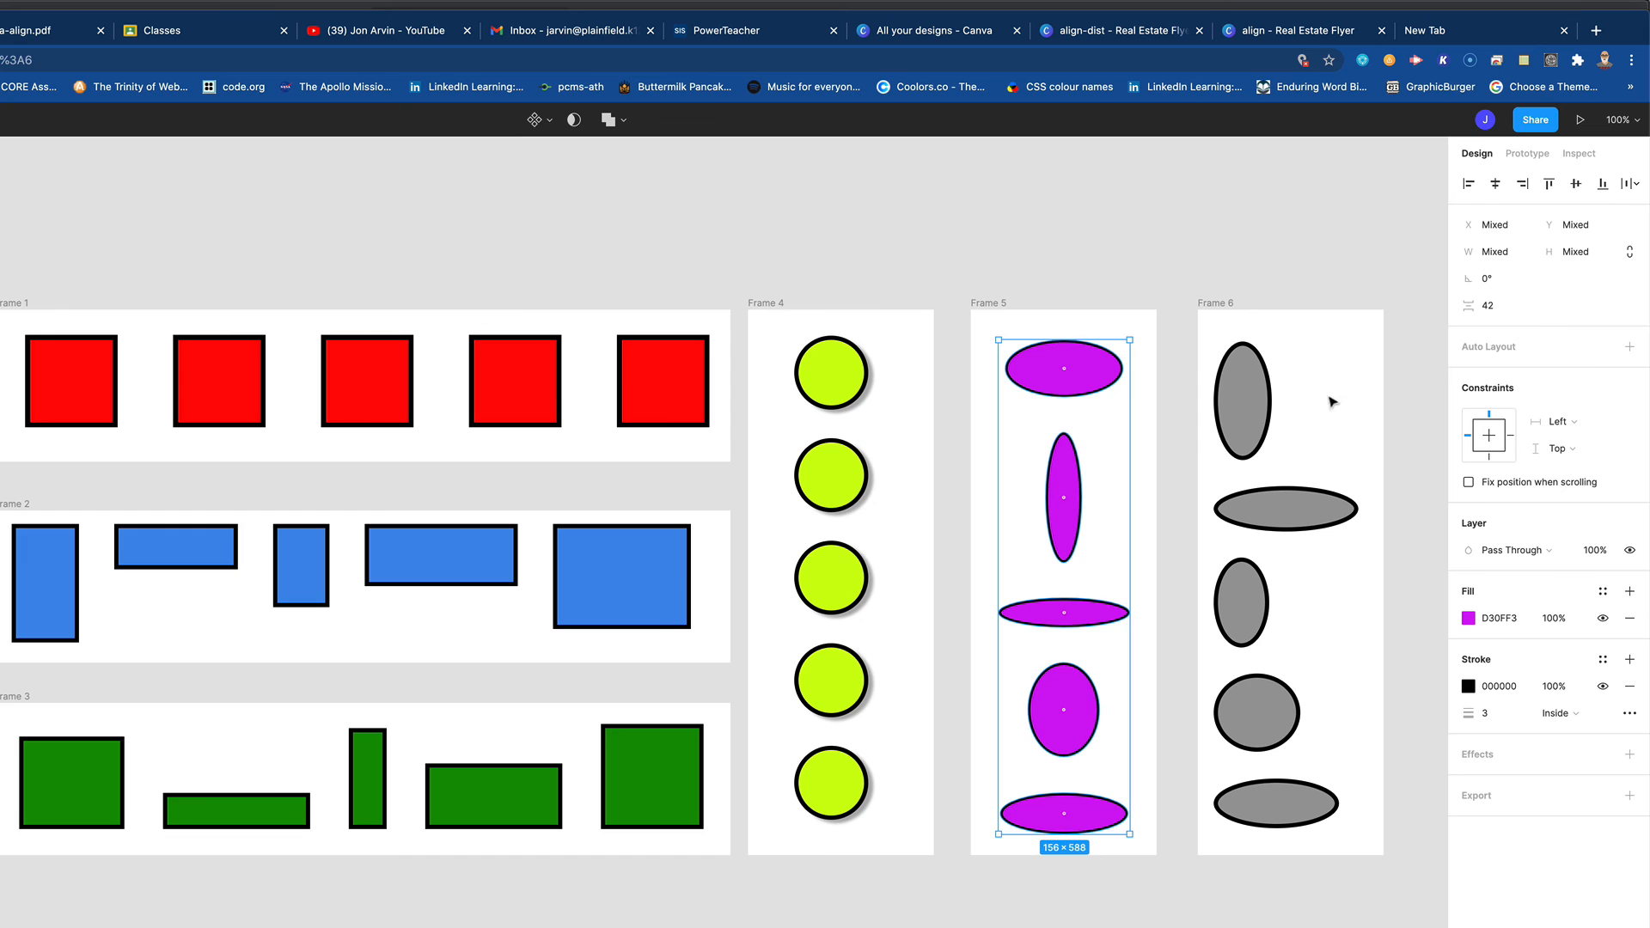
drag(1322, 368, 1210, 832)
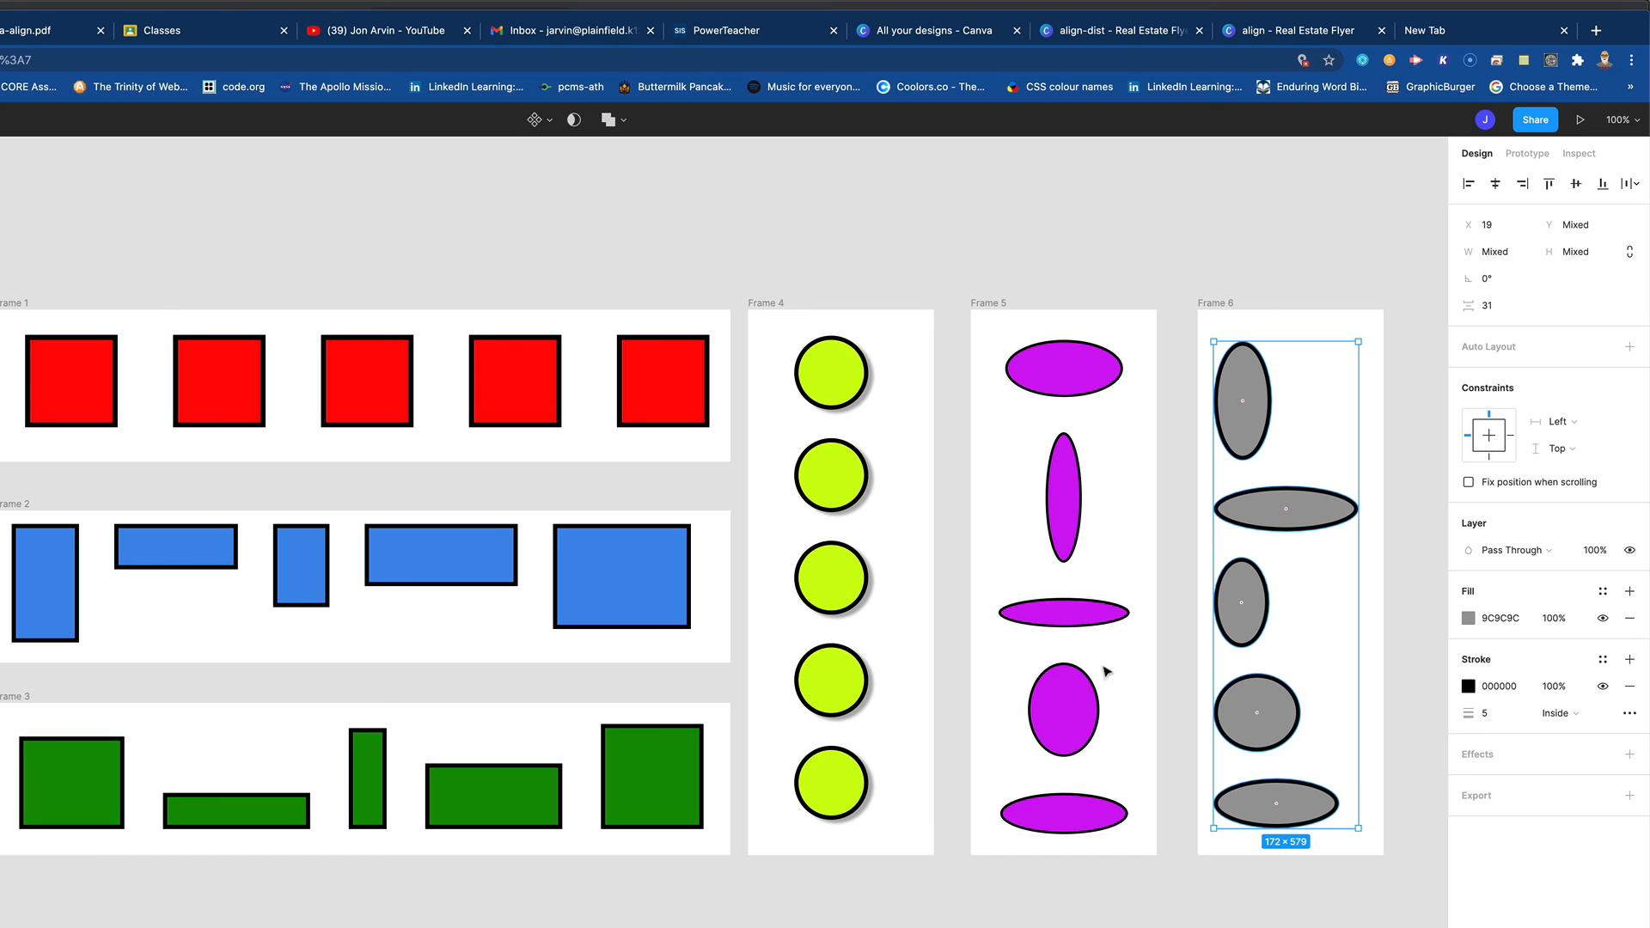
click(837, 276)
- Rename the file as "align movie demo" and copy its share link
click(594, 120)
text(align movie demo)
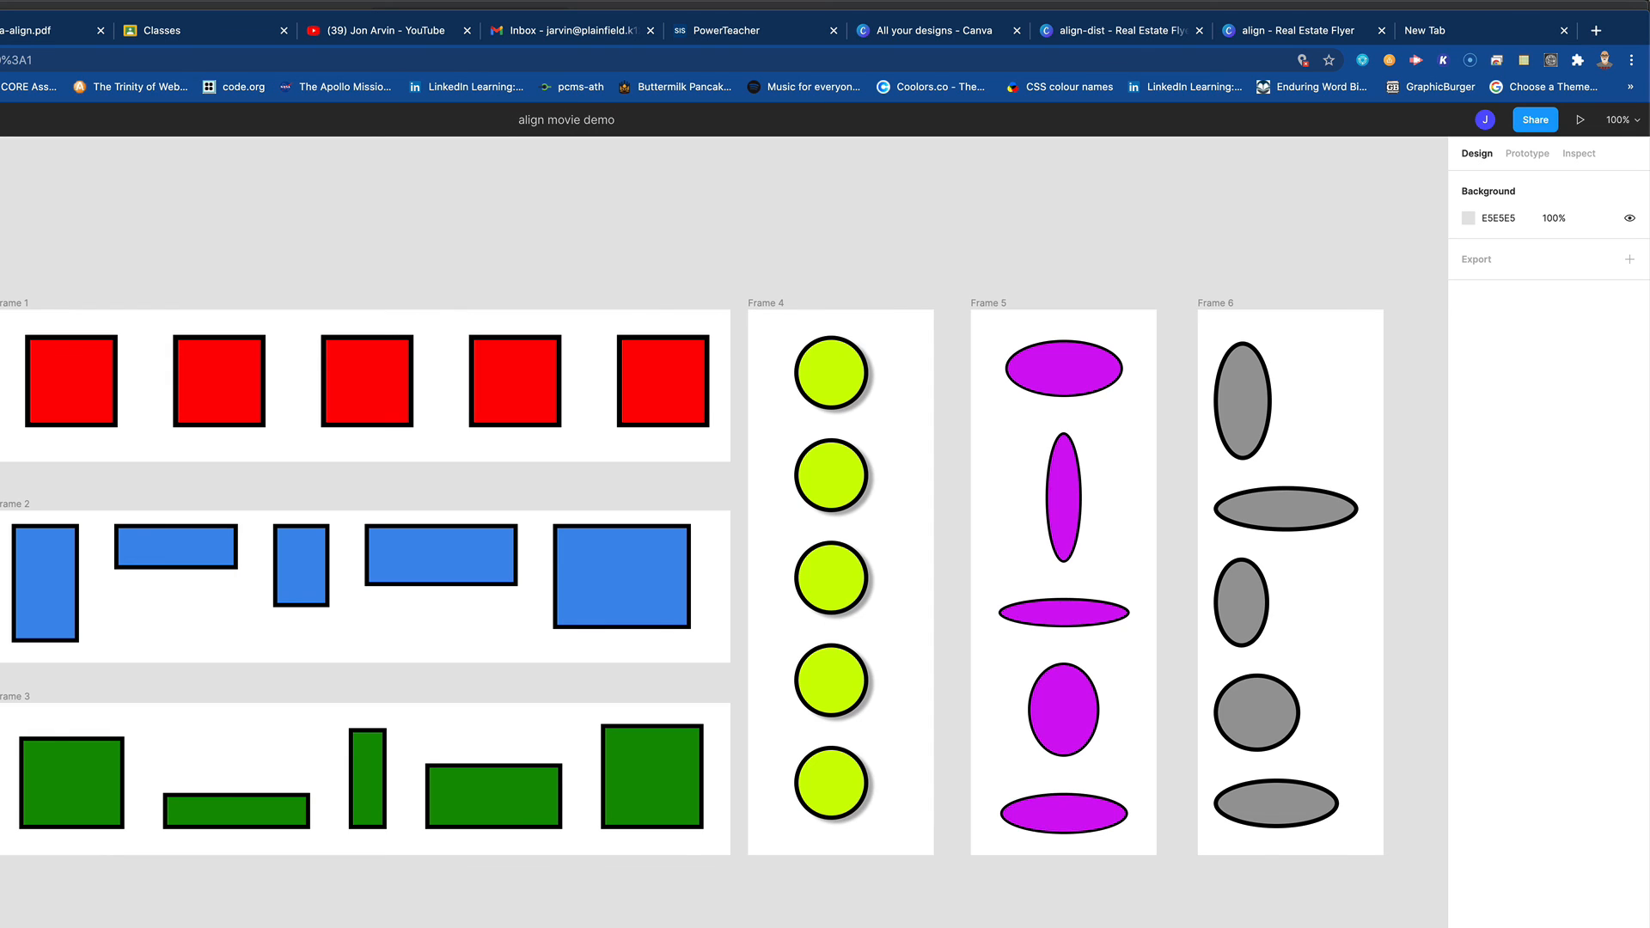
key(Return)
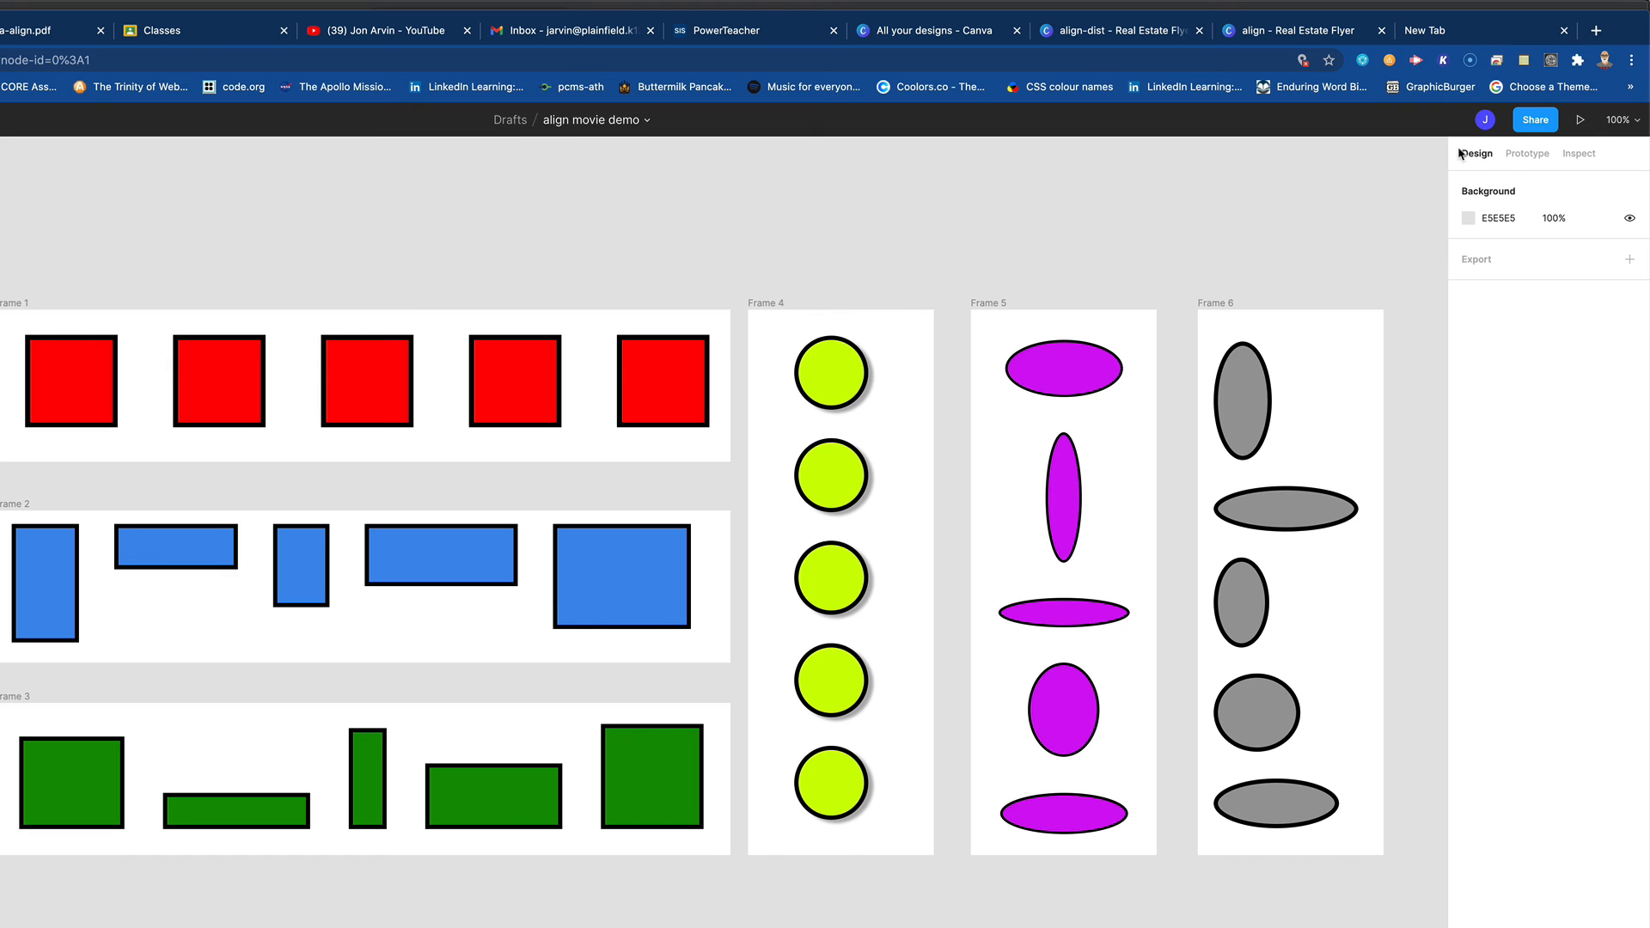
click(1532, 122)
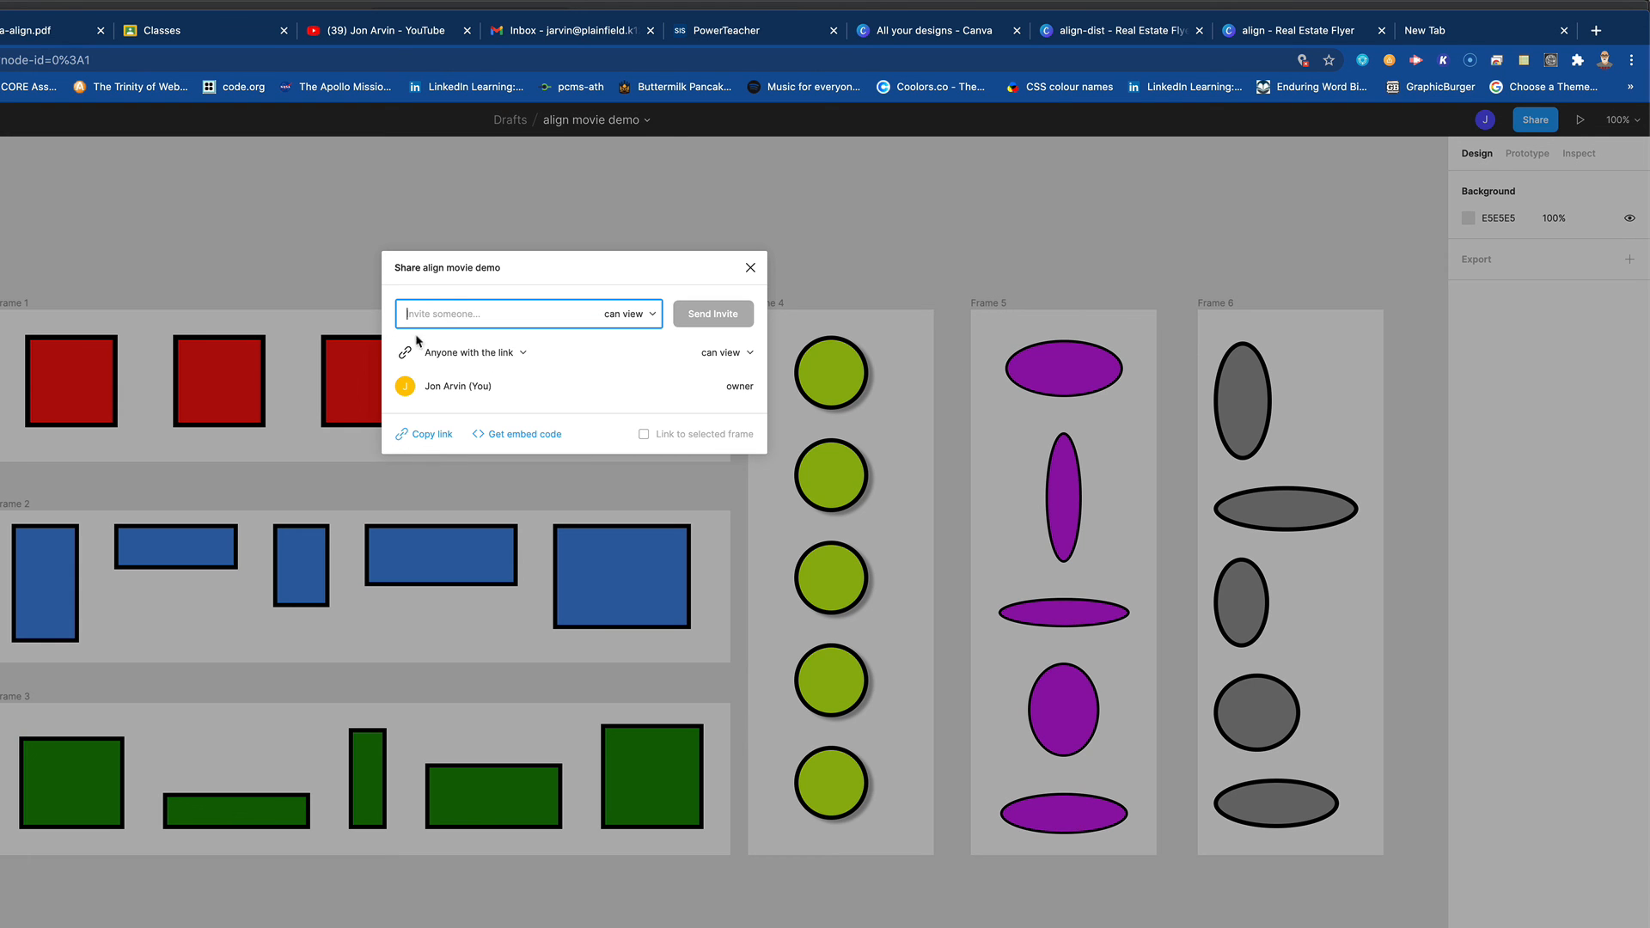
click(429, 440)
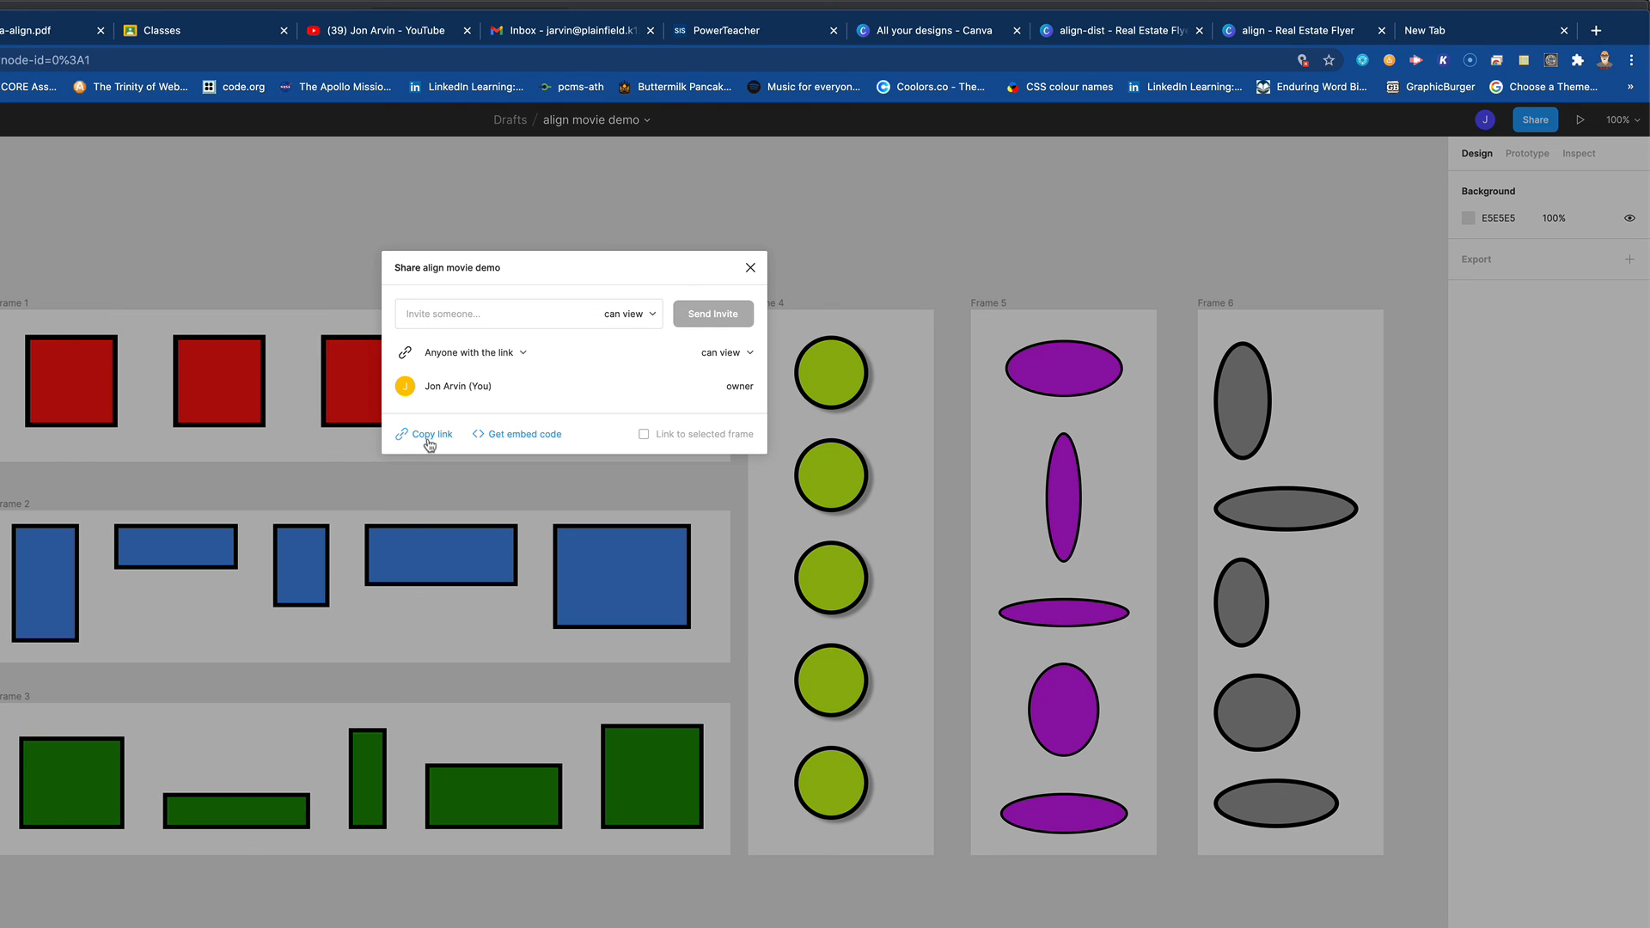